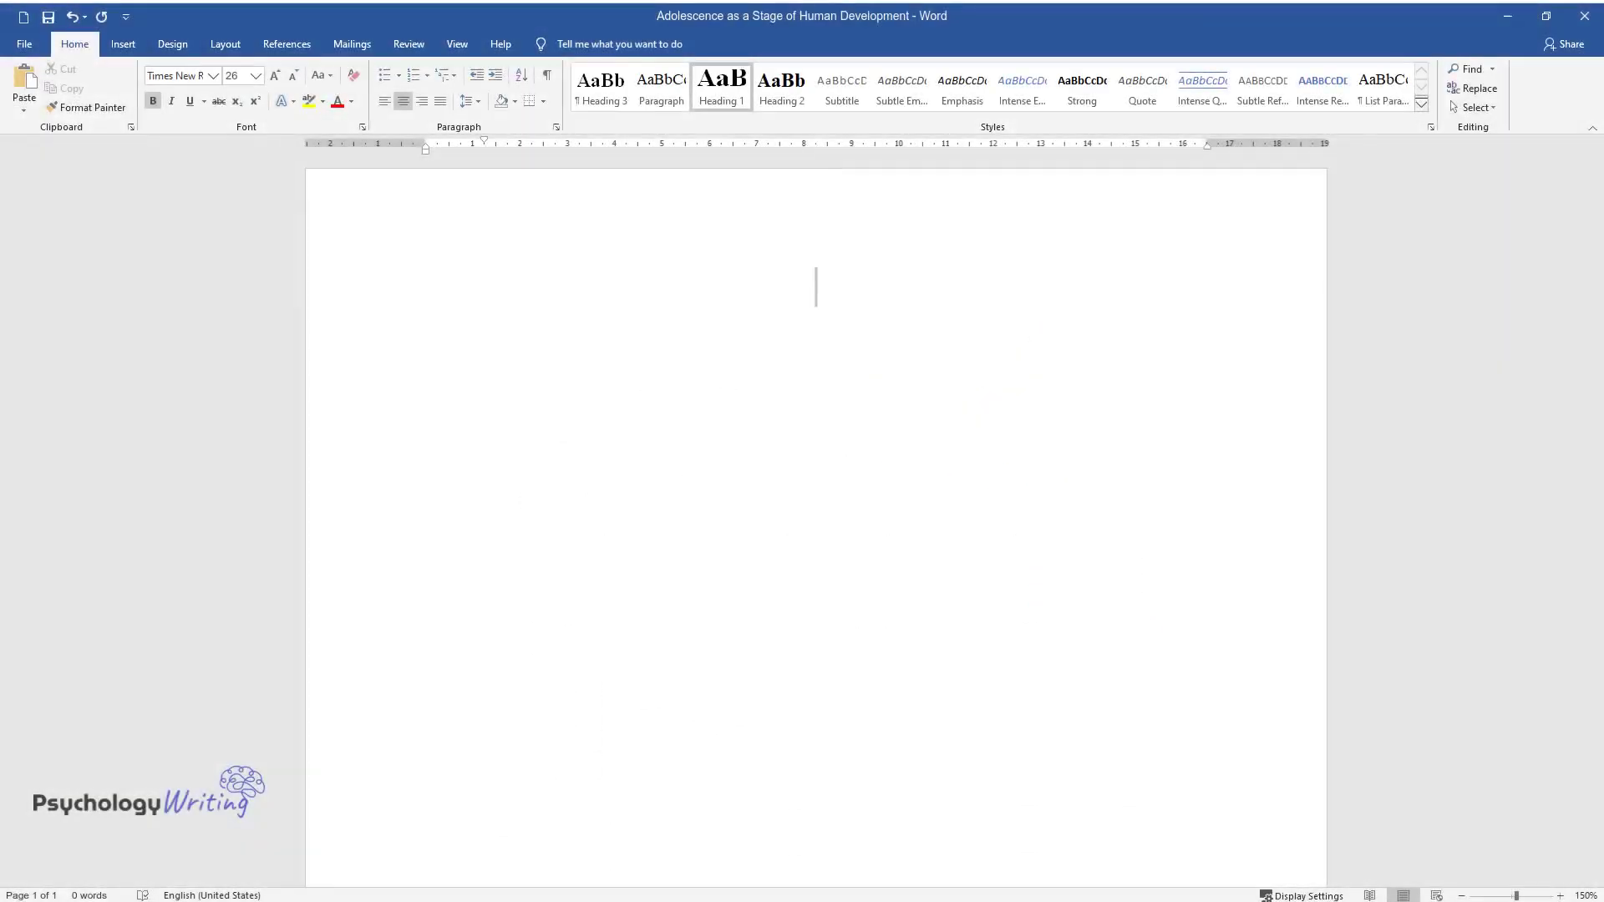
pyautogui.write('Adolescence ')
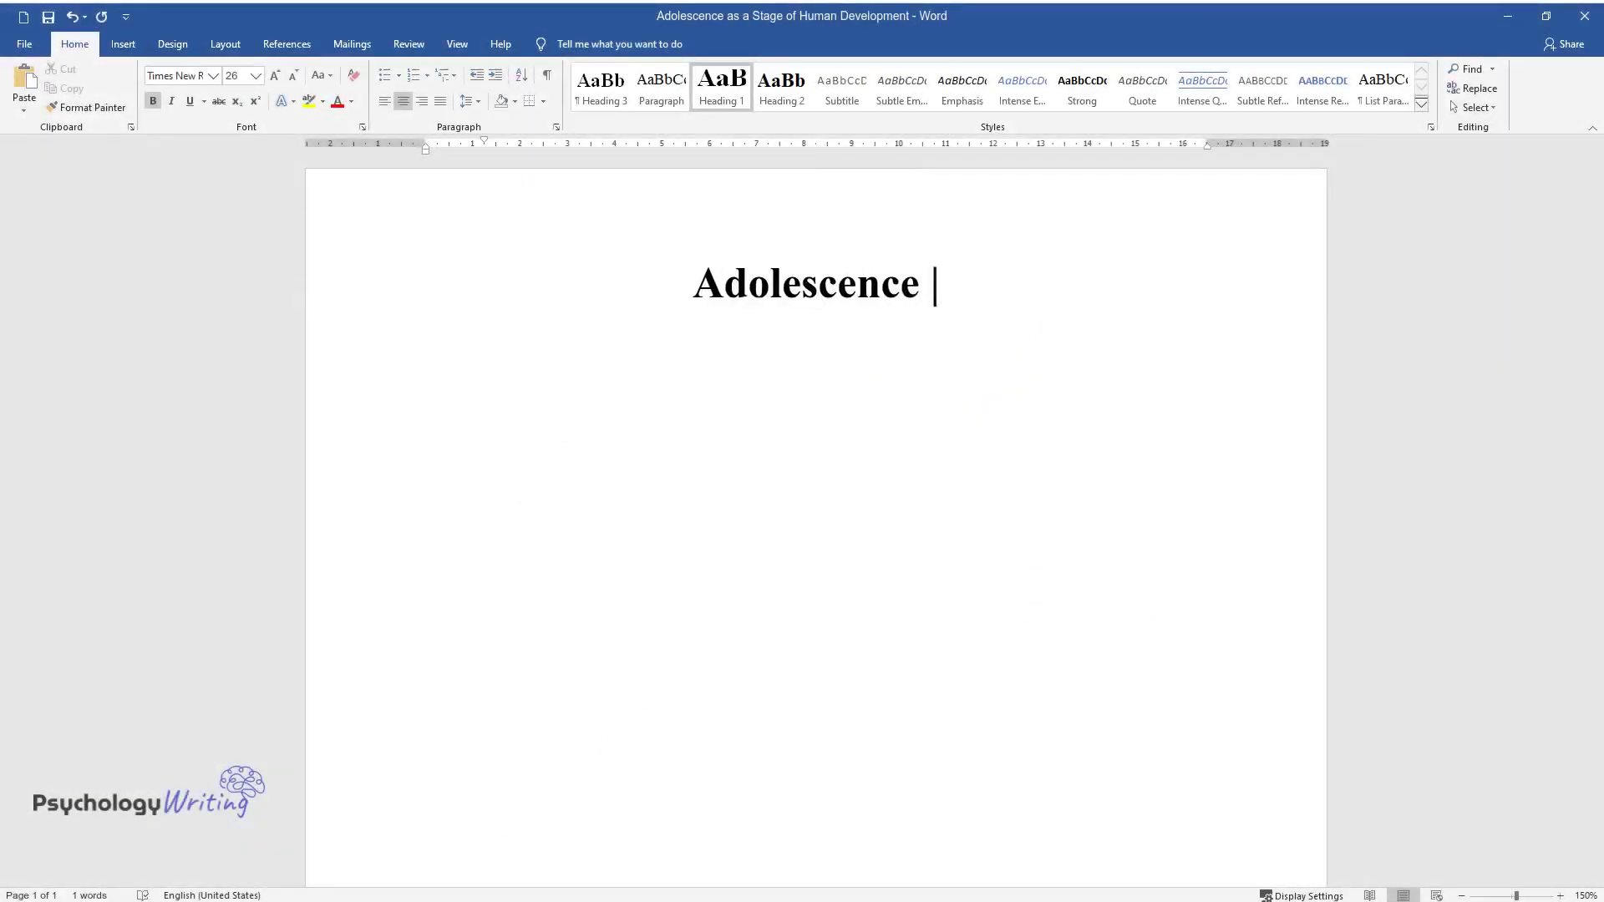
pyautogui.write('as a Stage of Human Develop')
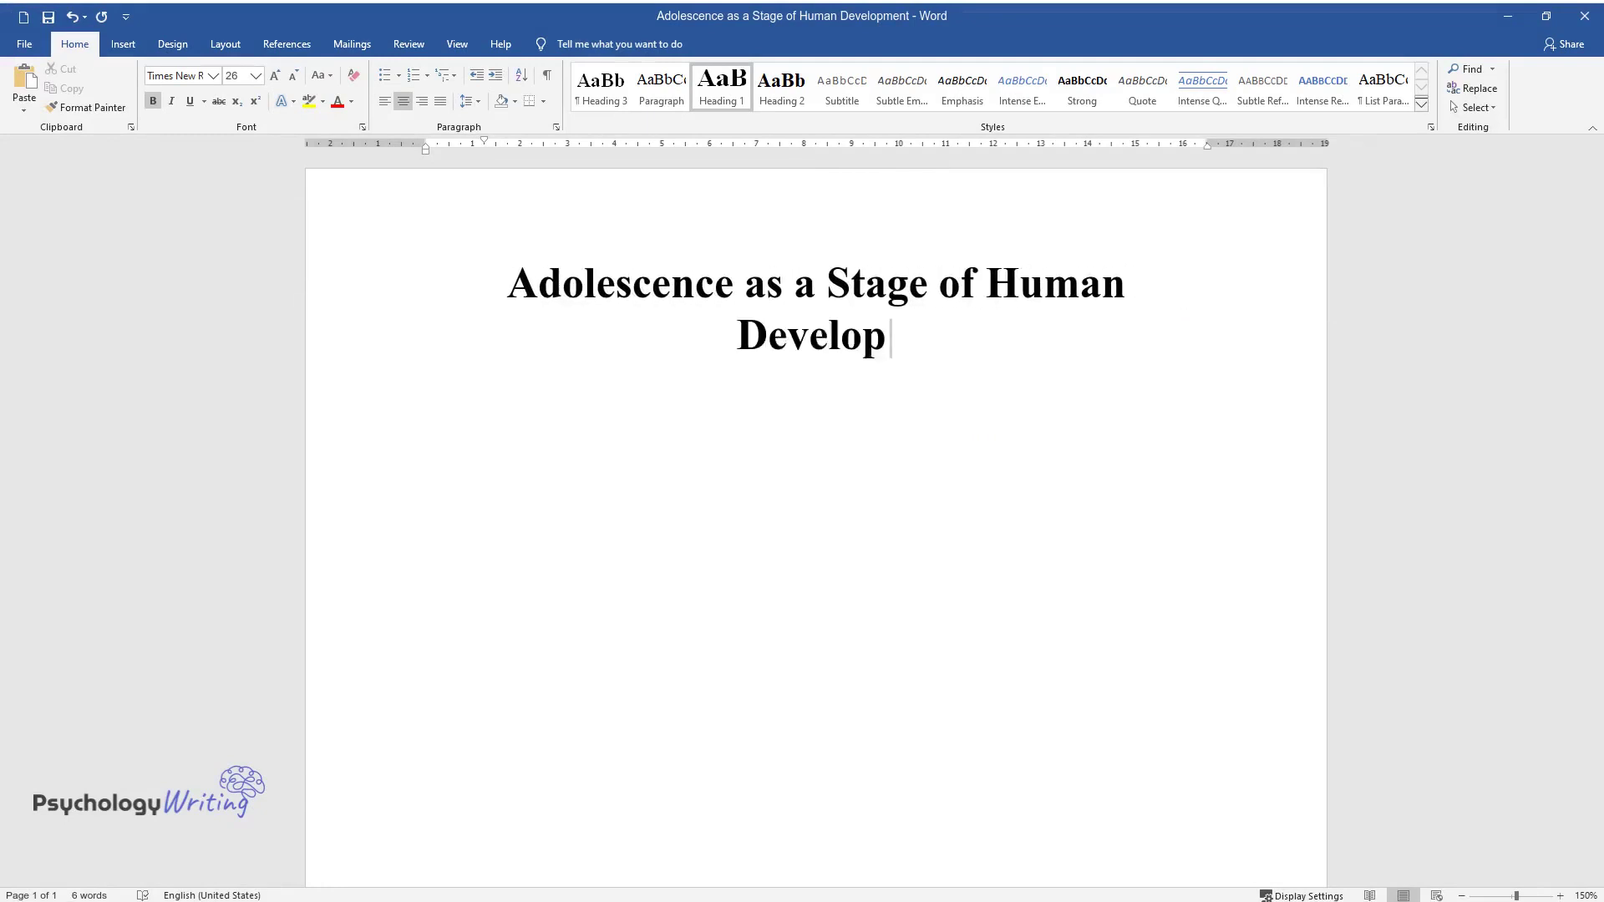
pyautogui.write('ment')
# End the title 'Adolescence as a Stage of Human Development' and start the first body line.
pyautogui.press('Return')
pyautogui.write('The period')
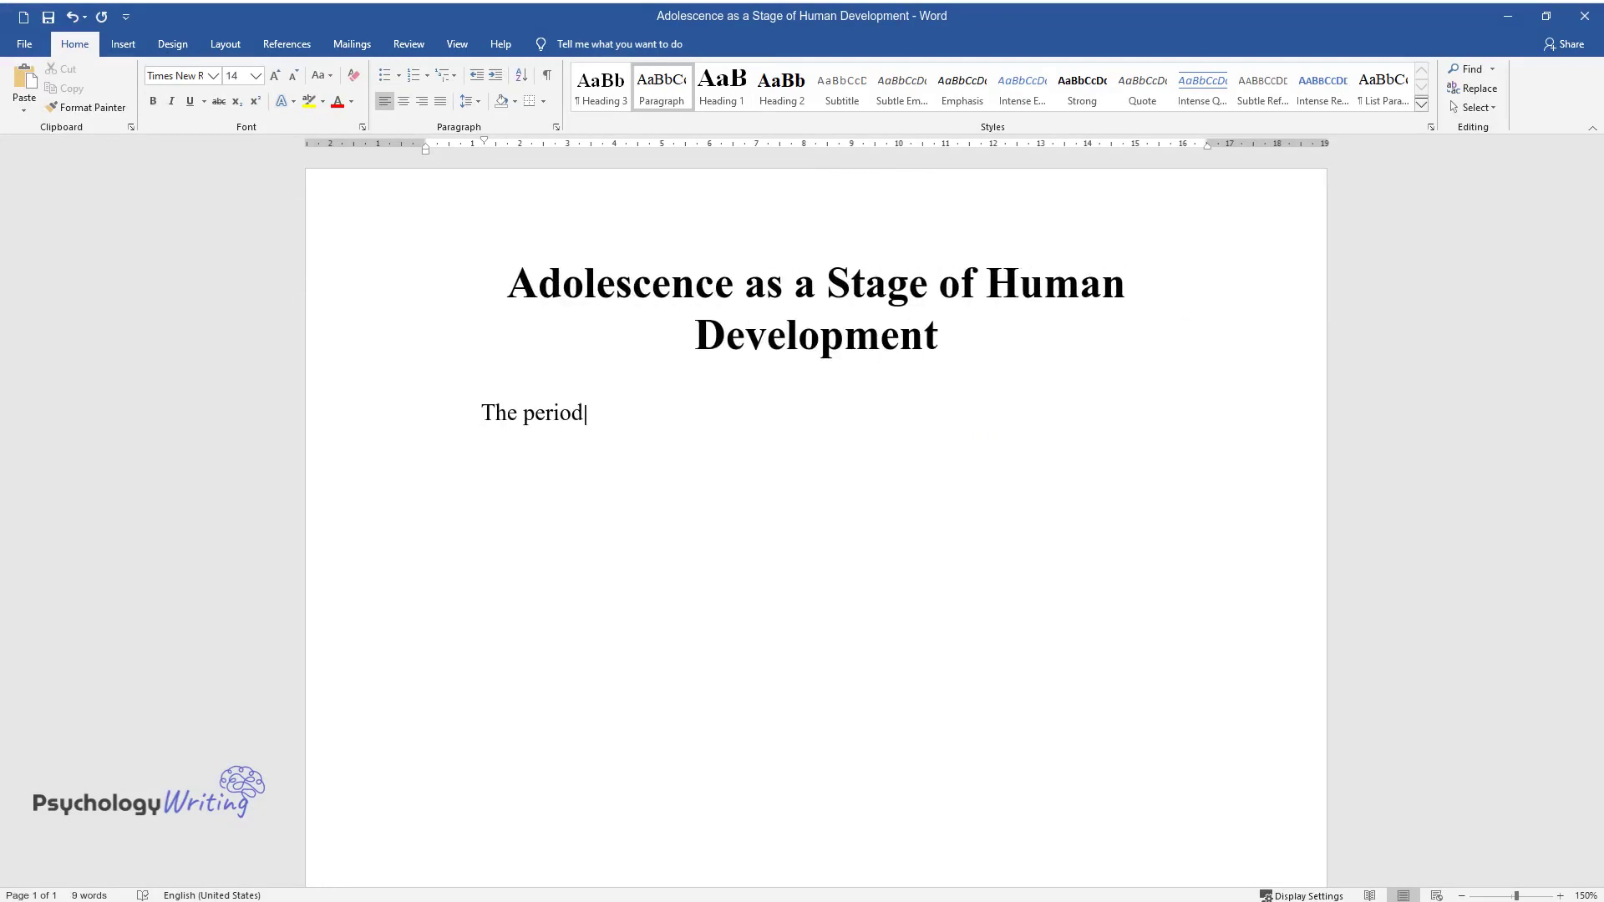
pyautogui.write(' of adolescence is one of the most')
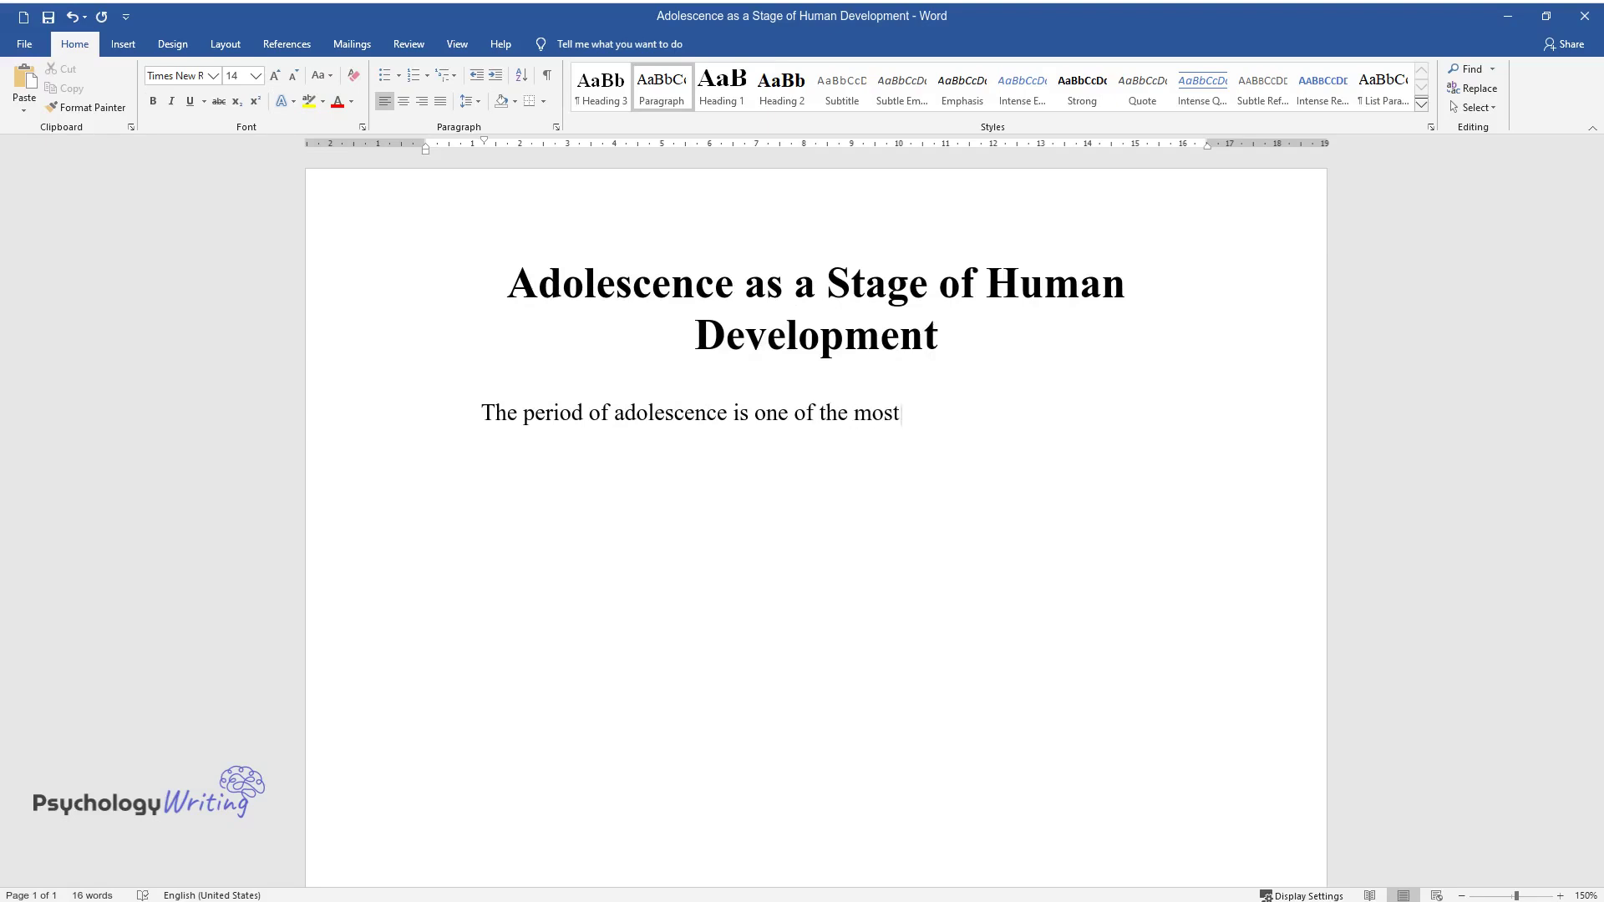
pyautogui.write(' fundamental stages of human menta')
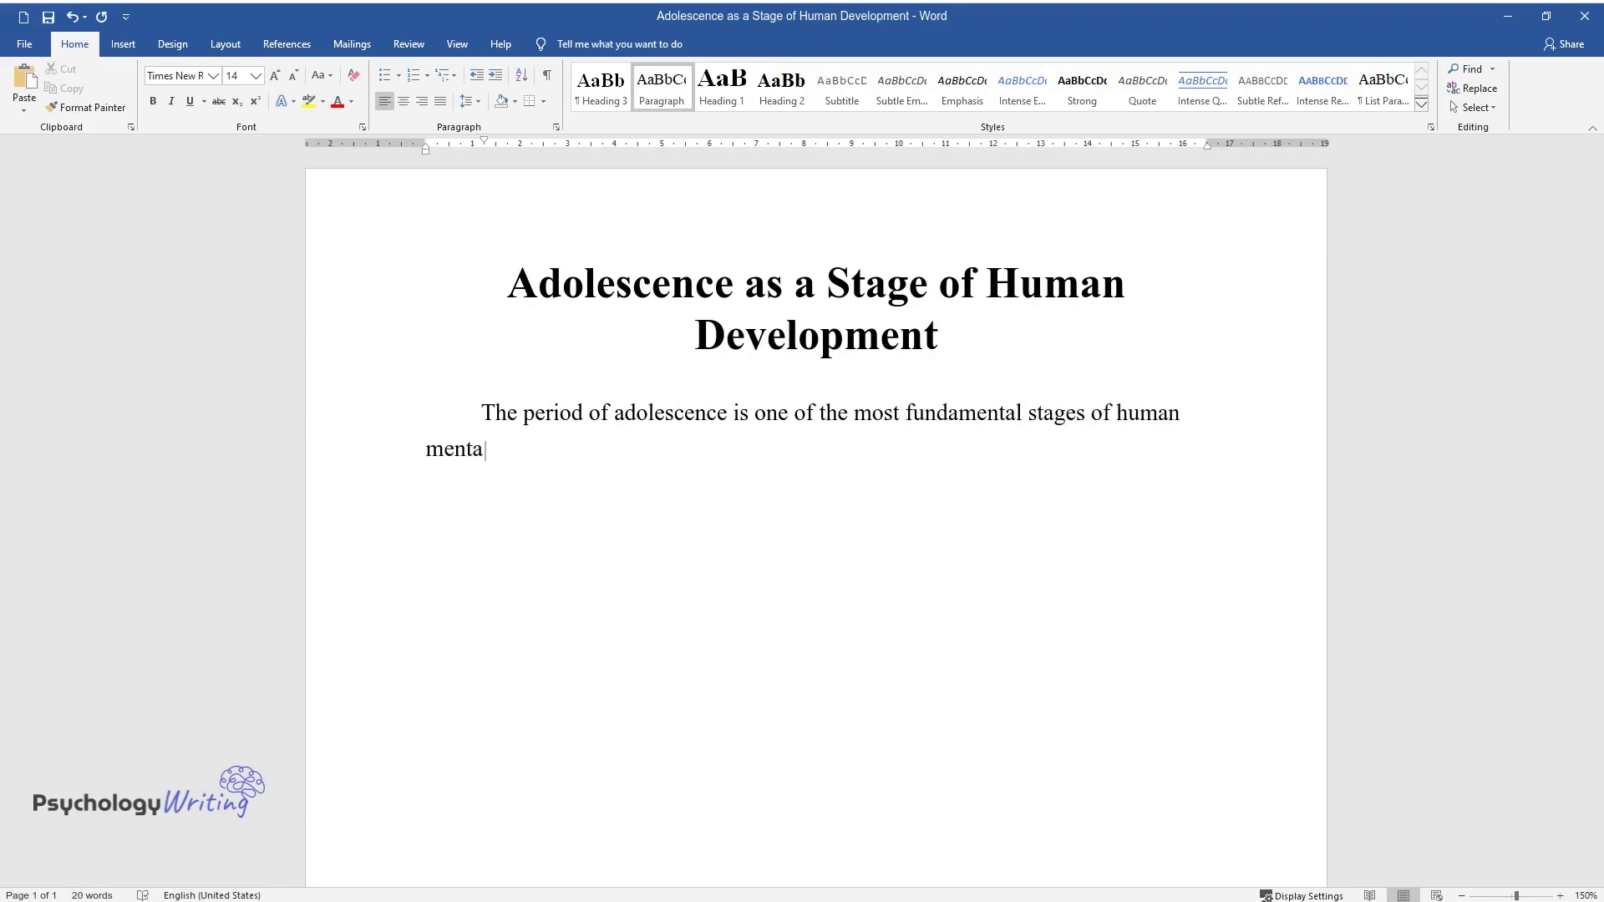
pyautogui.write('l and physical development. During')
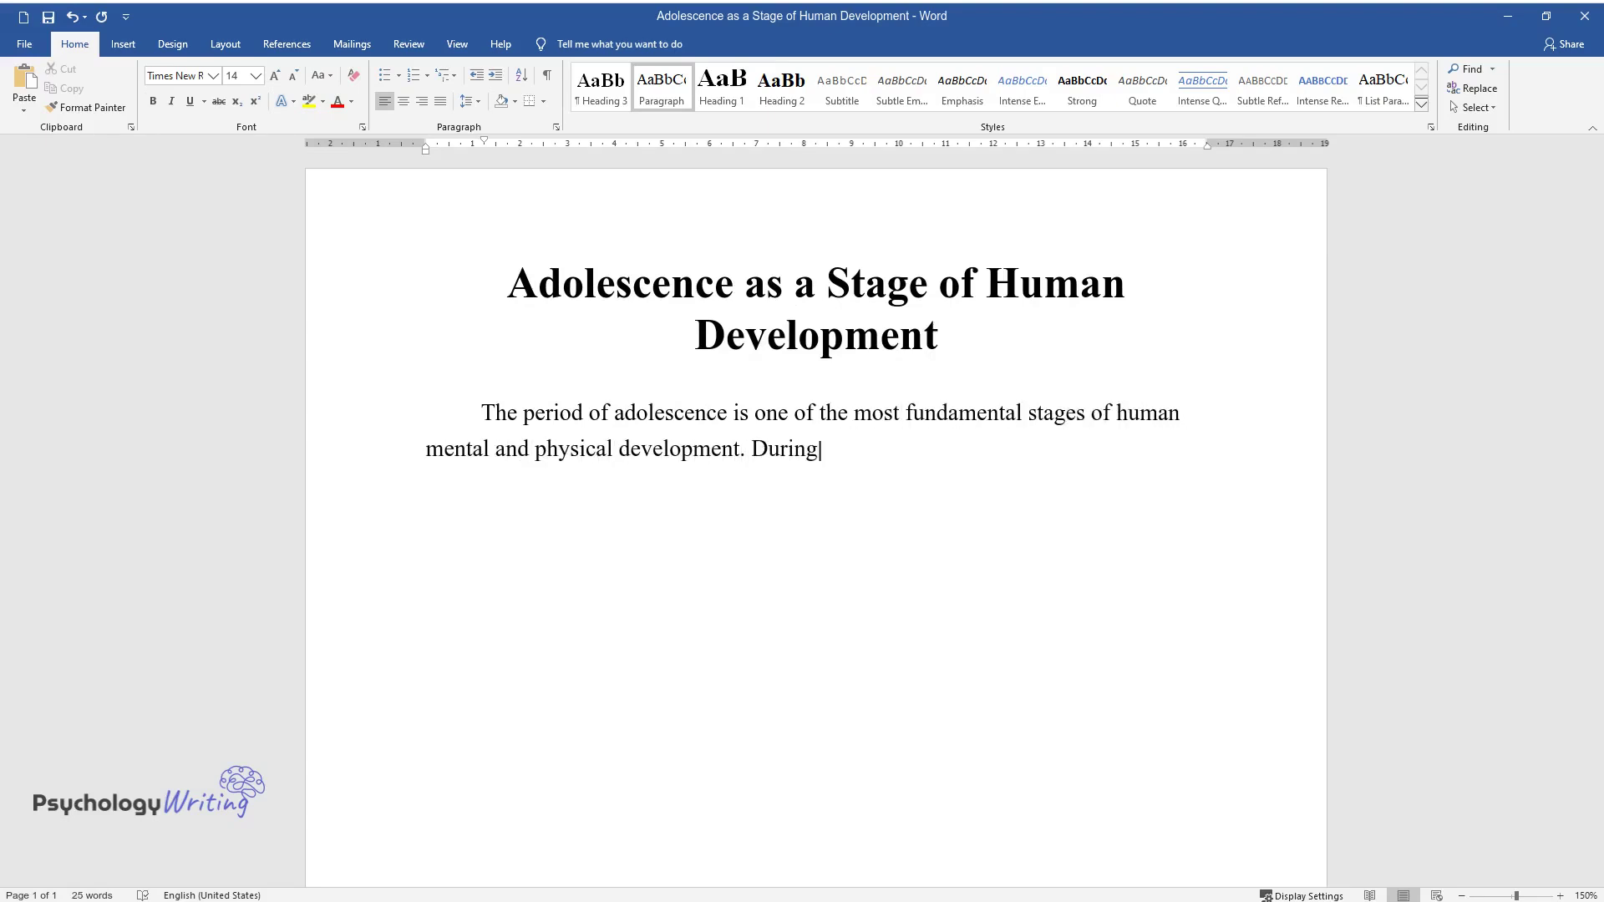
pyautogui.write(' this time, the socialization proc')
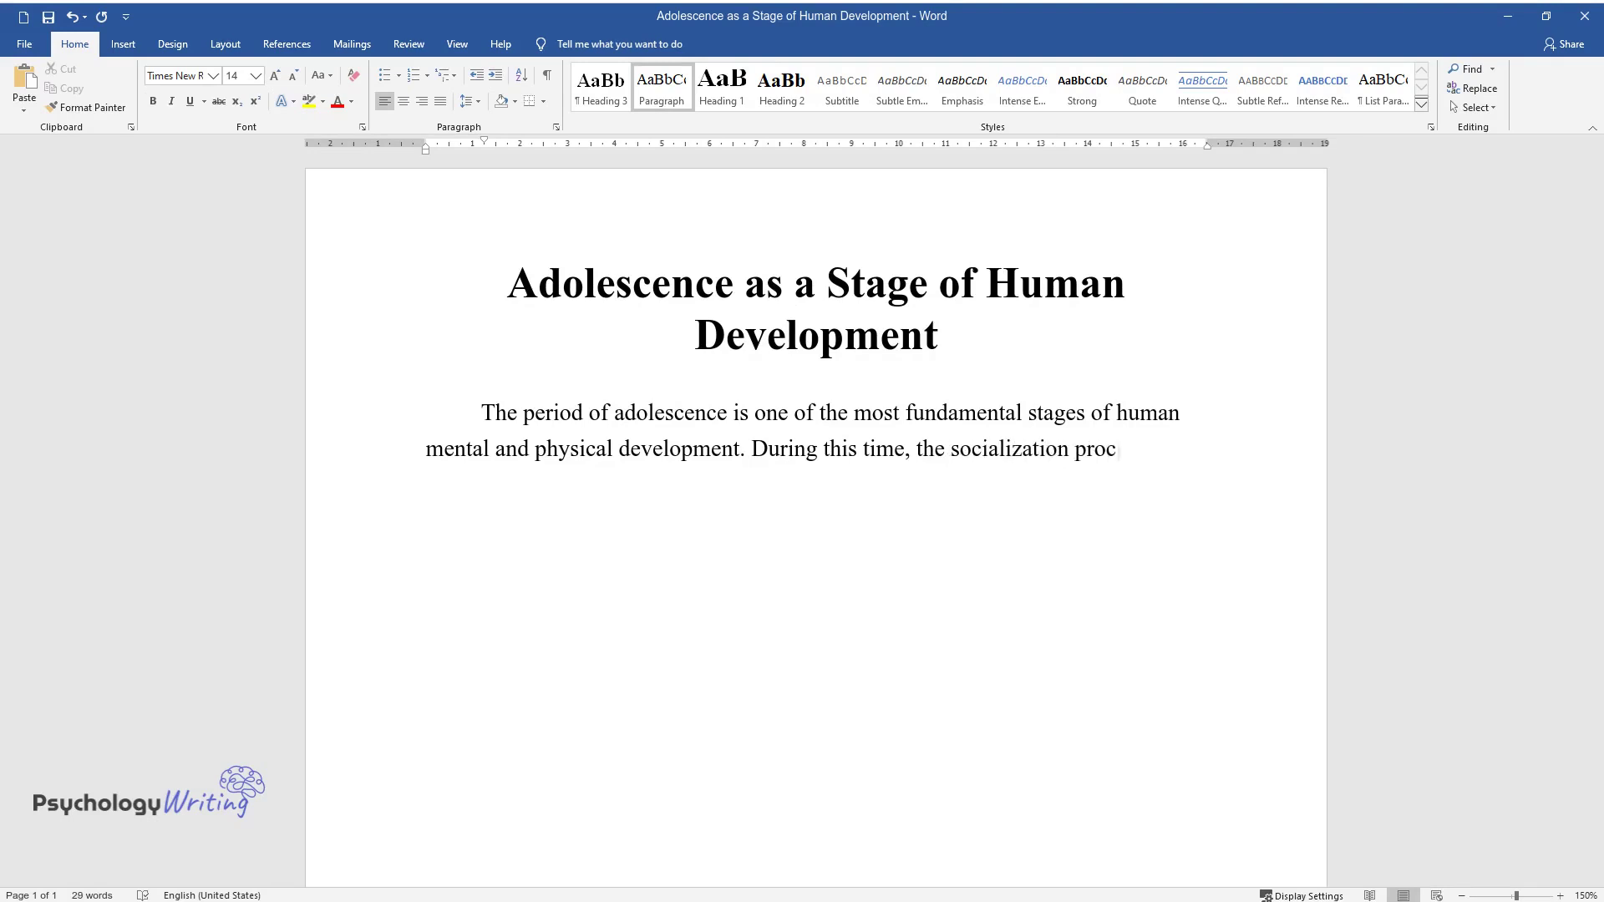
pyautogui.write('ess slowly starts to h')
pyautogui.write('ave a lesser')
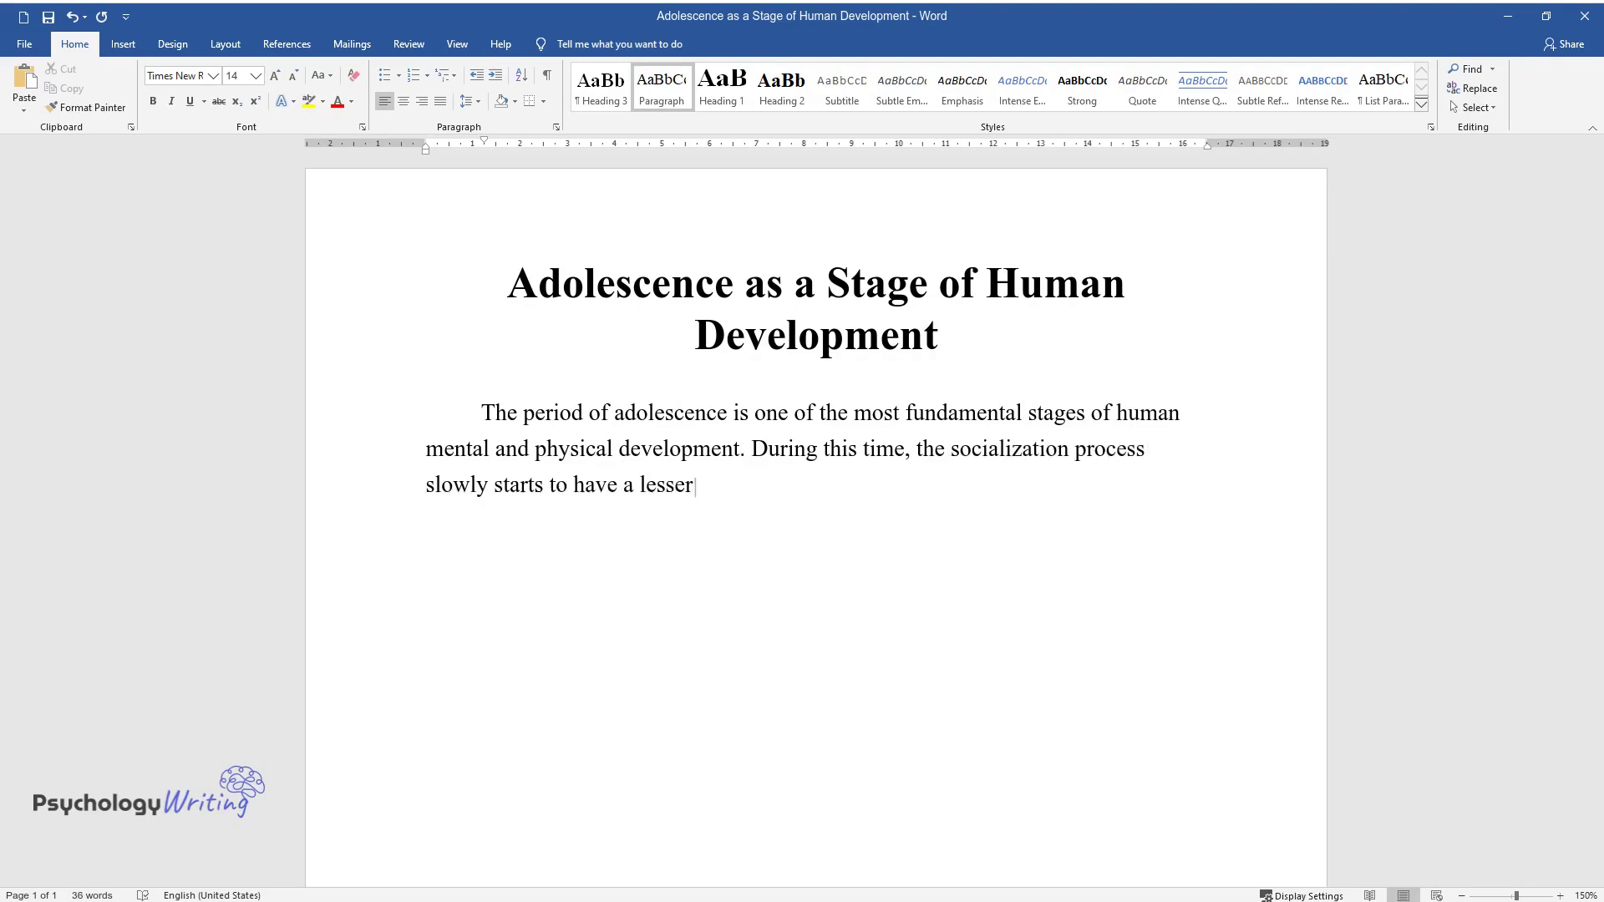
pyautogui.write(' influence on the individual than ')
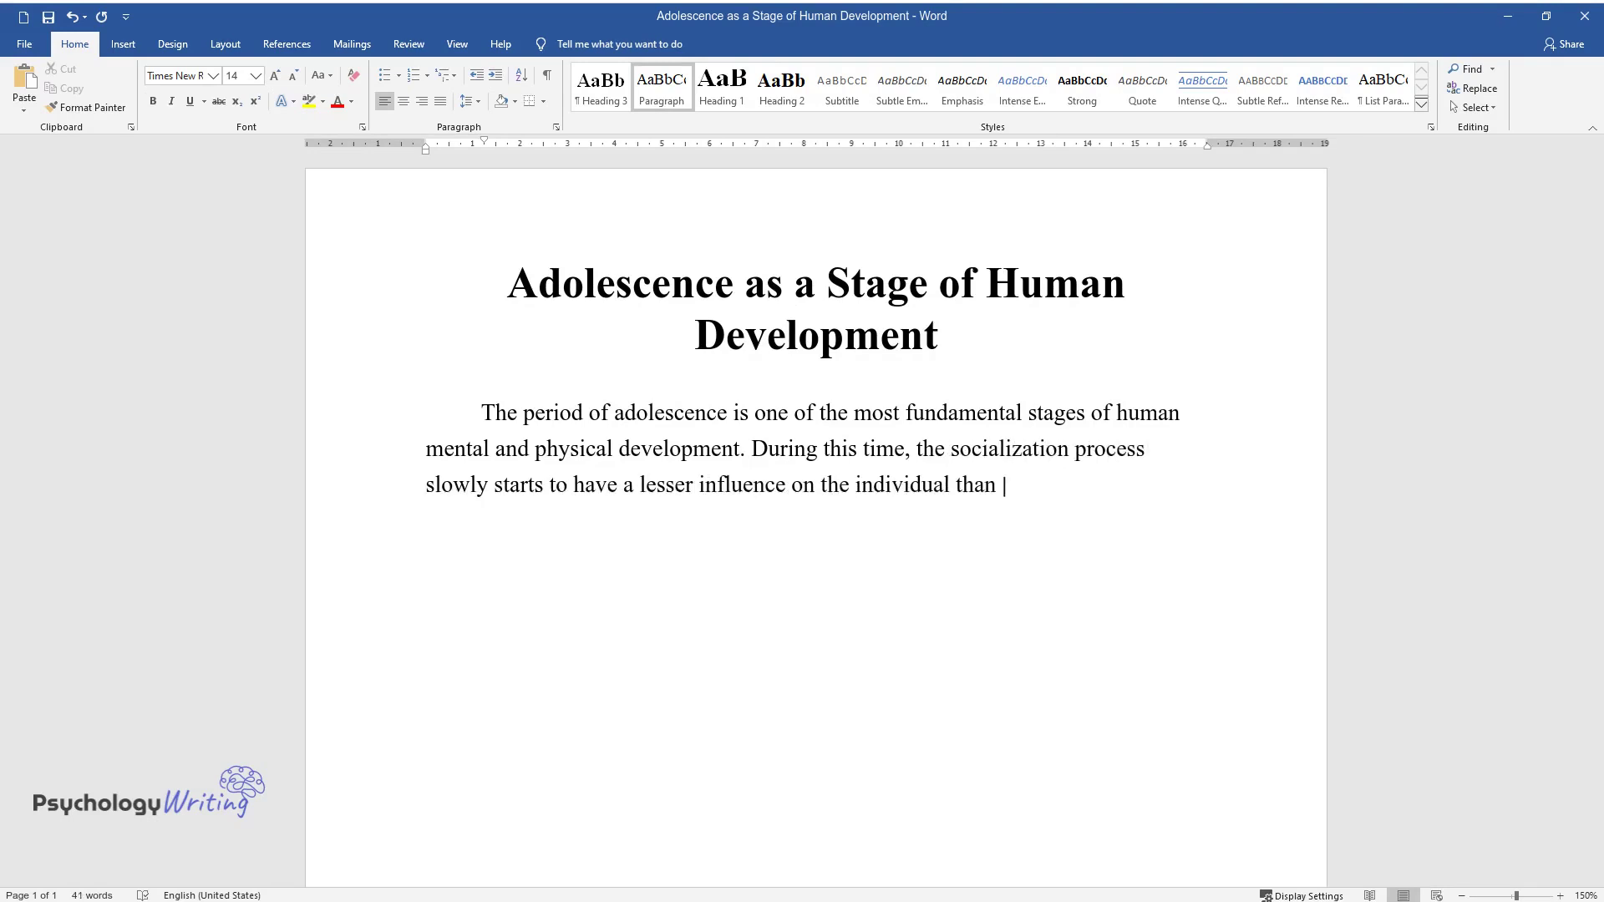
pyautogui.write('in childhood. New perspectives an')
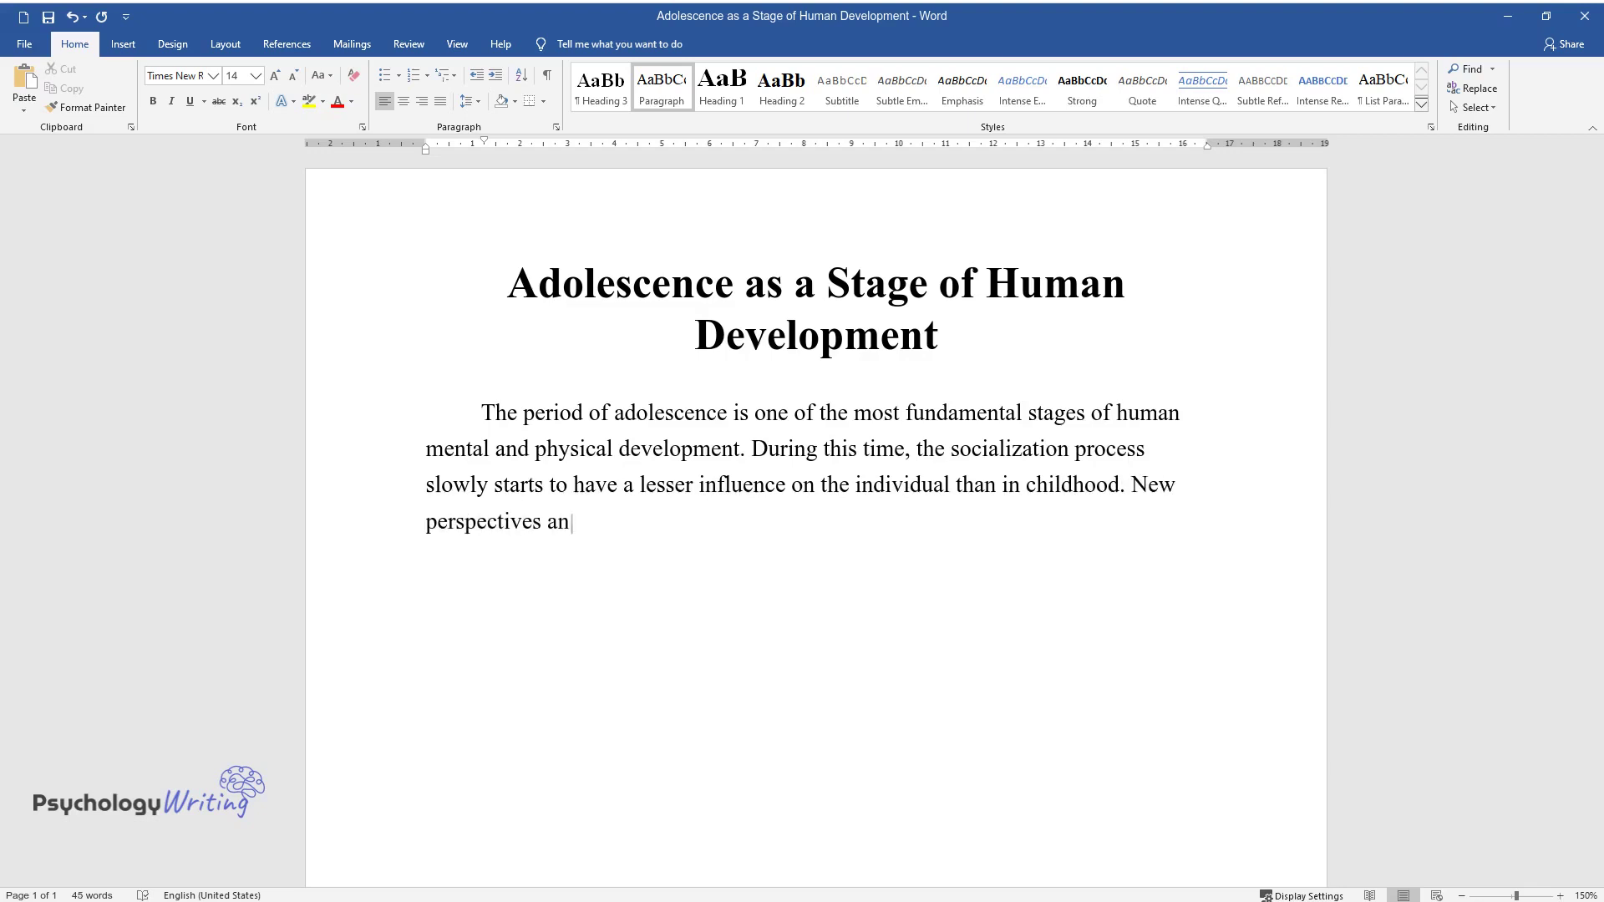
pyautogui.write('d views could be formed while a pe')
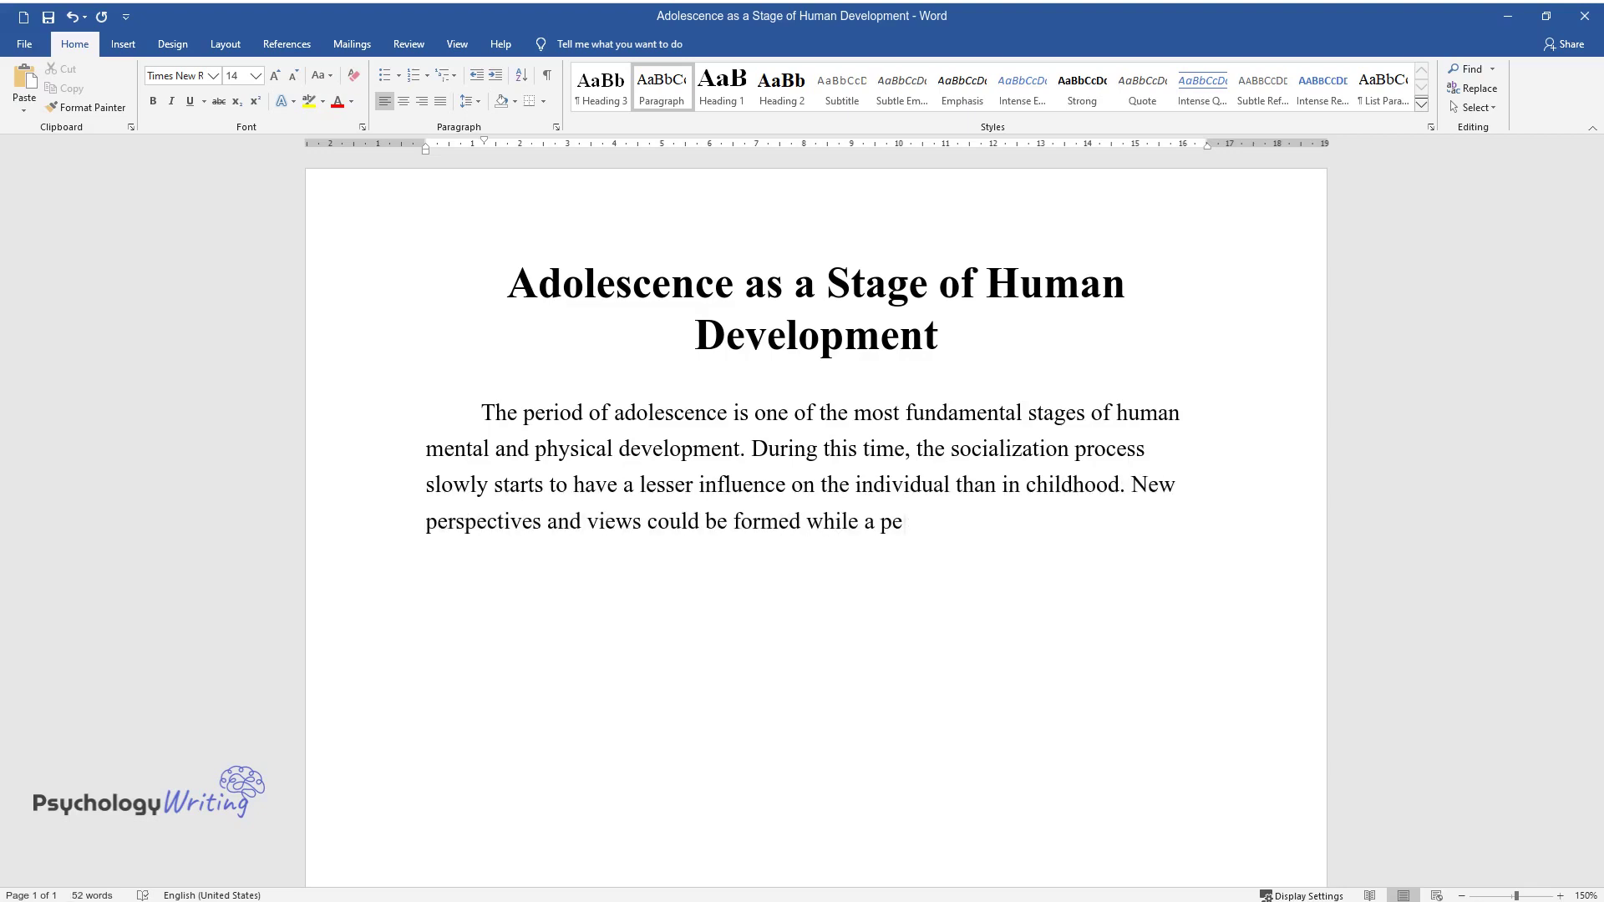
pyautogui.write('rson interacts with peers, social ')
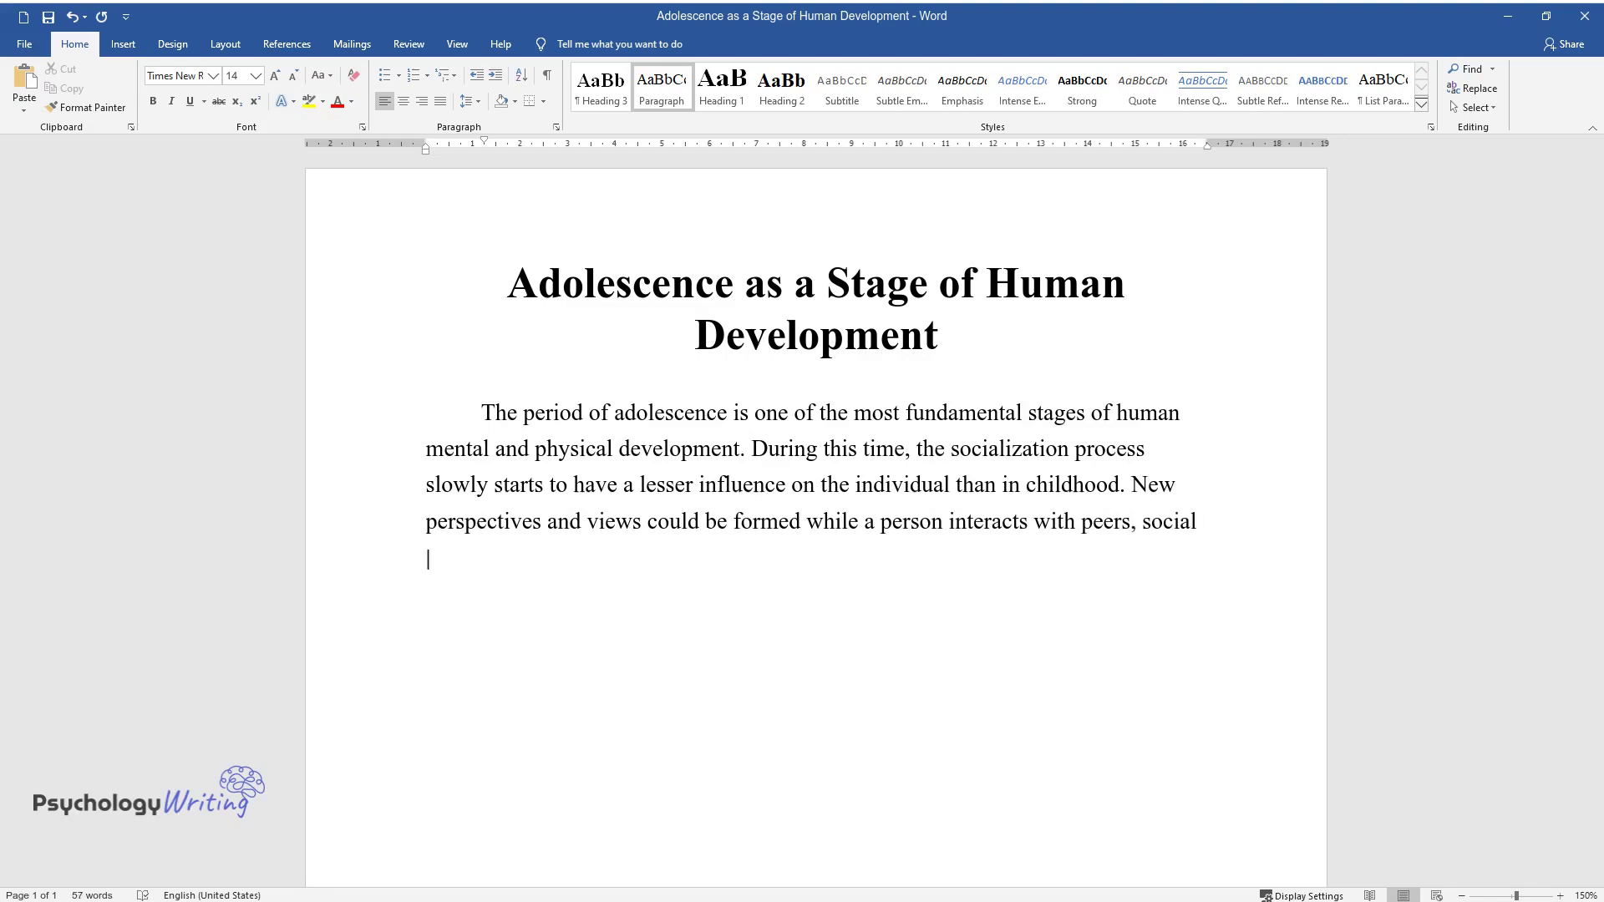
pyautogui.write('media, and different areas of huma')
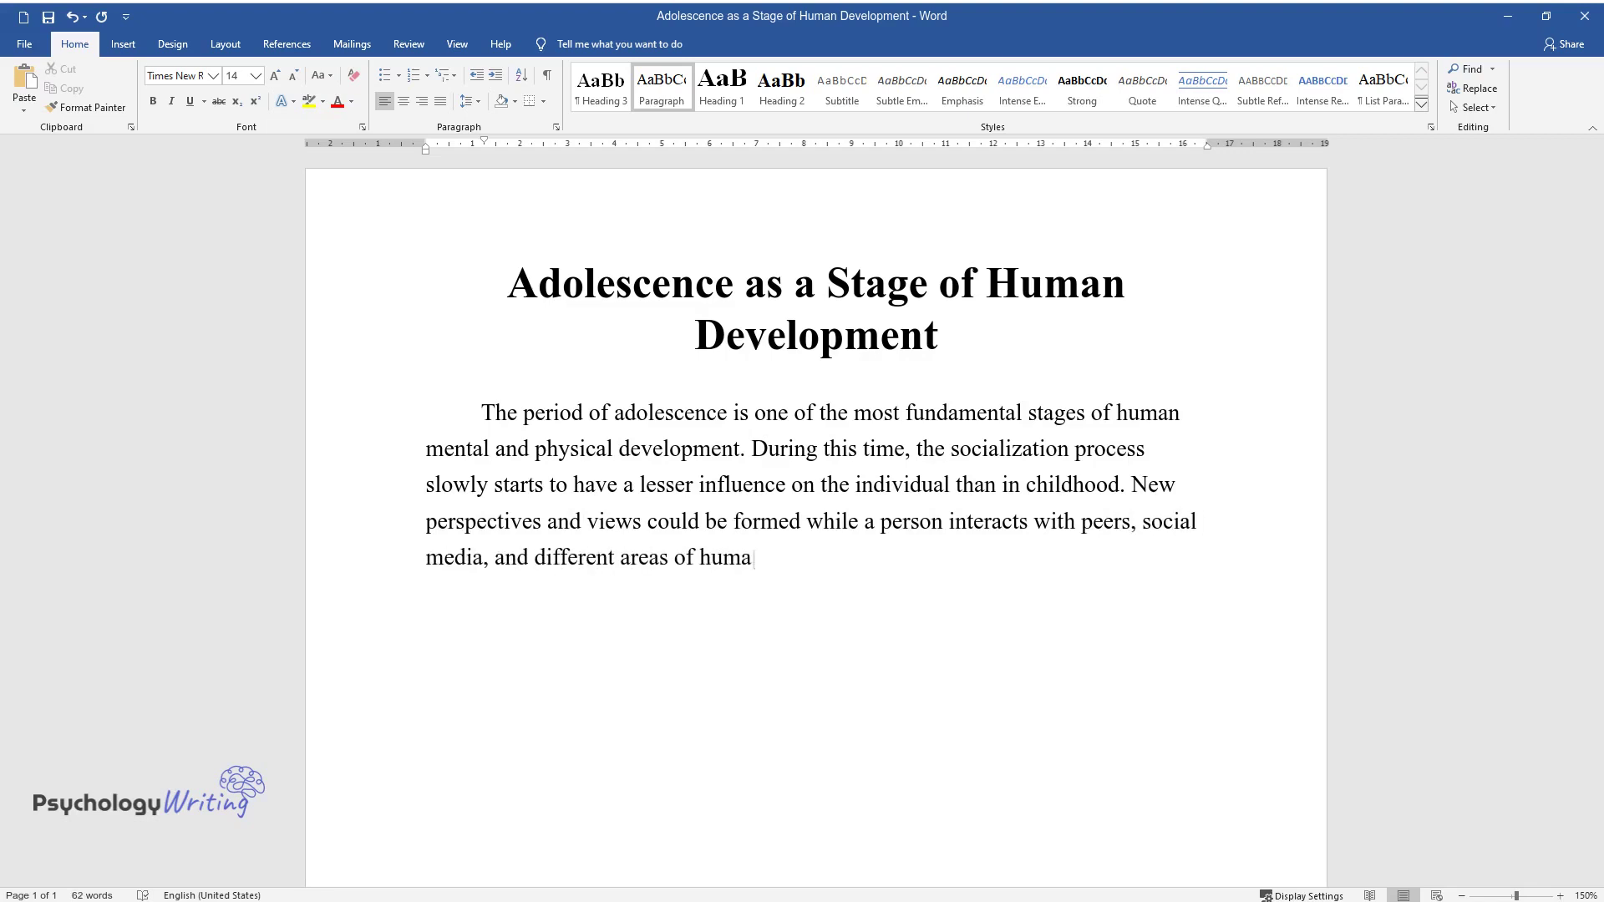
pyautogui.write('n activity. The significant influence on a')
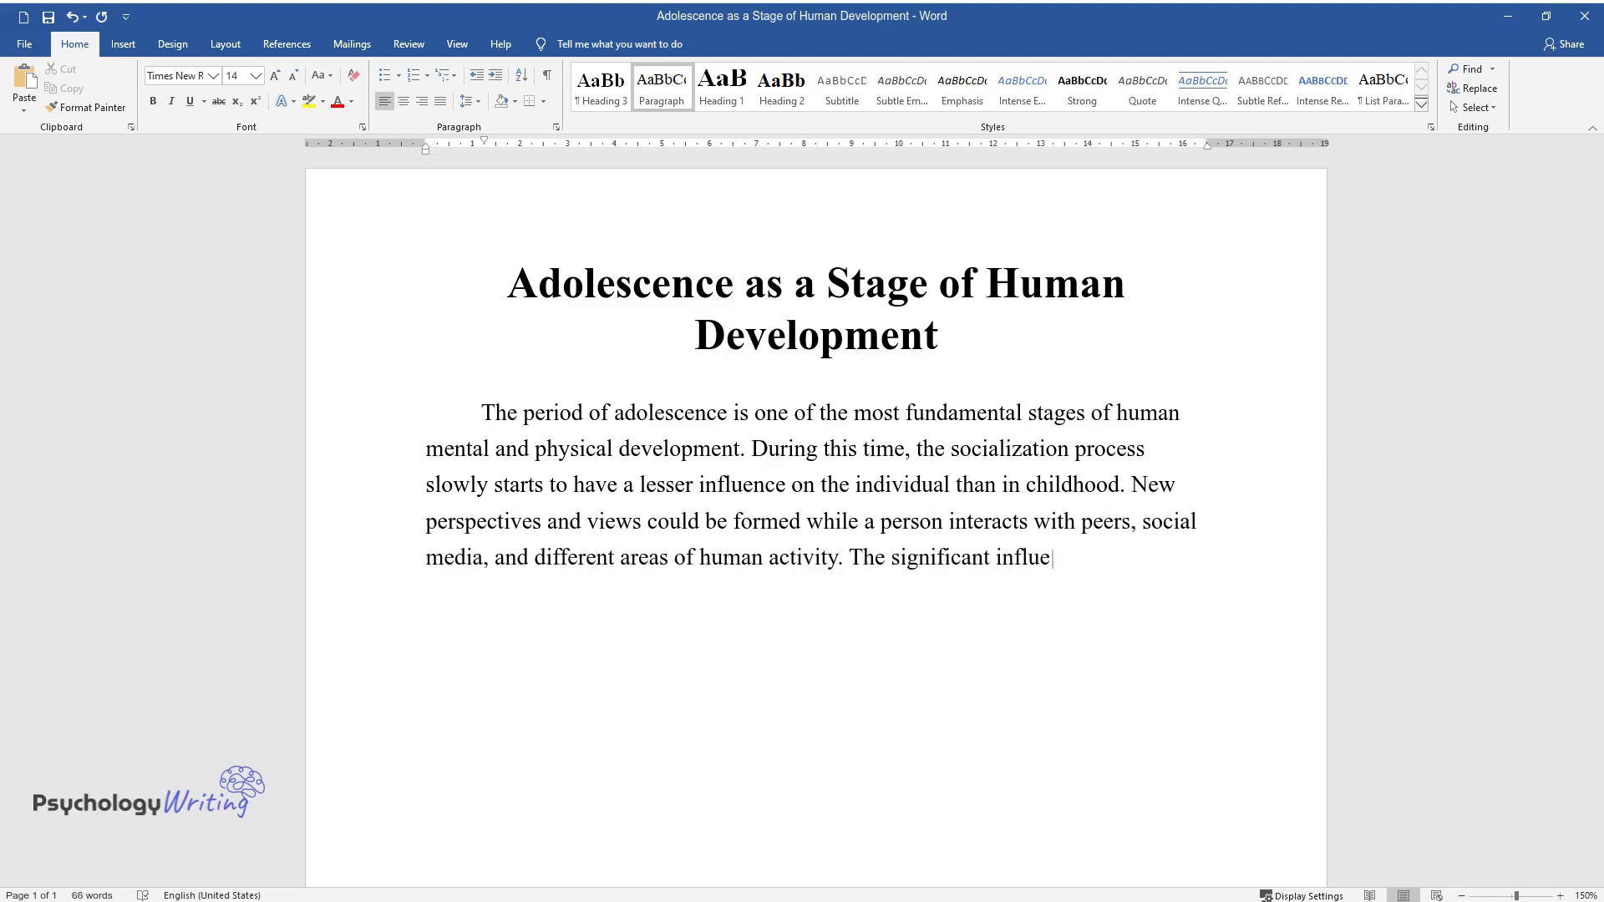
pyautogui.write('dolescents shifts from parents to ')
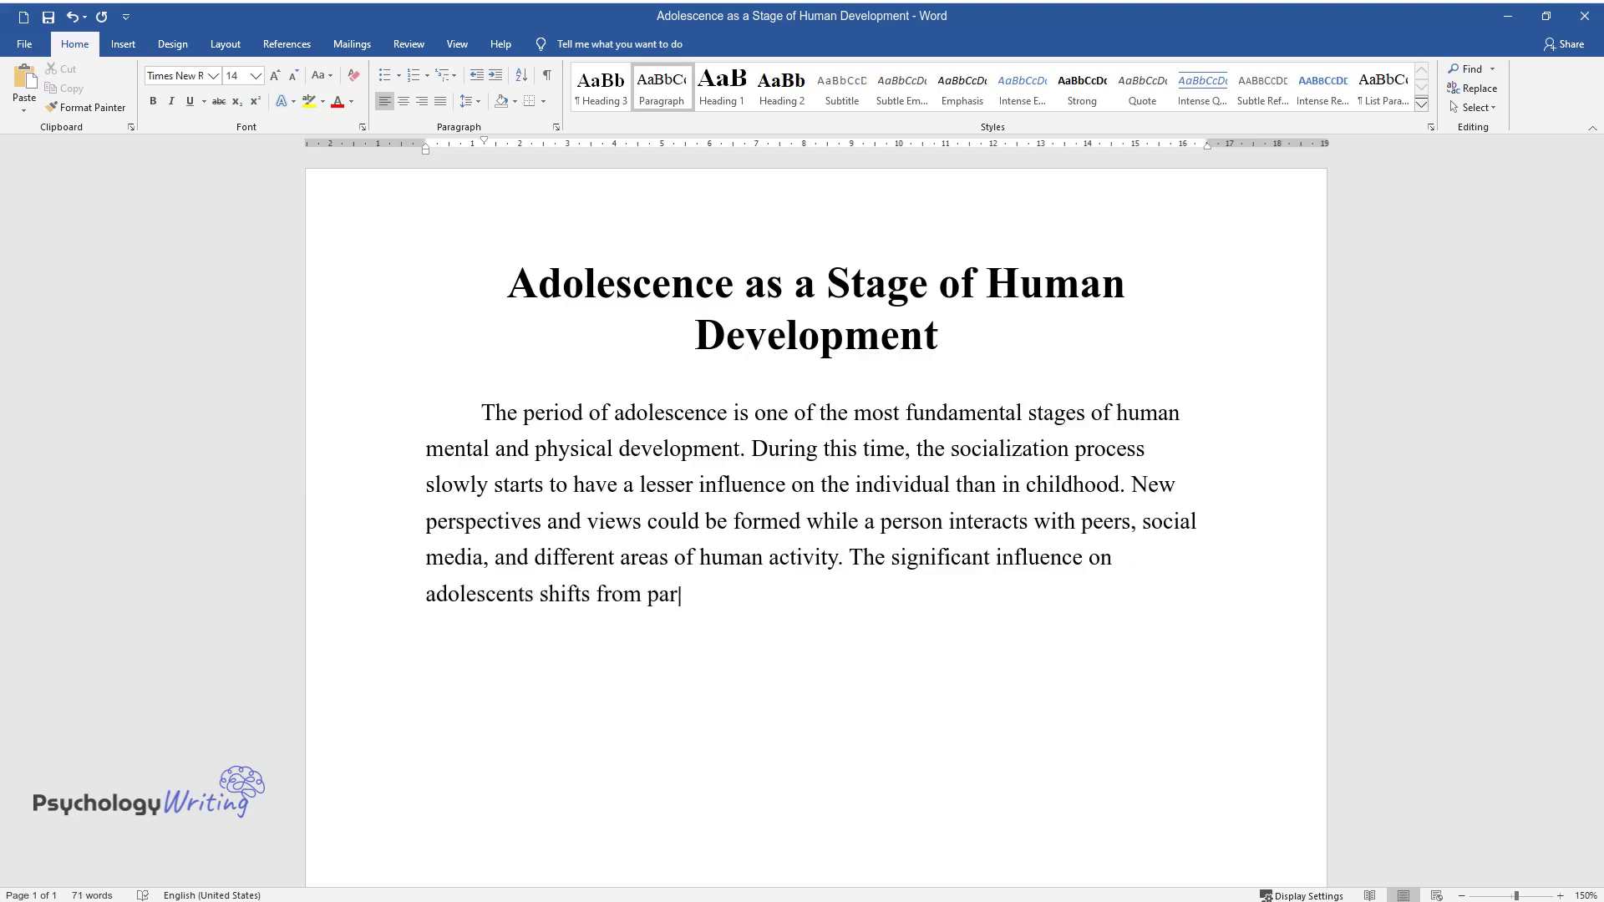
pyautogui.write('peers and can have ambiguous resul')
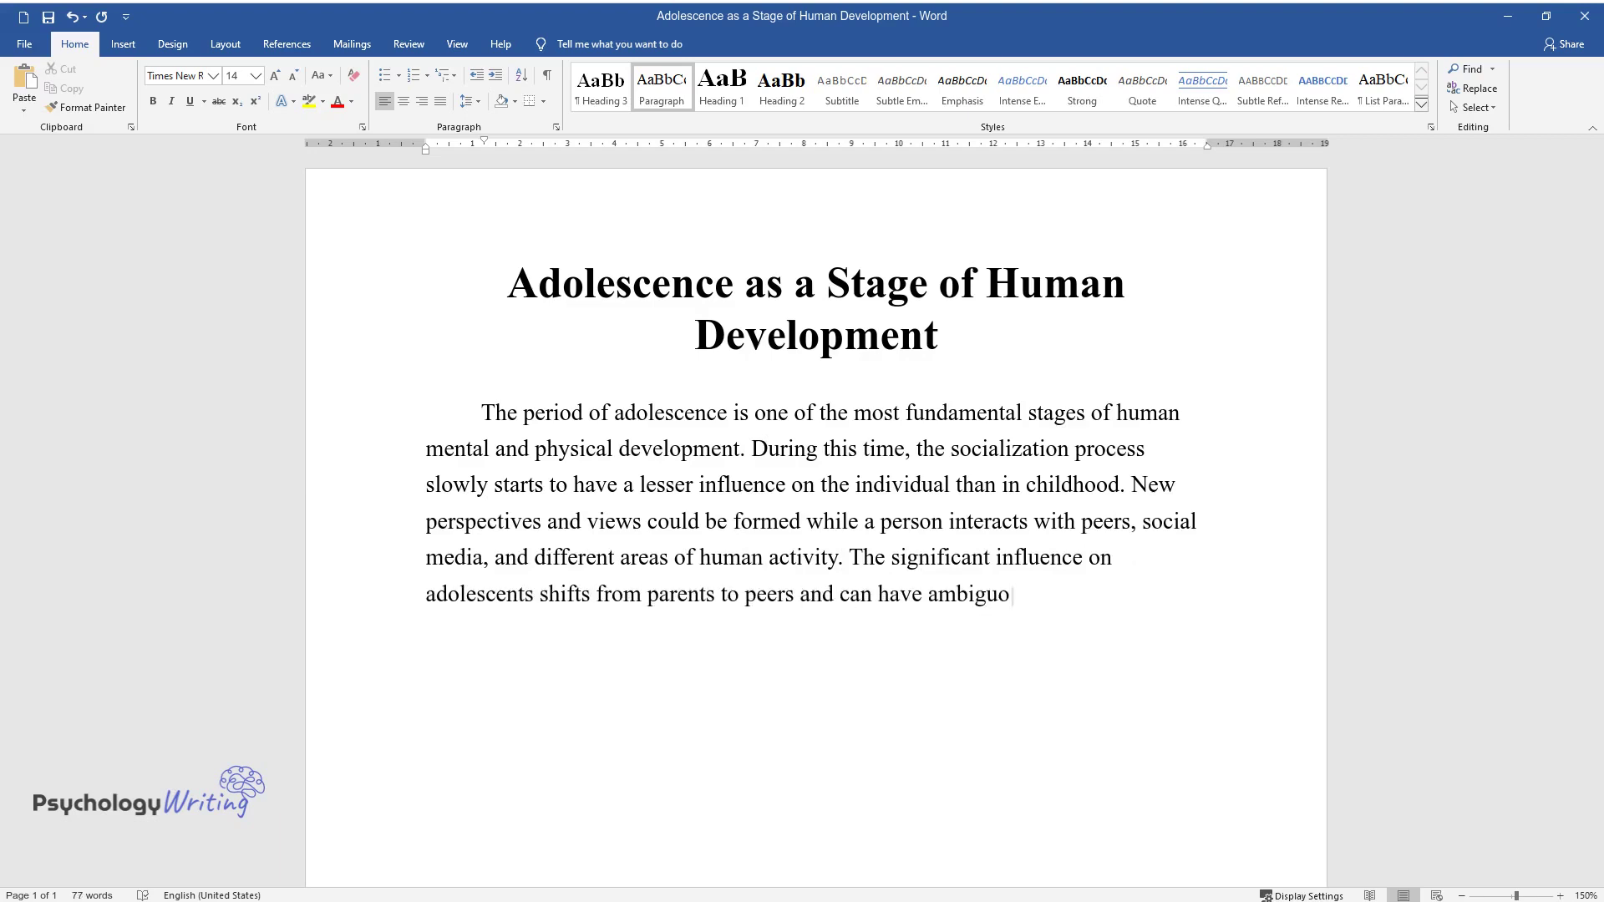
pyautogui.write('ts.')
# End the peer-socialization paragraph at '…can have ambiguous results.' and start a new paragraph.
pyautogui.press('Return')
pyautogui.write('Th')
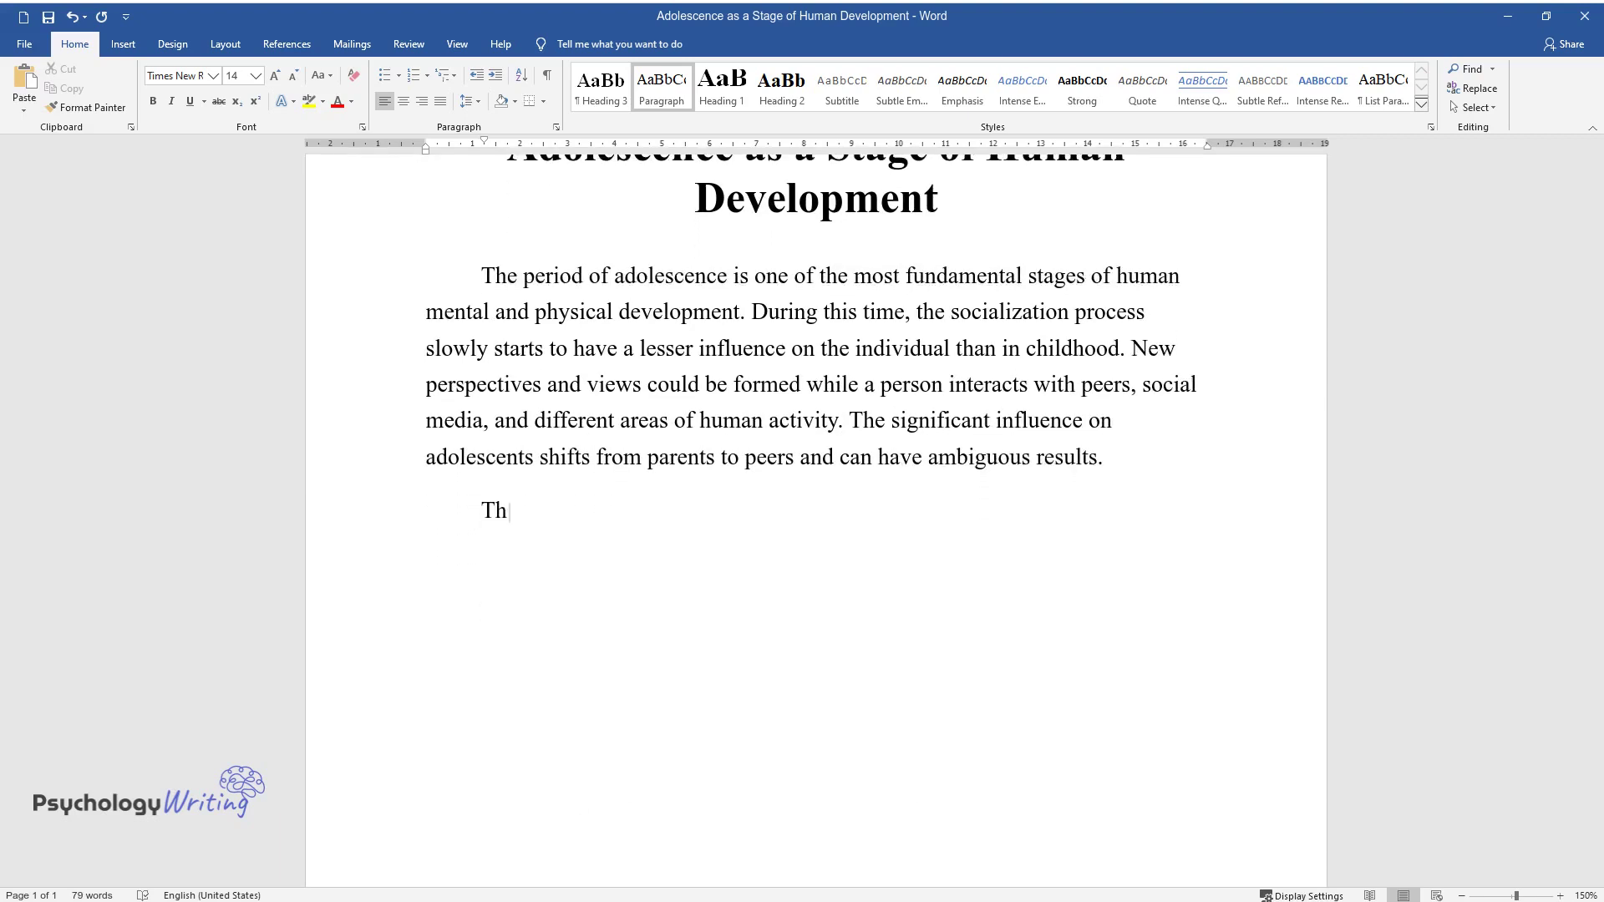
pyautogui.write('e notorious chief change present ')
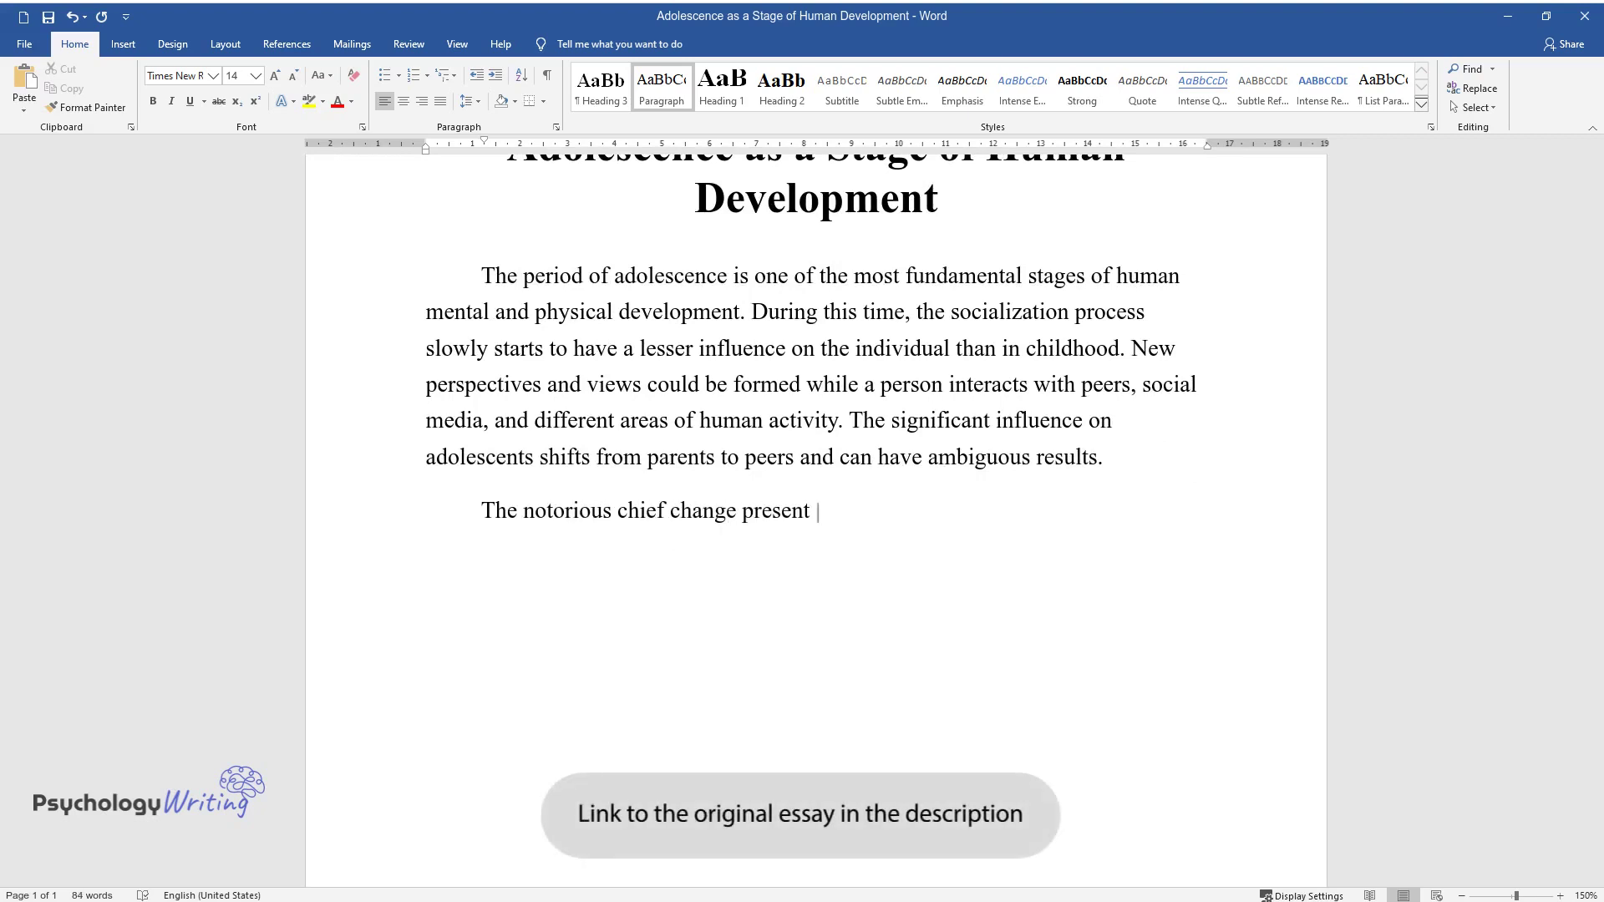
pyautogui.write('in adolescents compared to child')
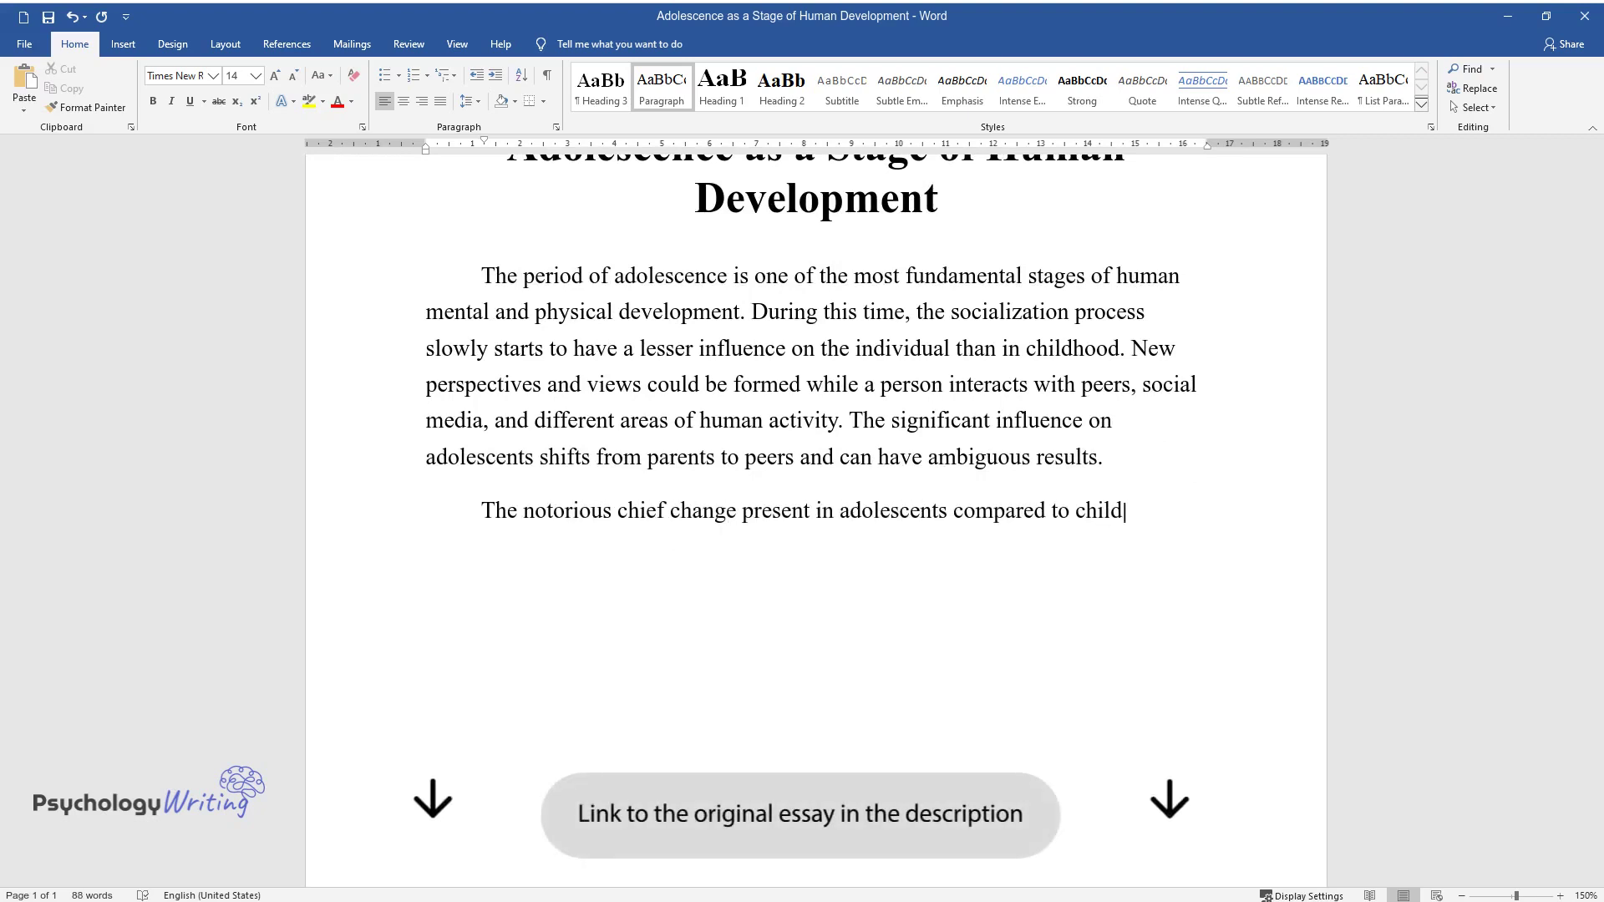
pyautogui.write('ren lies in their comprehension o')
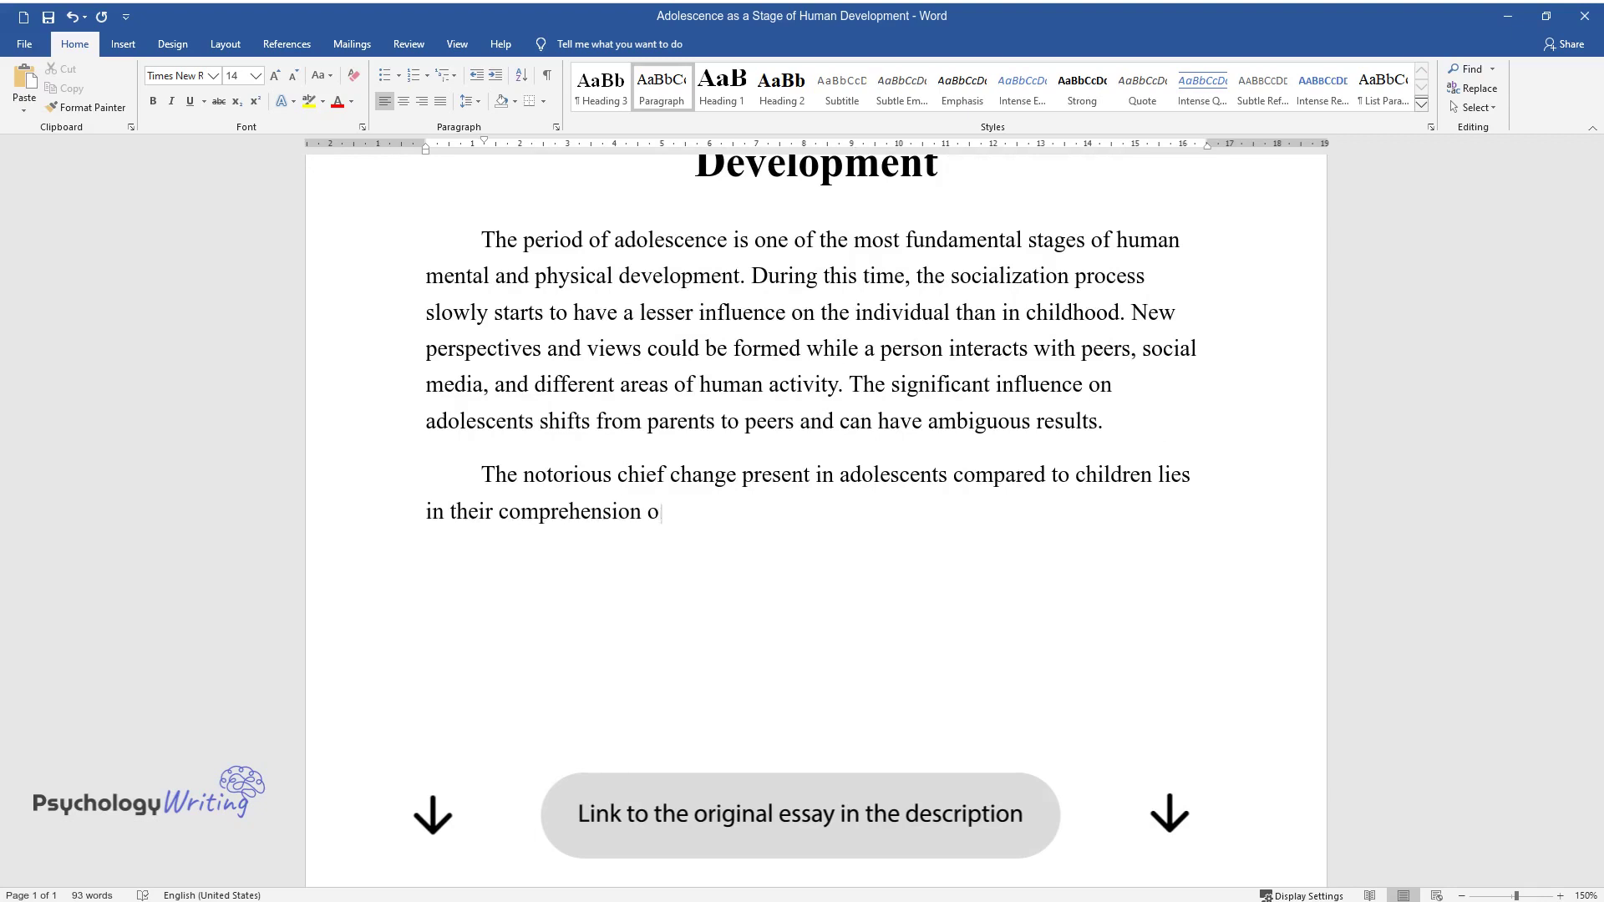
pyautogui.write('f ideas and thinking processes. N')
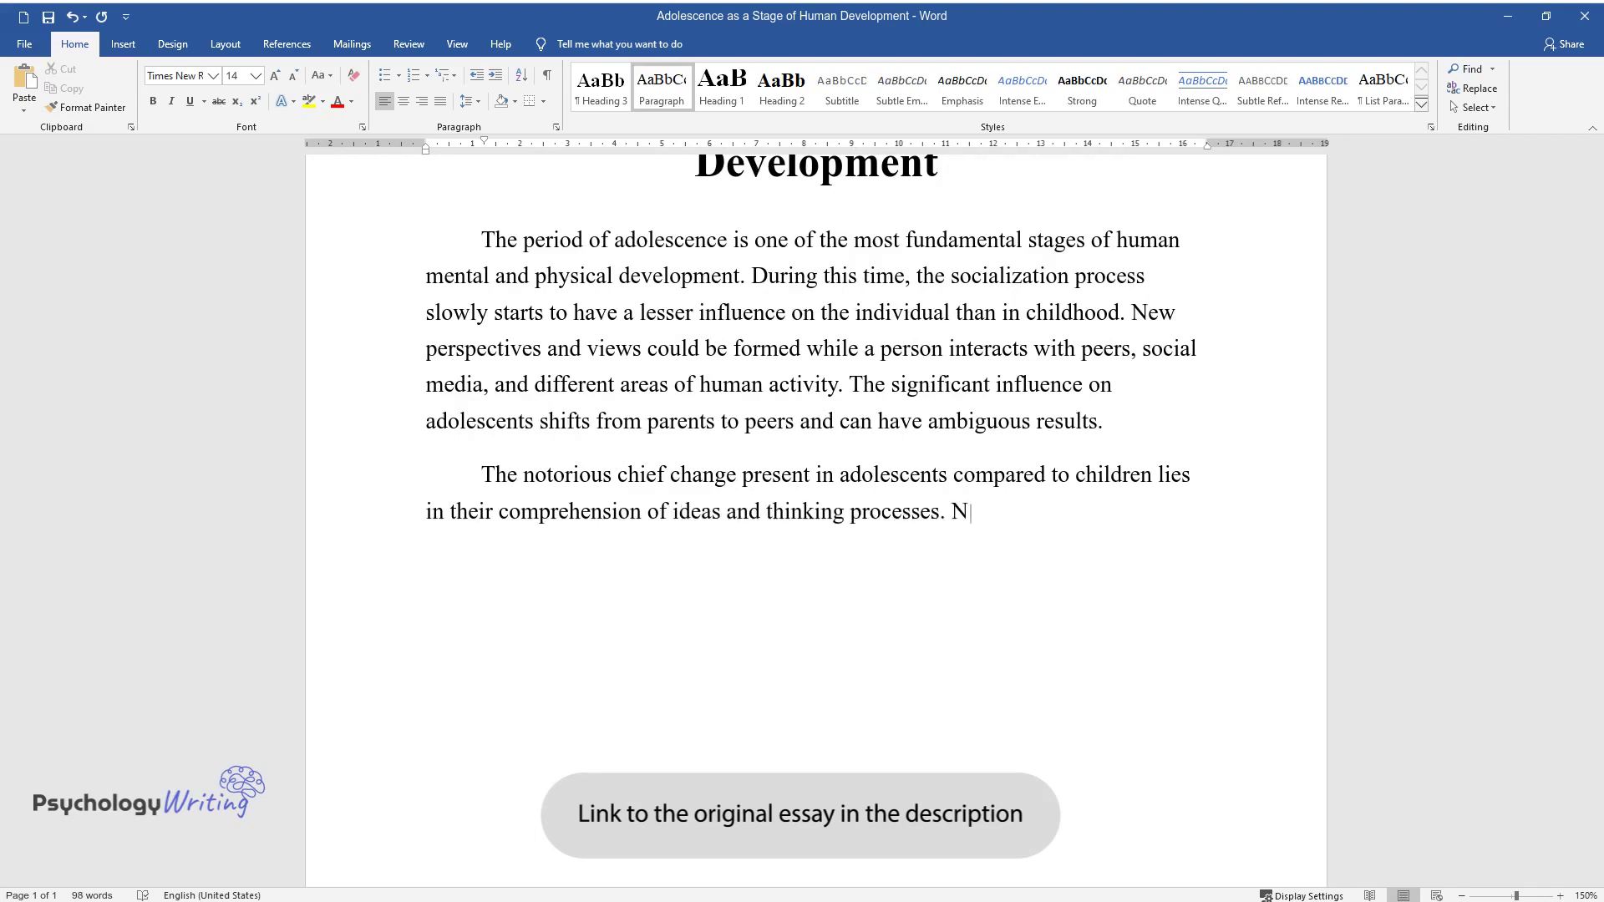
pyautogui.write('amely, they enter the formal oper')
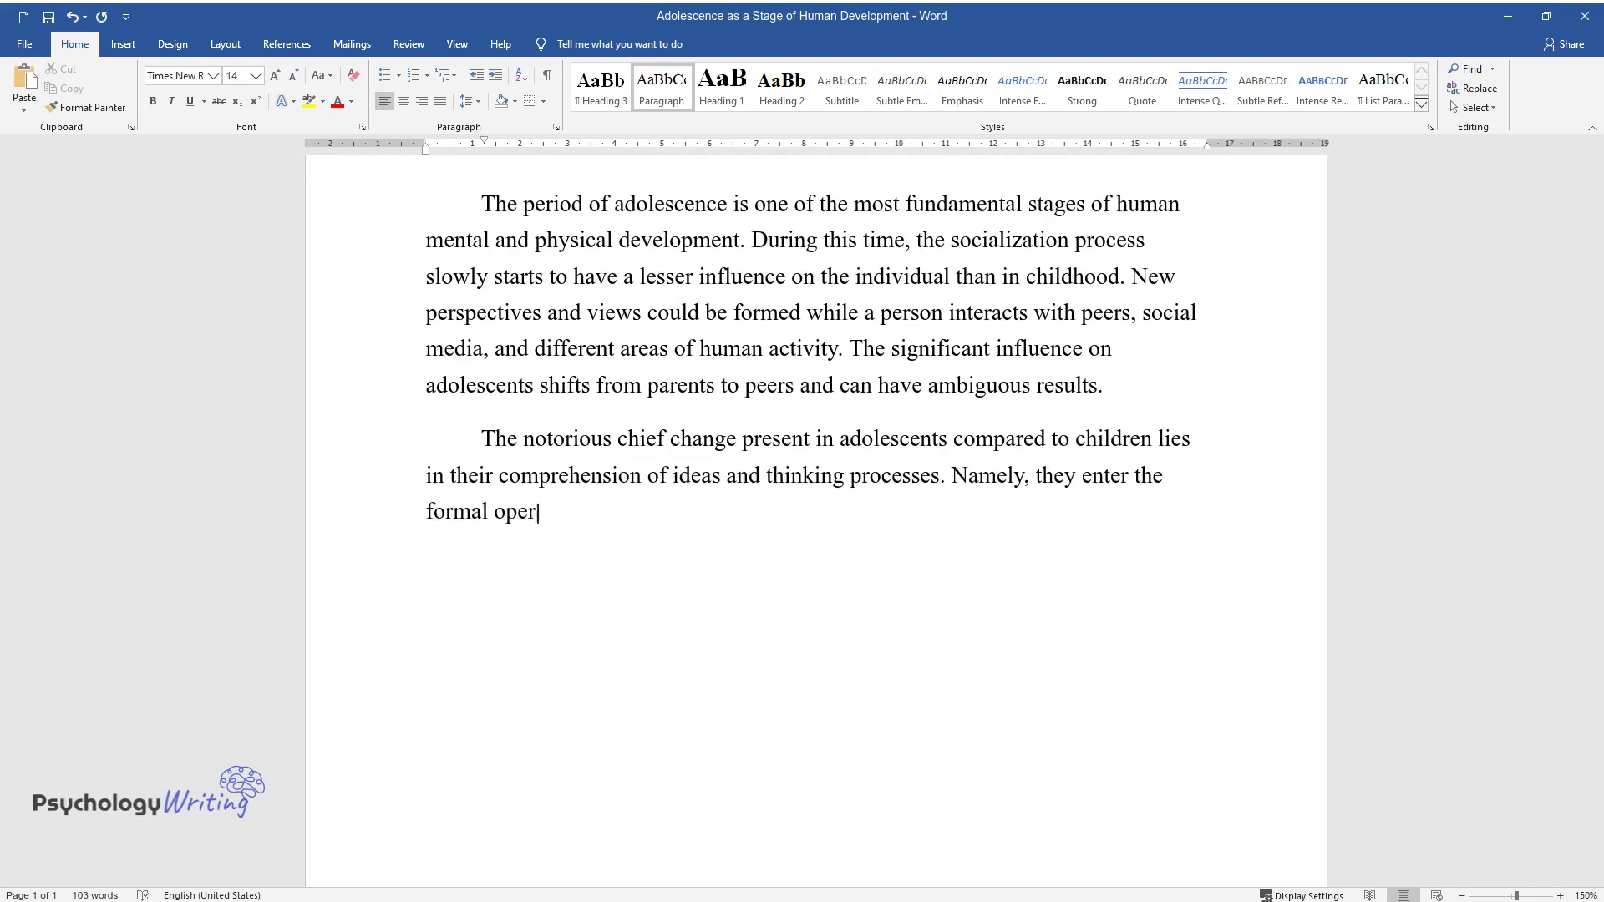
pyautogui.write('ational stage described by Piage')
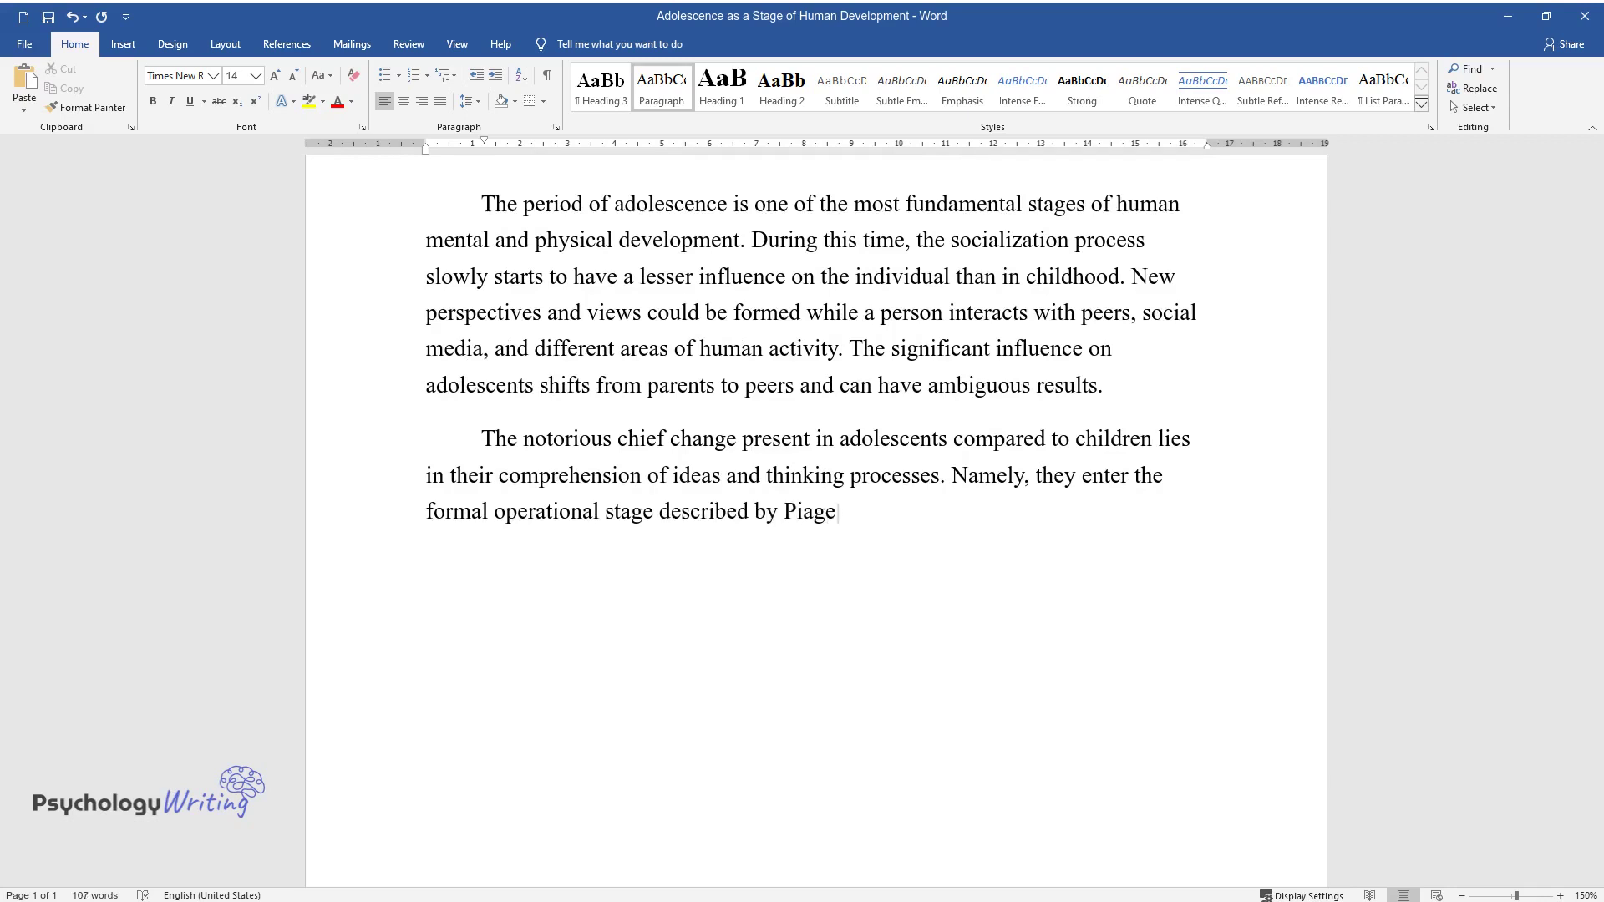
pyautogui.write('indicates the emergence o')
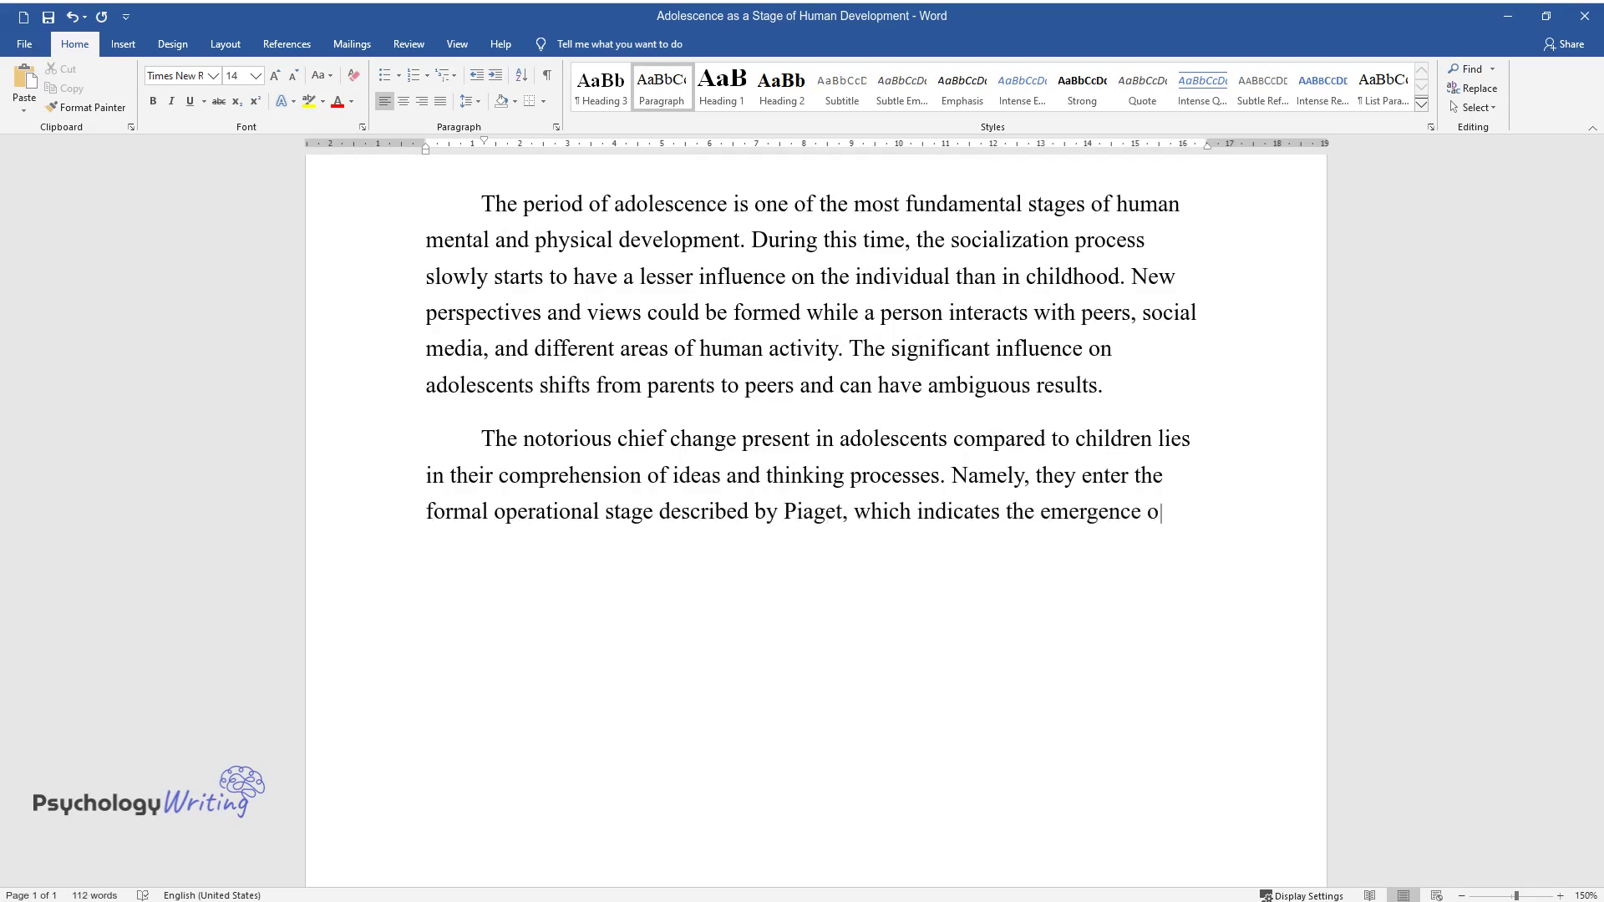
pyautogui.write('f the ability to think abstractl')
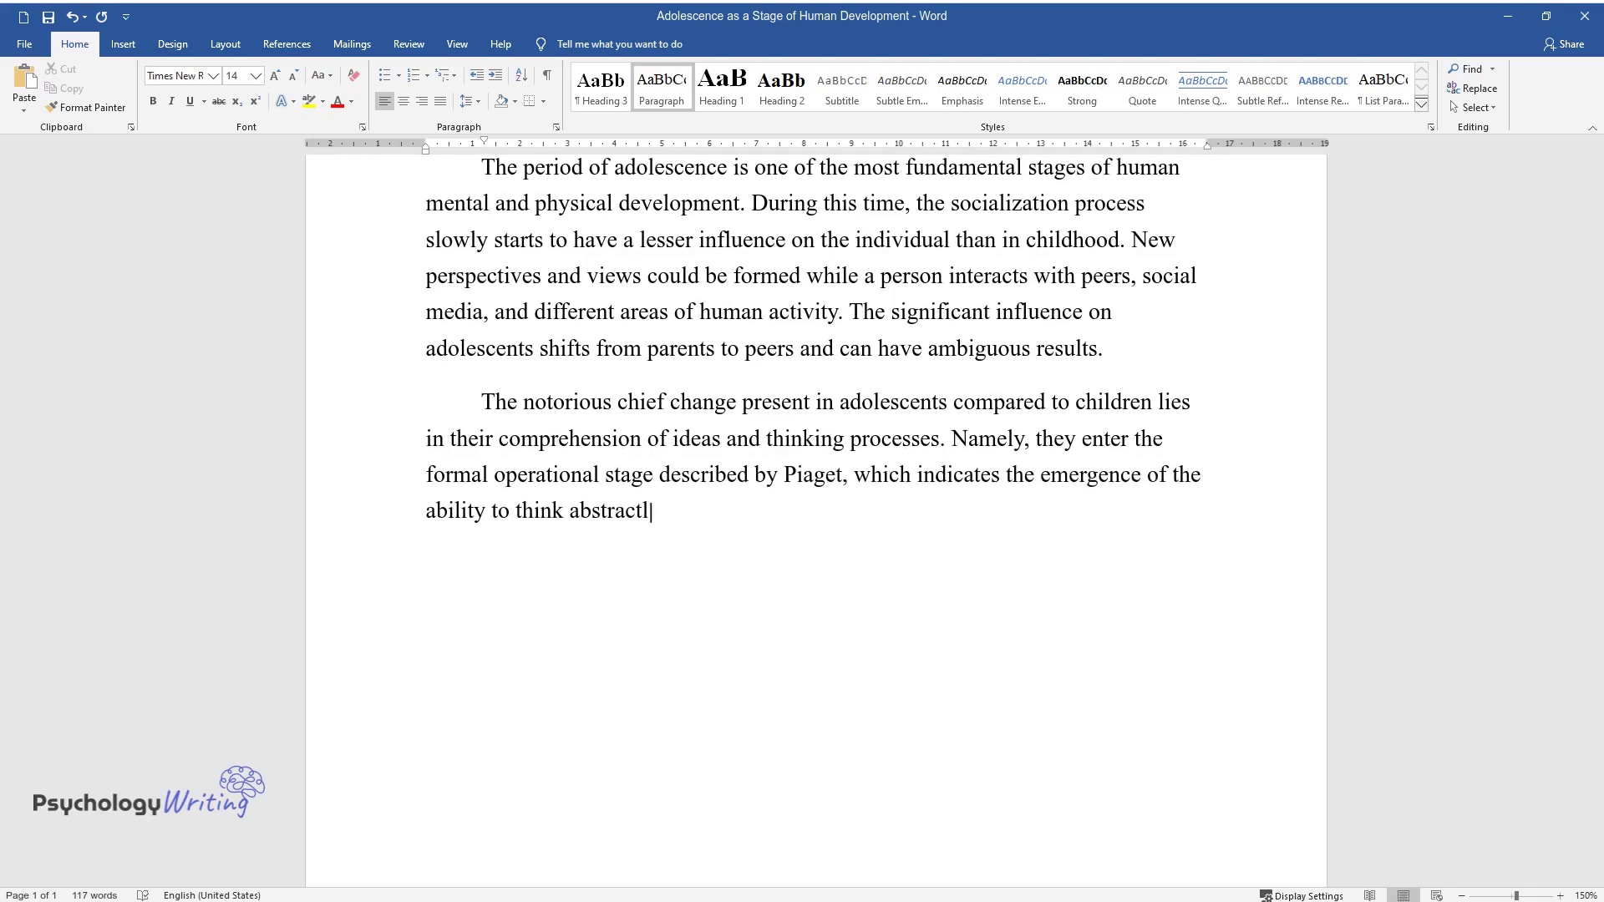
pyautogui.write('vely, and without any ad')
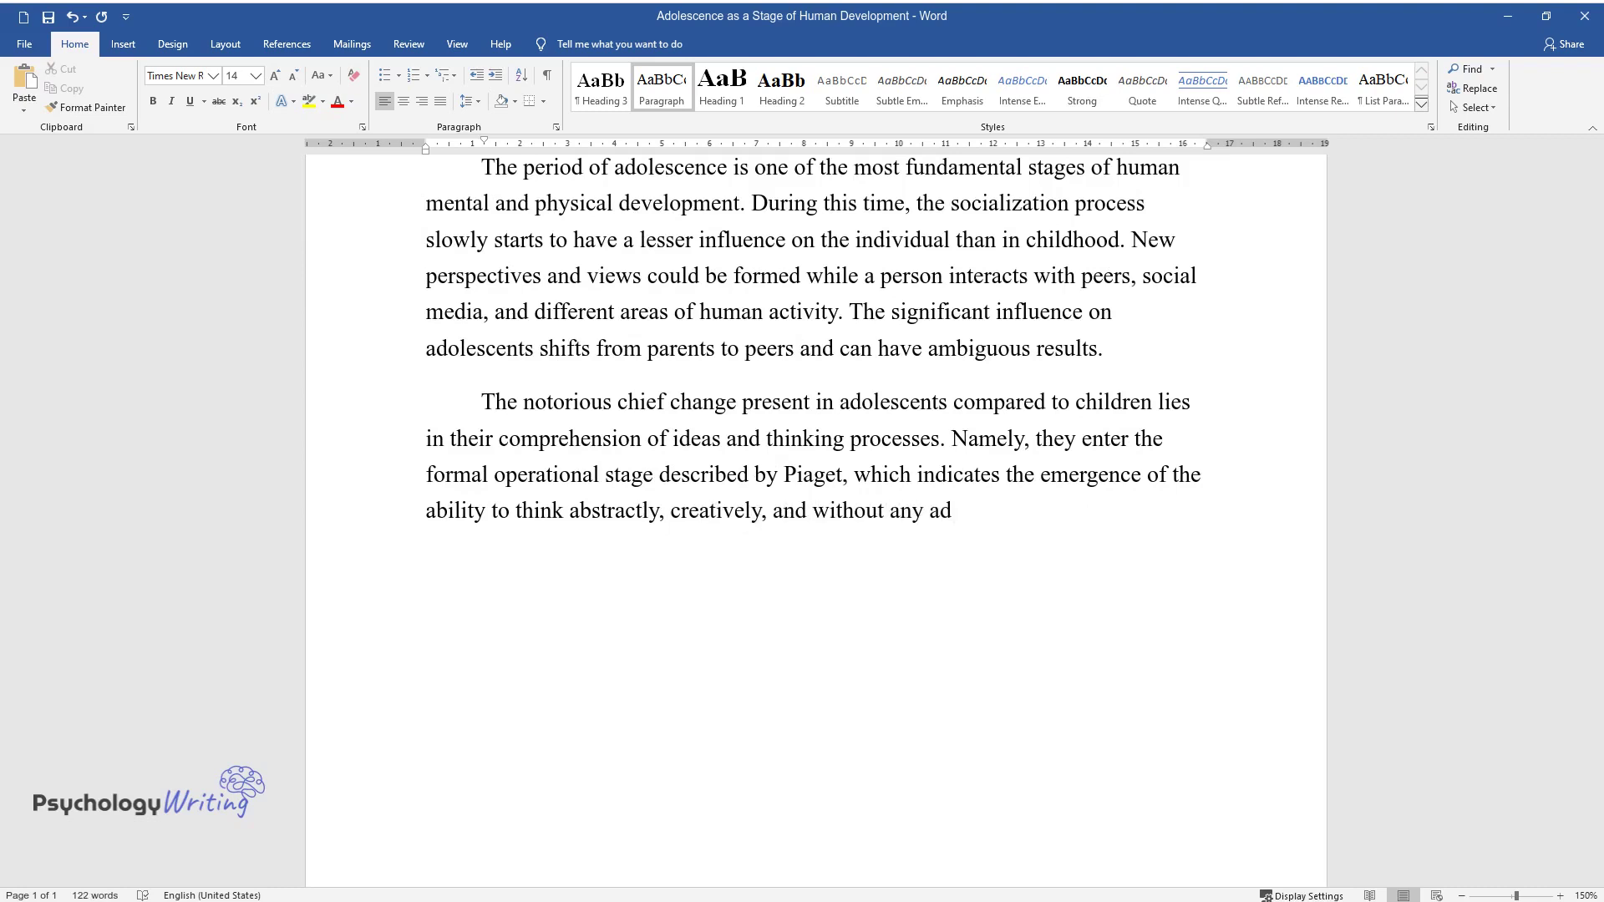
pyautogui.write('resourc')
pyautogui.write('example,')
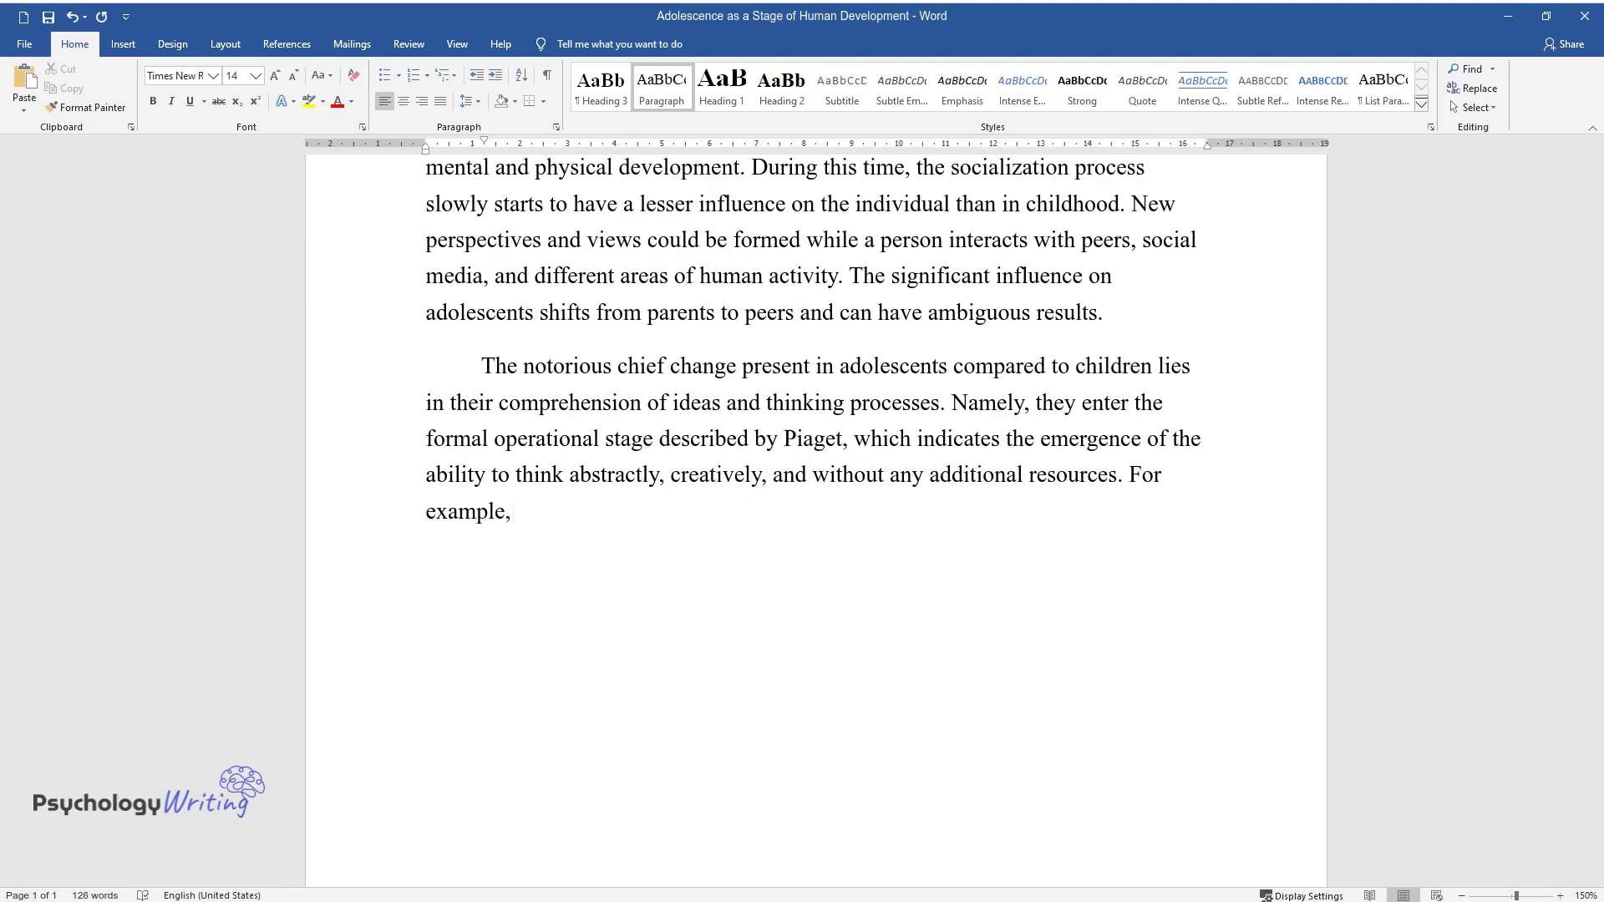
pyautogui.write(' people aged twelve can solve tas')
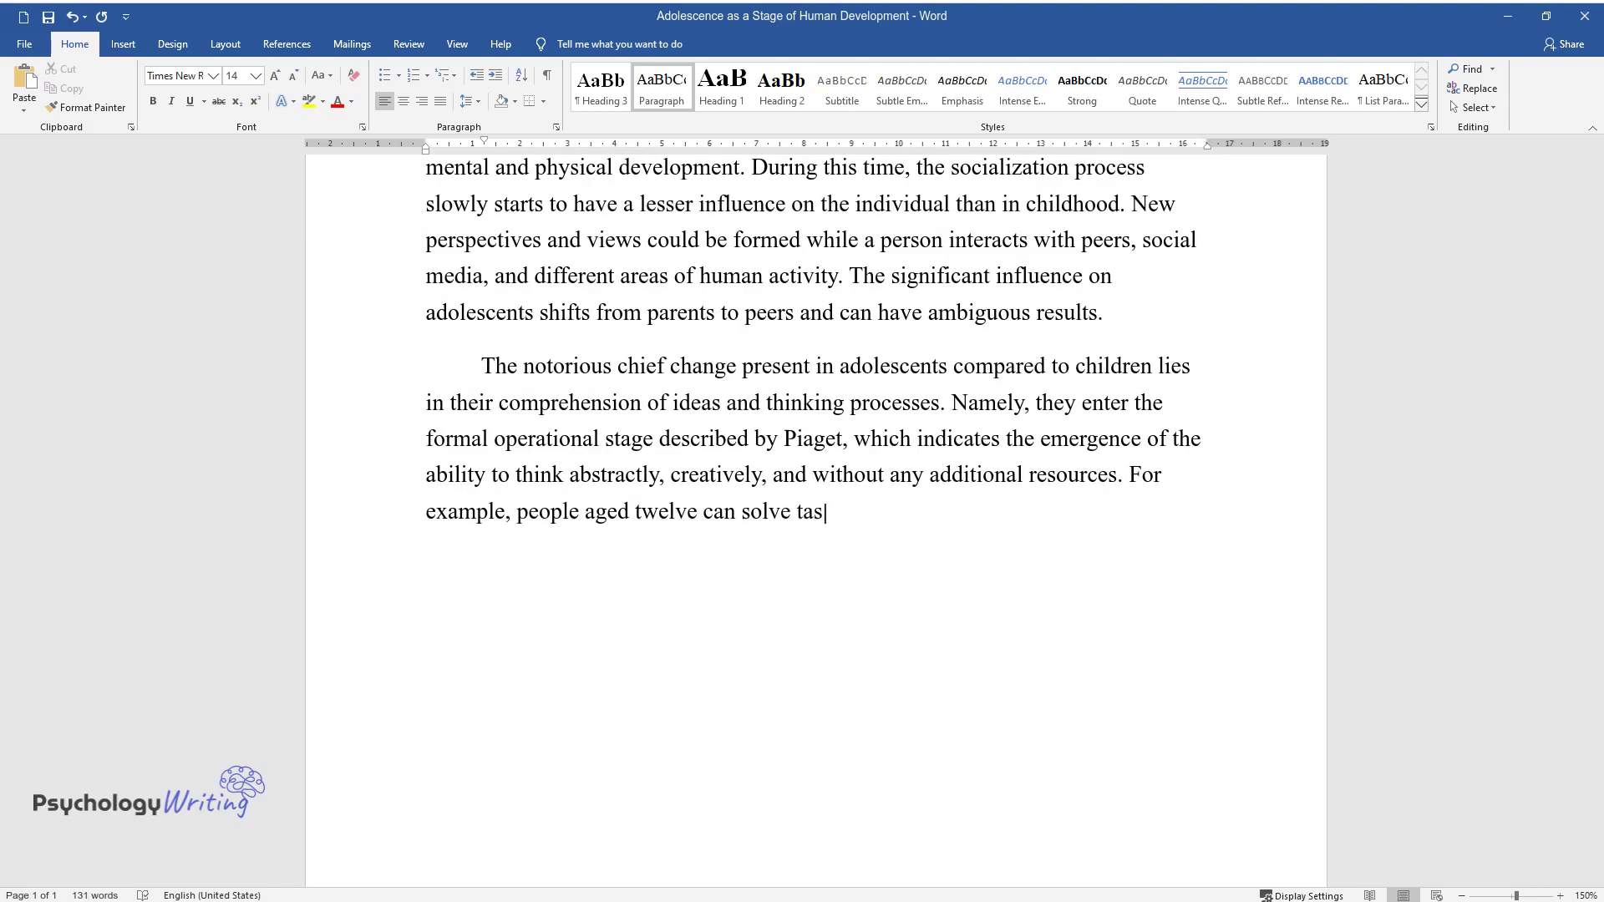
pyautogui.write('ks without visualizing them but u')
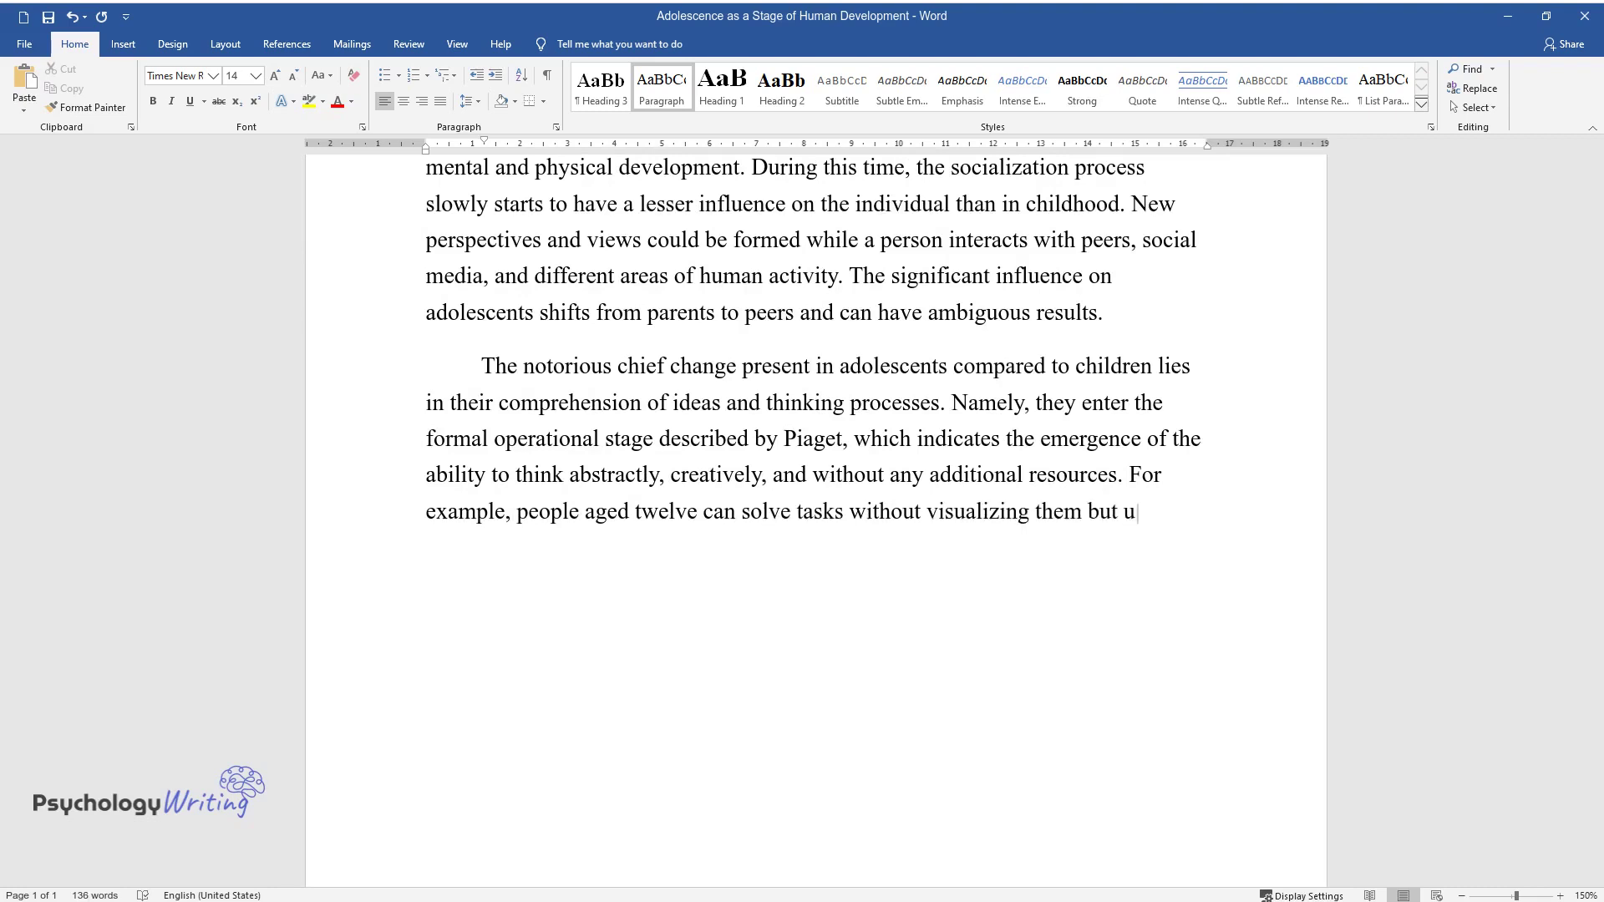
pyautogui.write('sing just their minds. Thus, Piag')
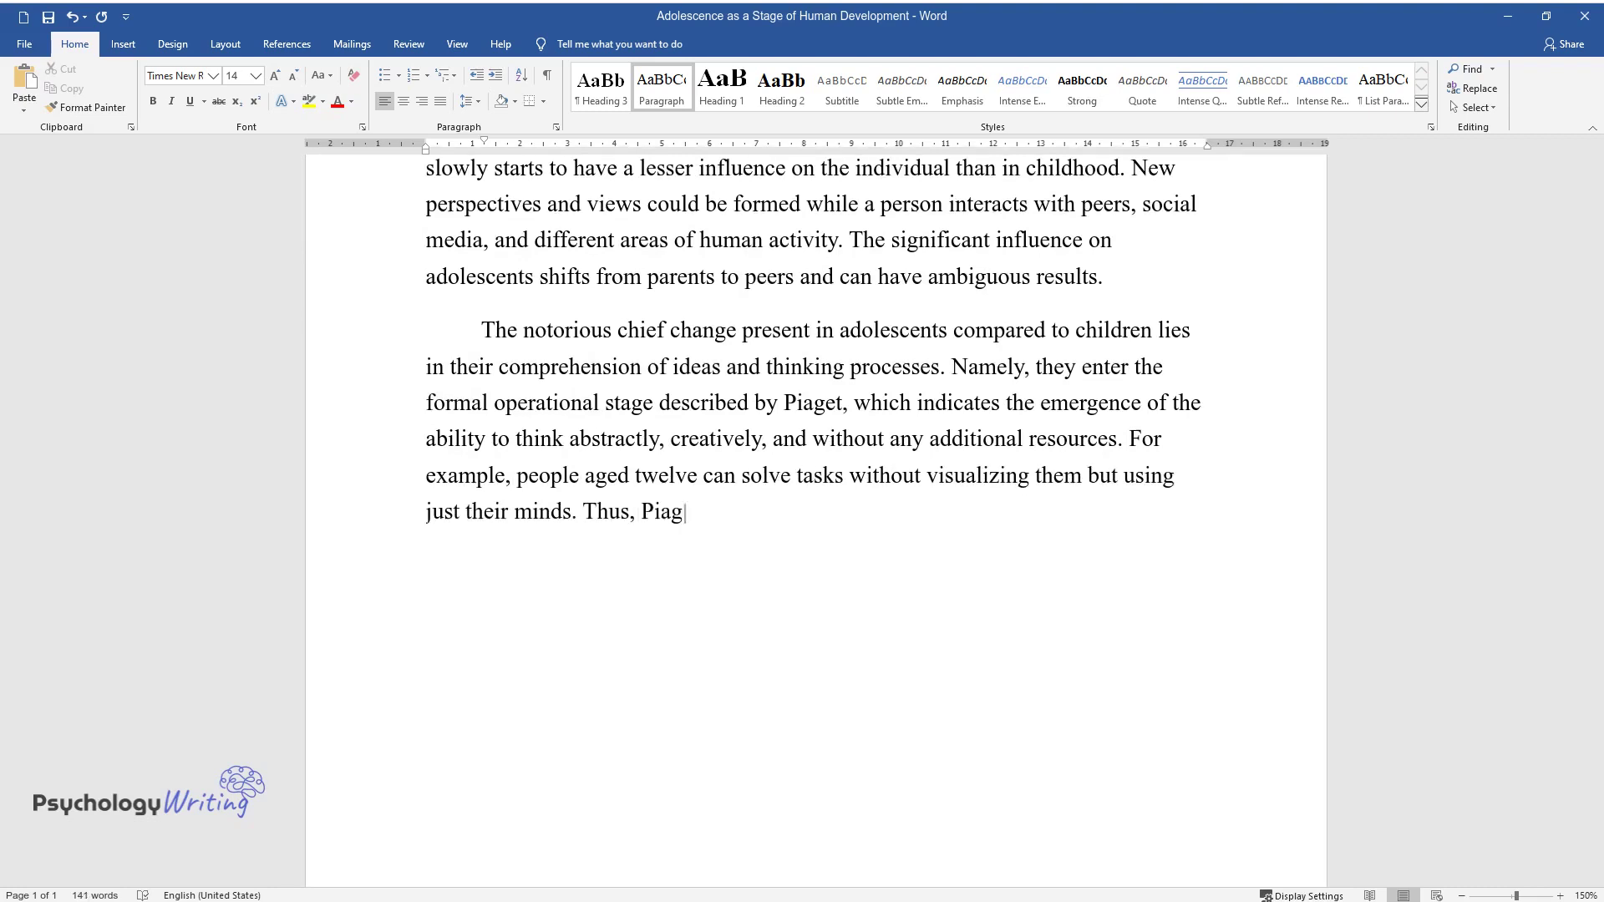
pyautogui.write('mal operationalstage of ')
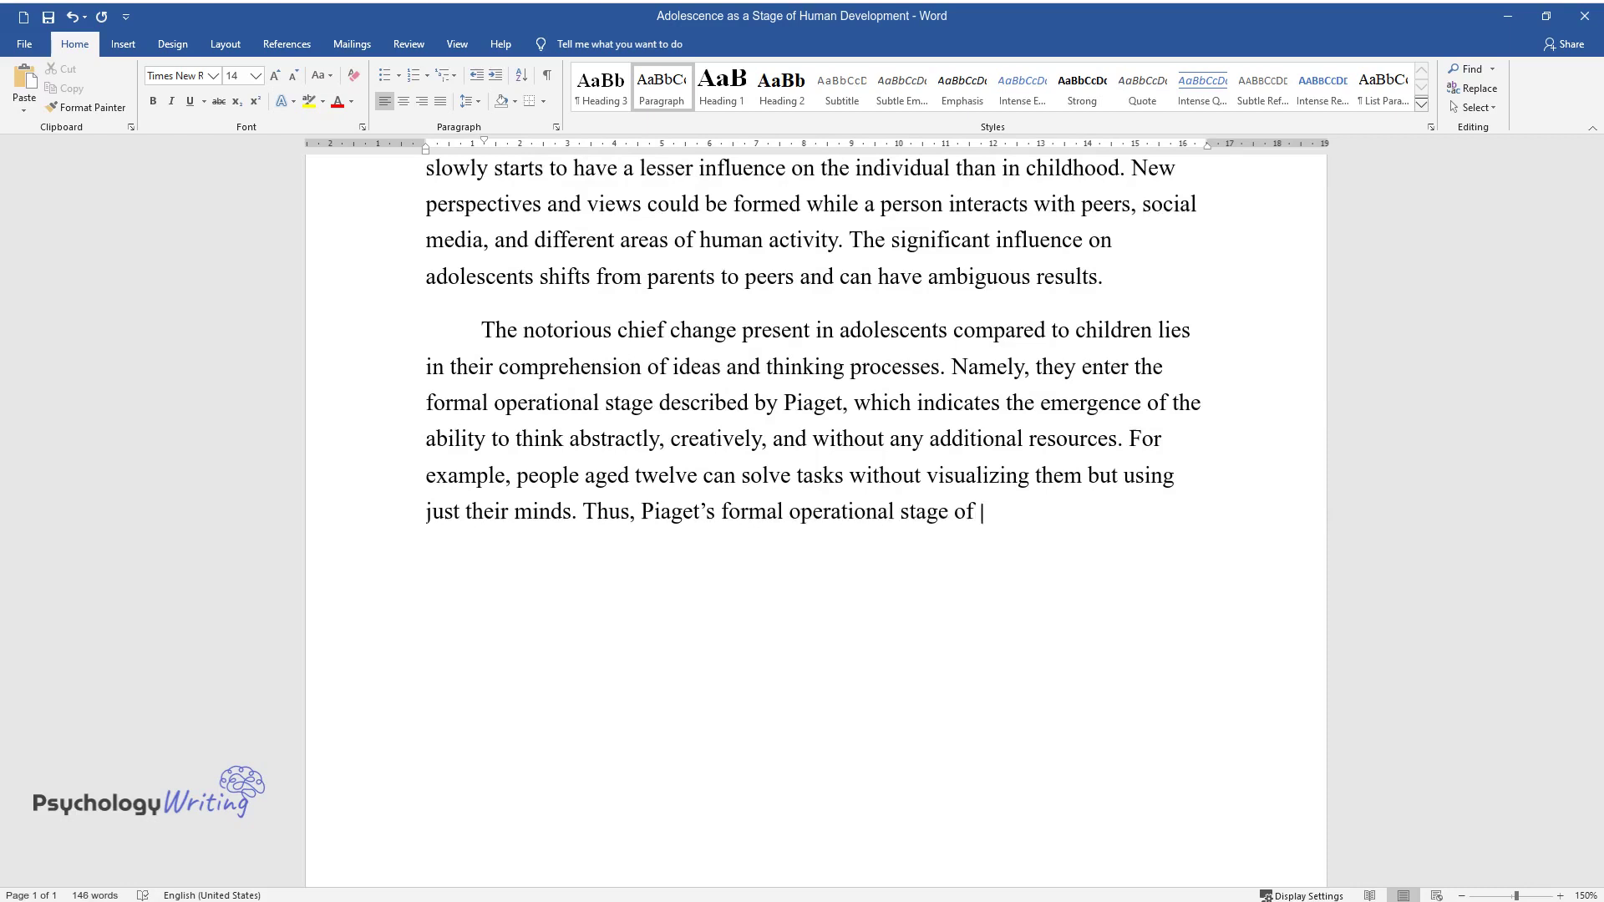
pyautogui.write("development influences a person's")
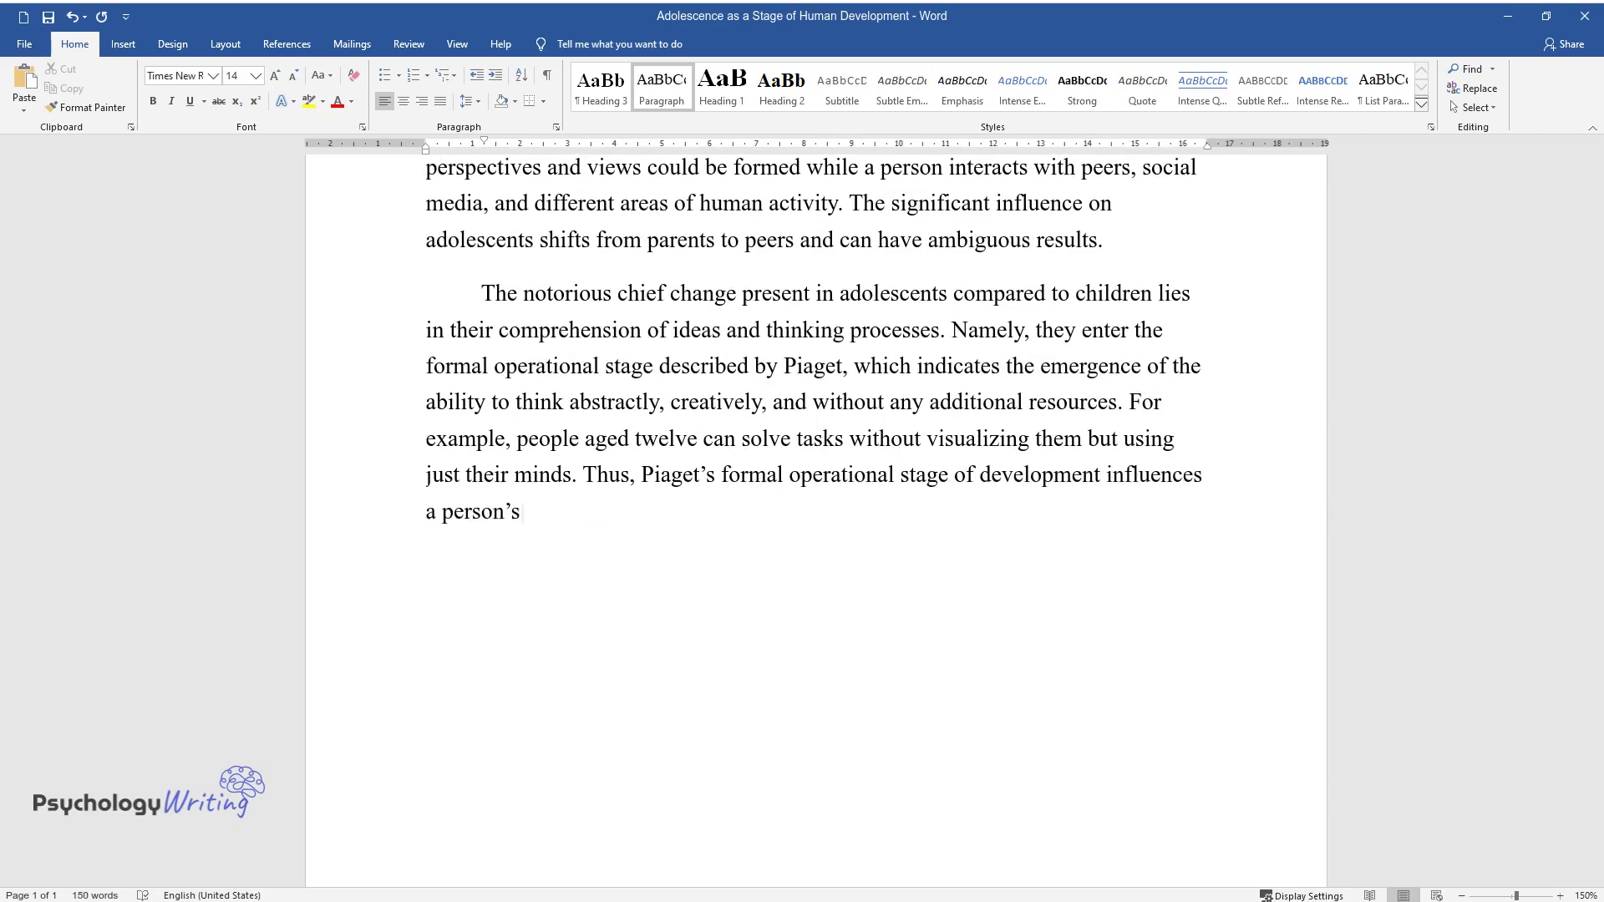
pyautogui.write('ing, making them operate w')
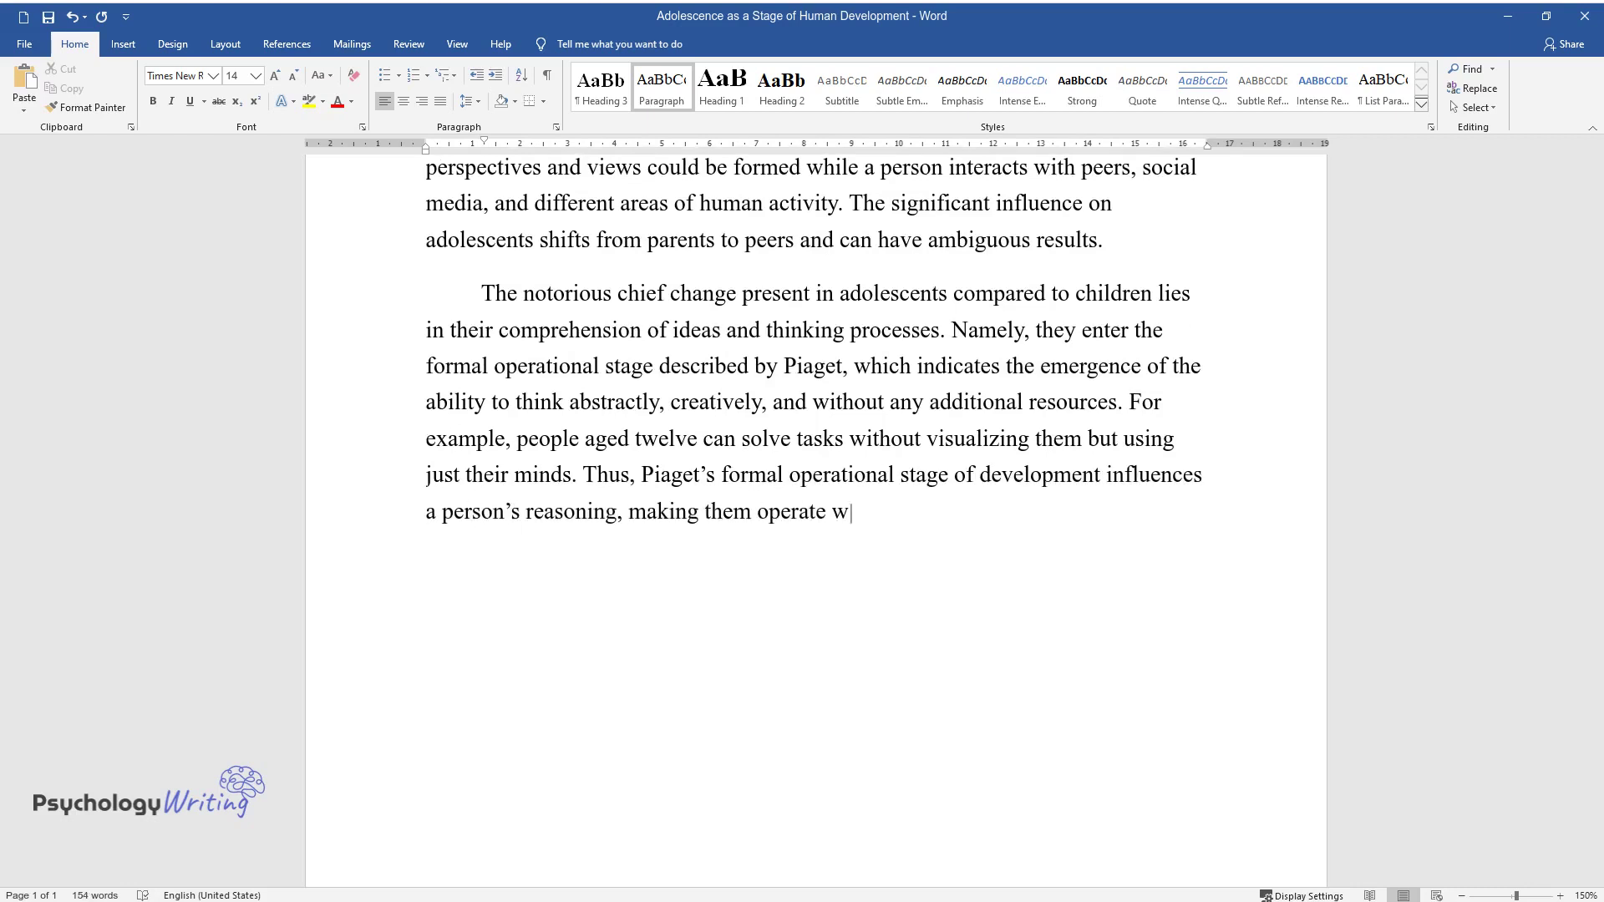
pyautogui.write('ms less attachedto reali')
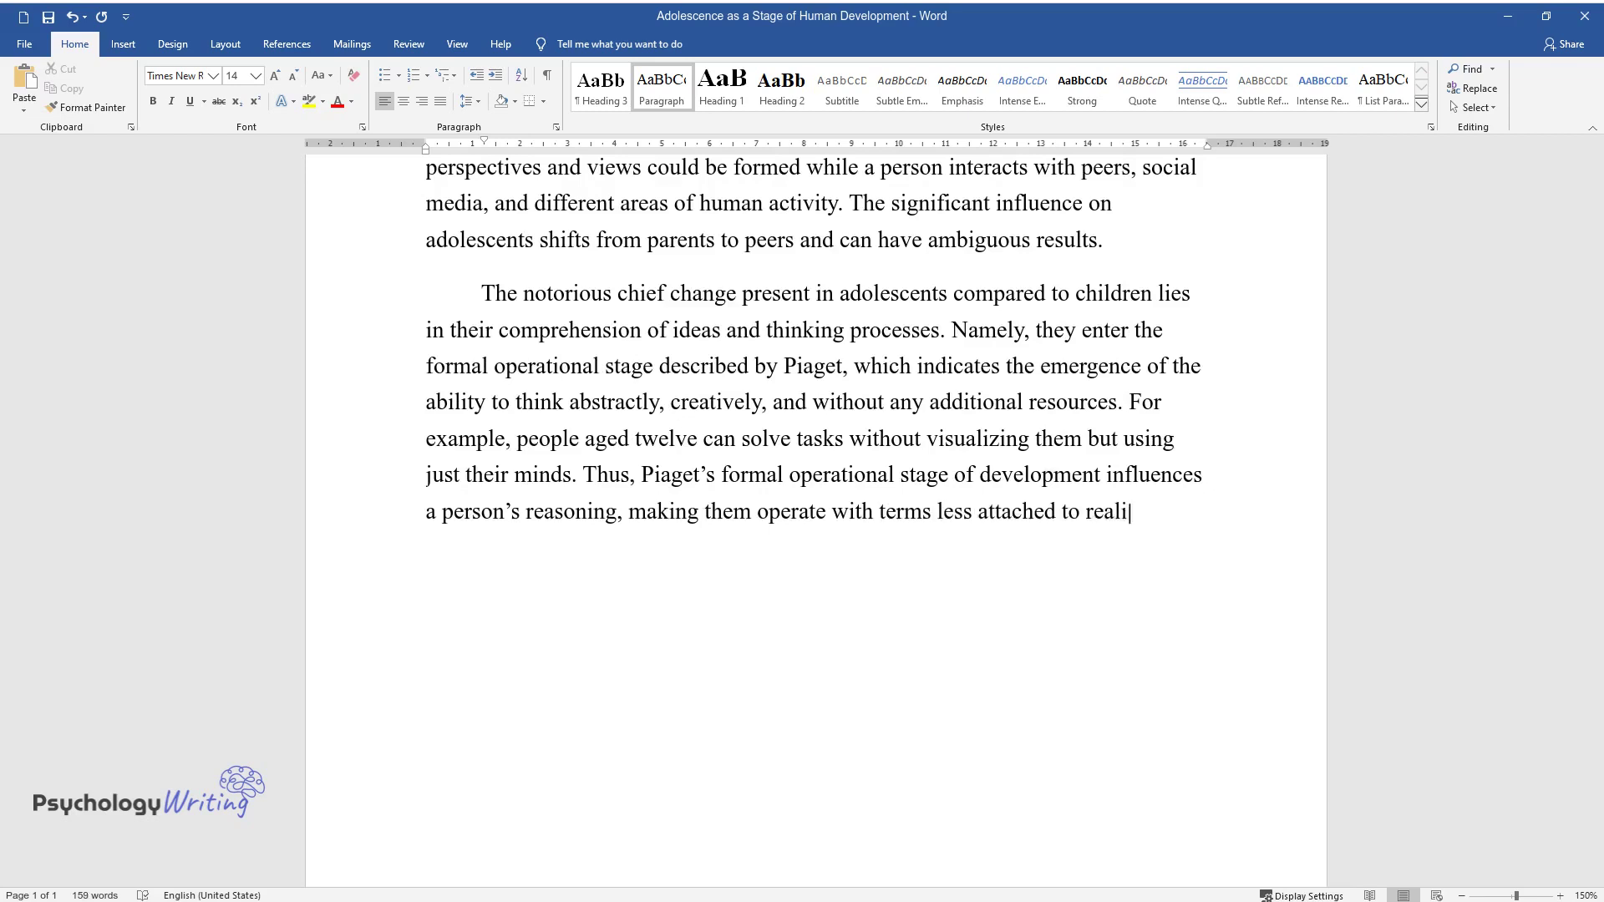
pyautogui.write('ty.')
# End the Piaget formal operational paragraph at '…less attached to reality.' and start another paragraph.
pyautogui.press('Return')
pyautogui.write('Furthermor')
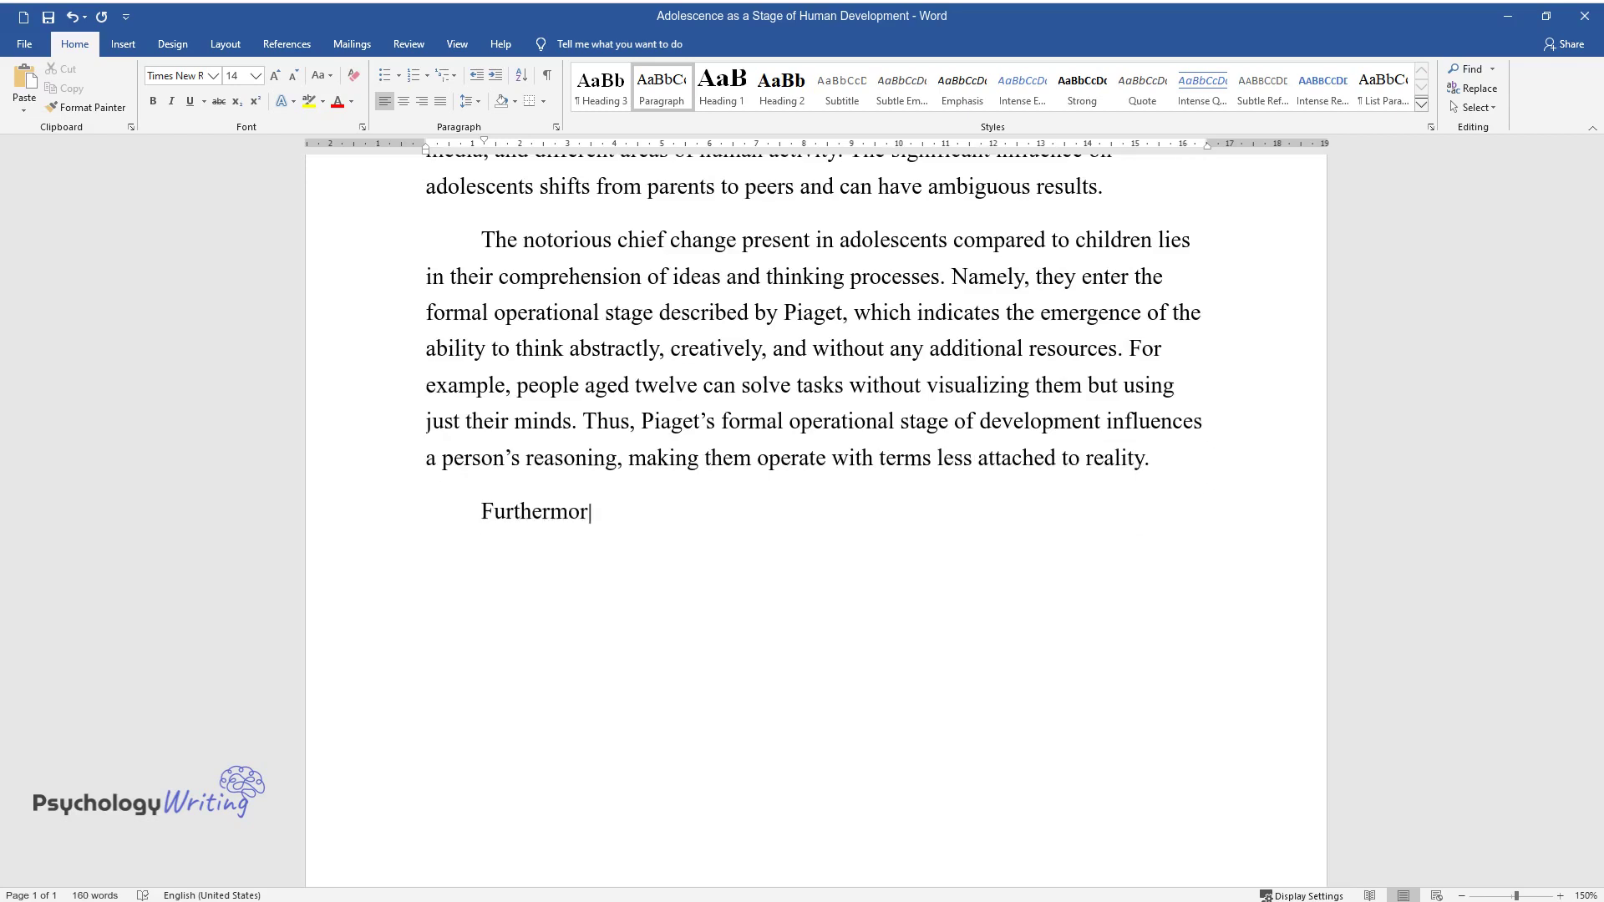
pyautogui.write("ominance of parents' influ")
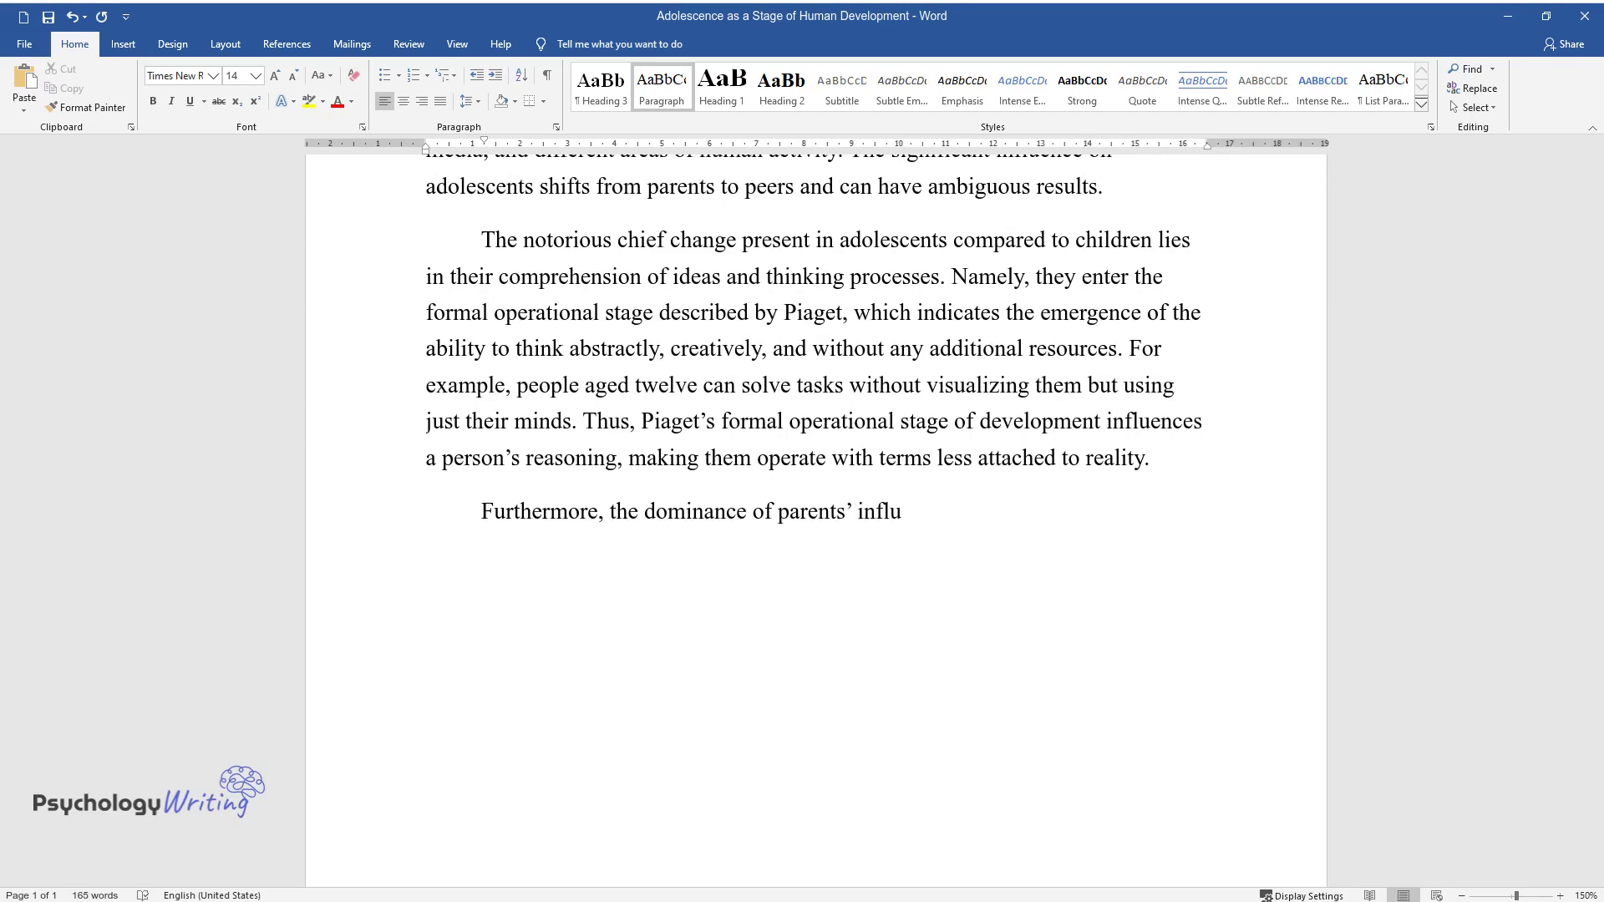
pyautogui.write('ence on a child transforms into a')
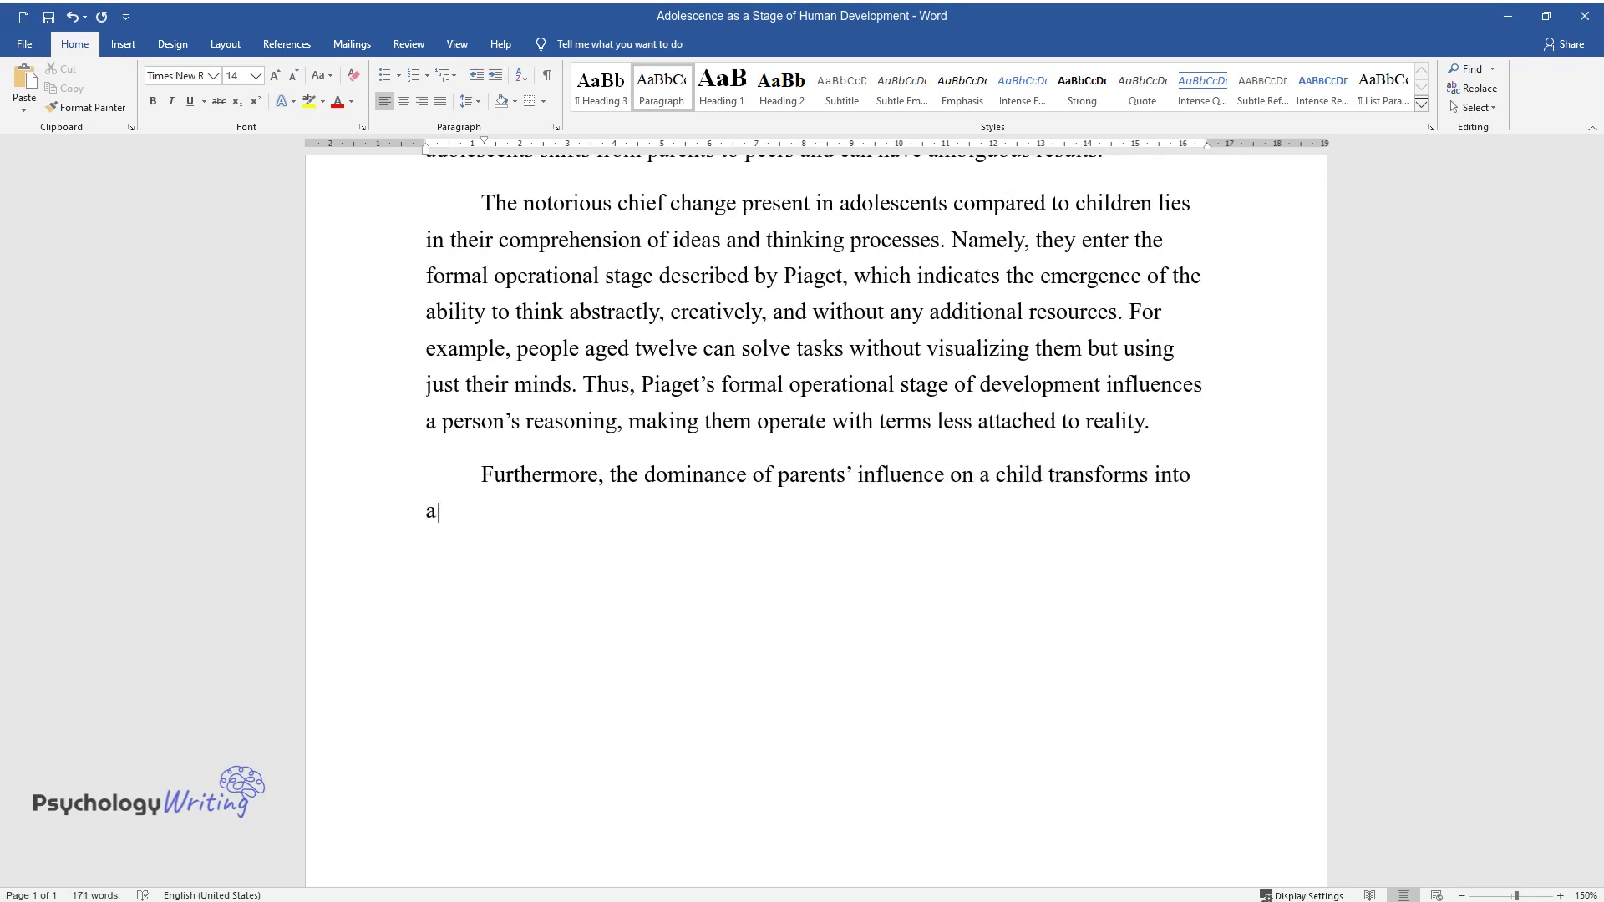
pyautogui.write('n increased impact on peers’ actio')
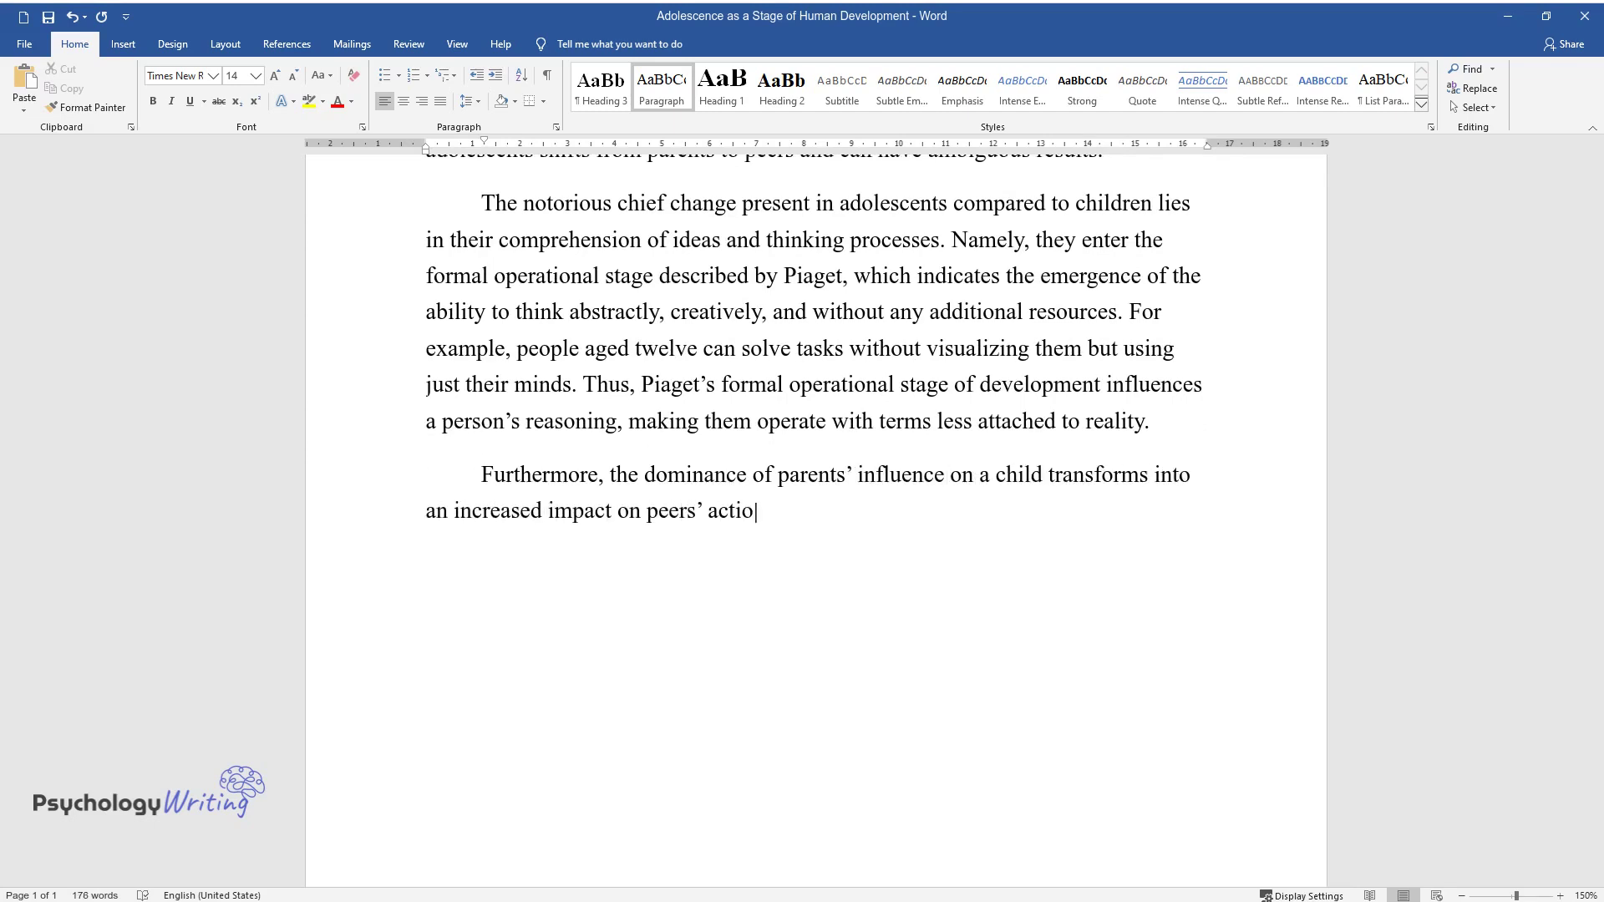
pyautogui.write('ews. The lessening of par')
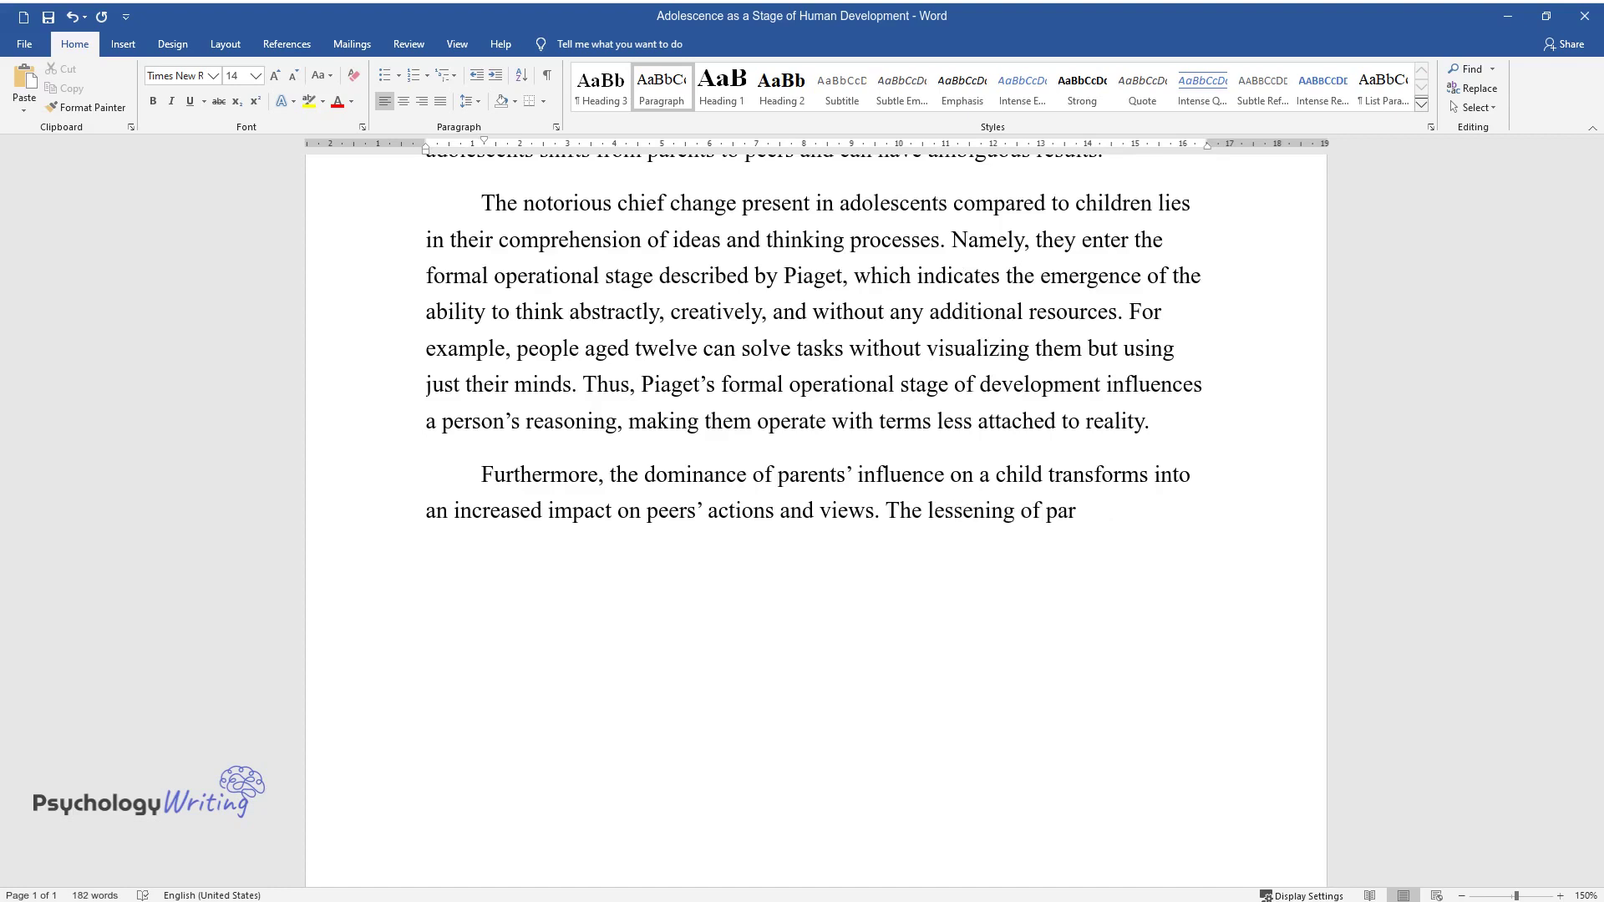
pyautogui.write('ental control is connected to the')
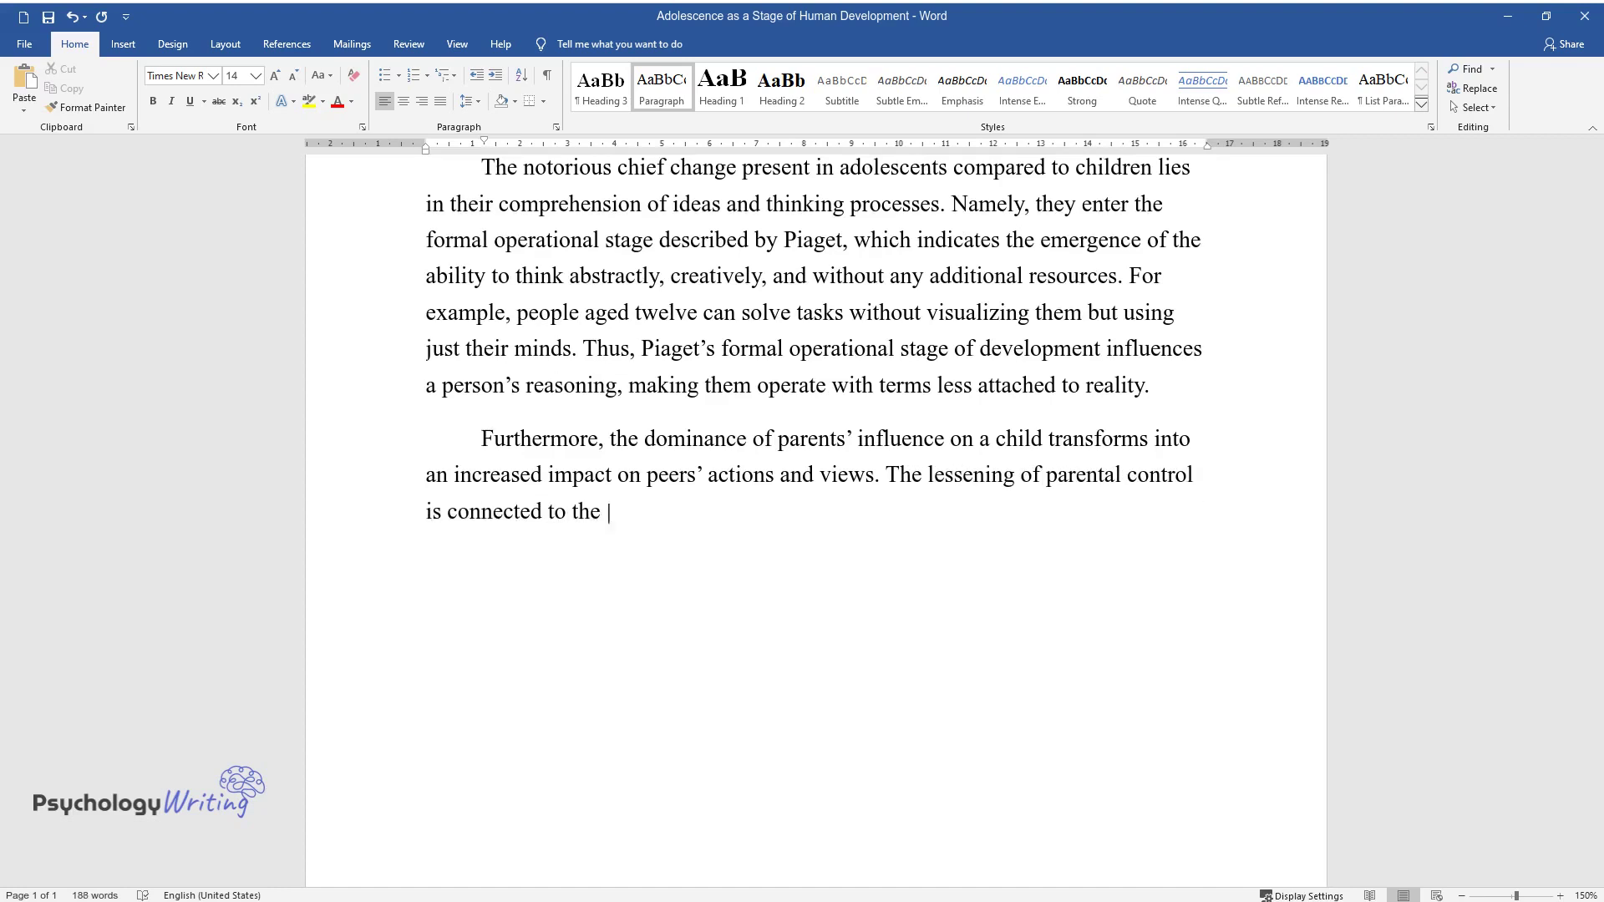
pyautogui.write('formation of independent thinking ')
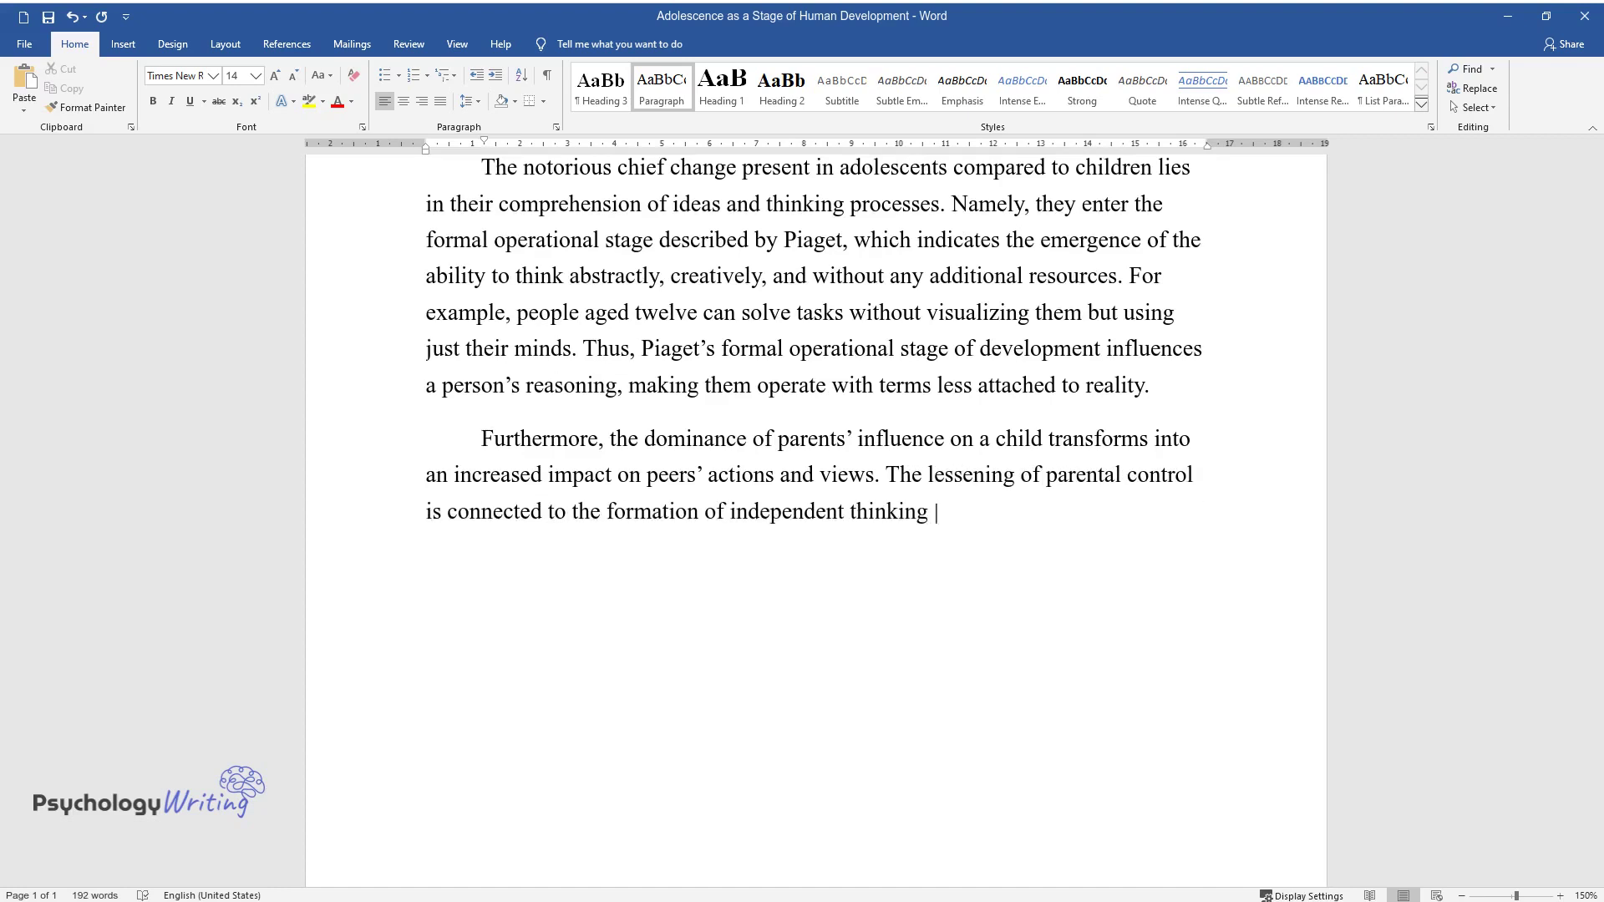
pyautogui.write('in adolescents. The complete loss')
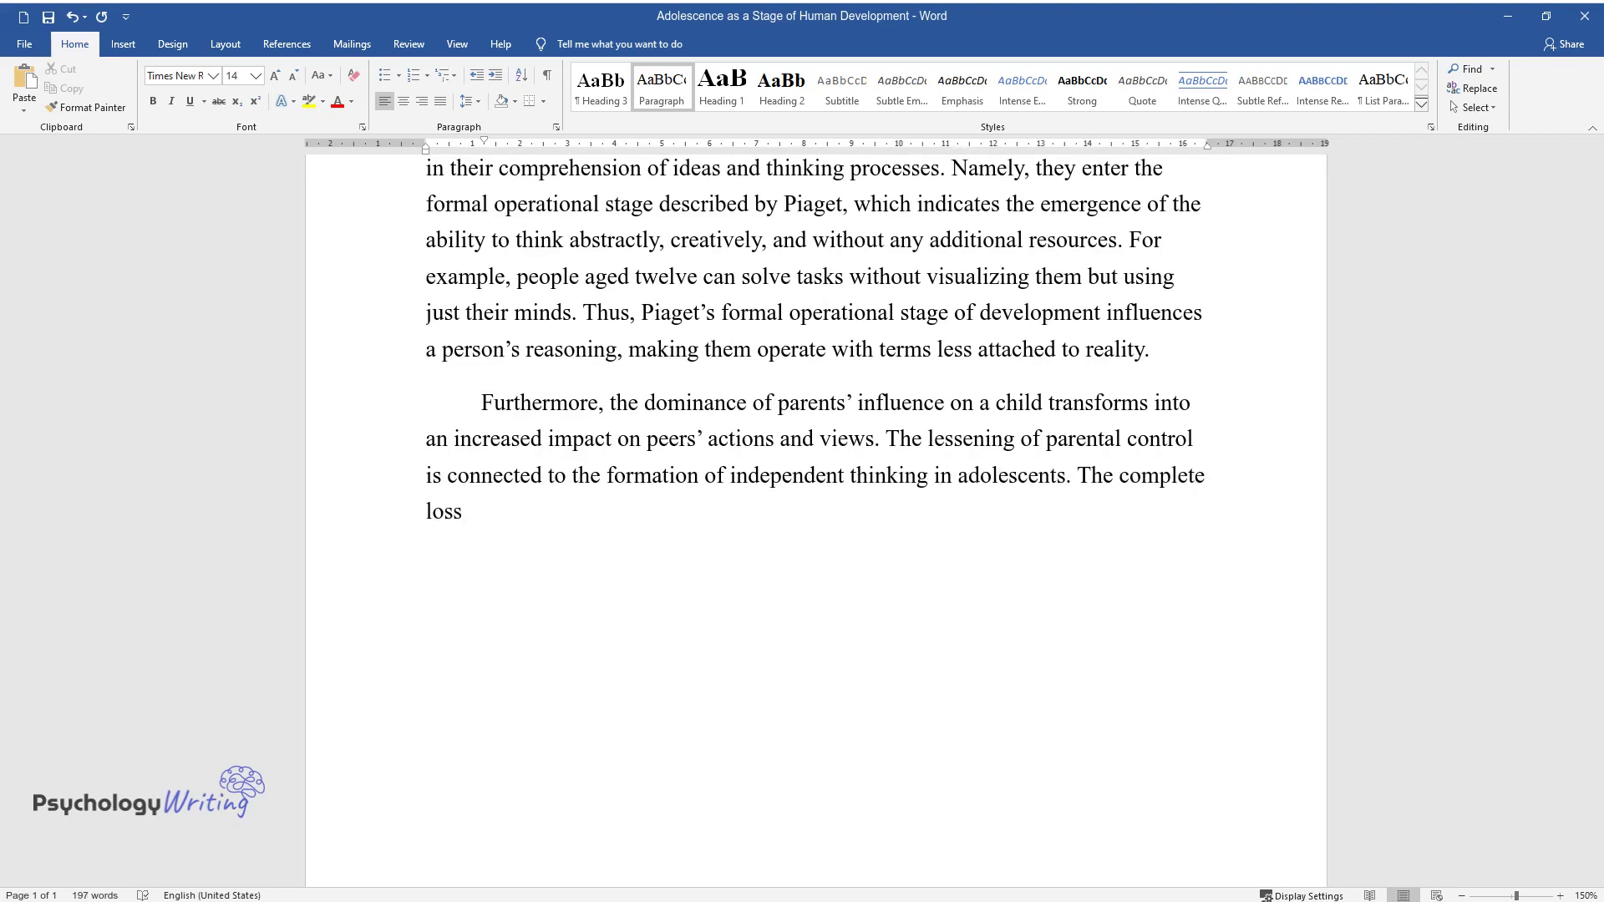
pyautogui.write(' of reliance on parents may lead a')
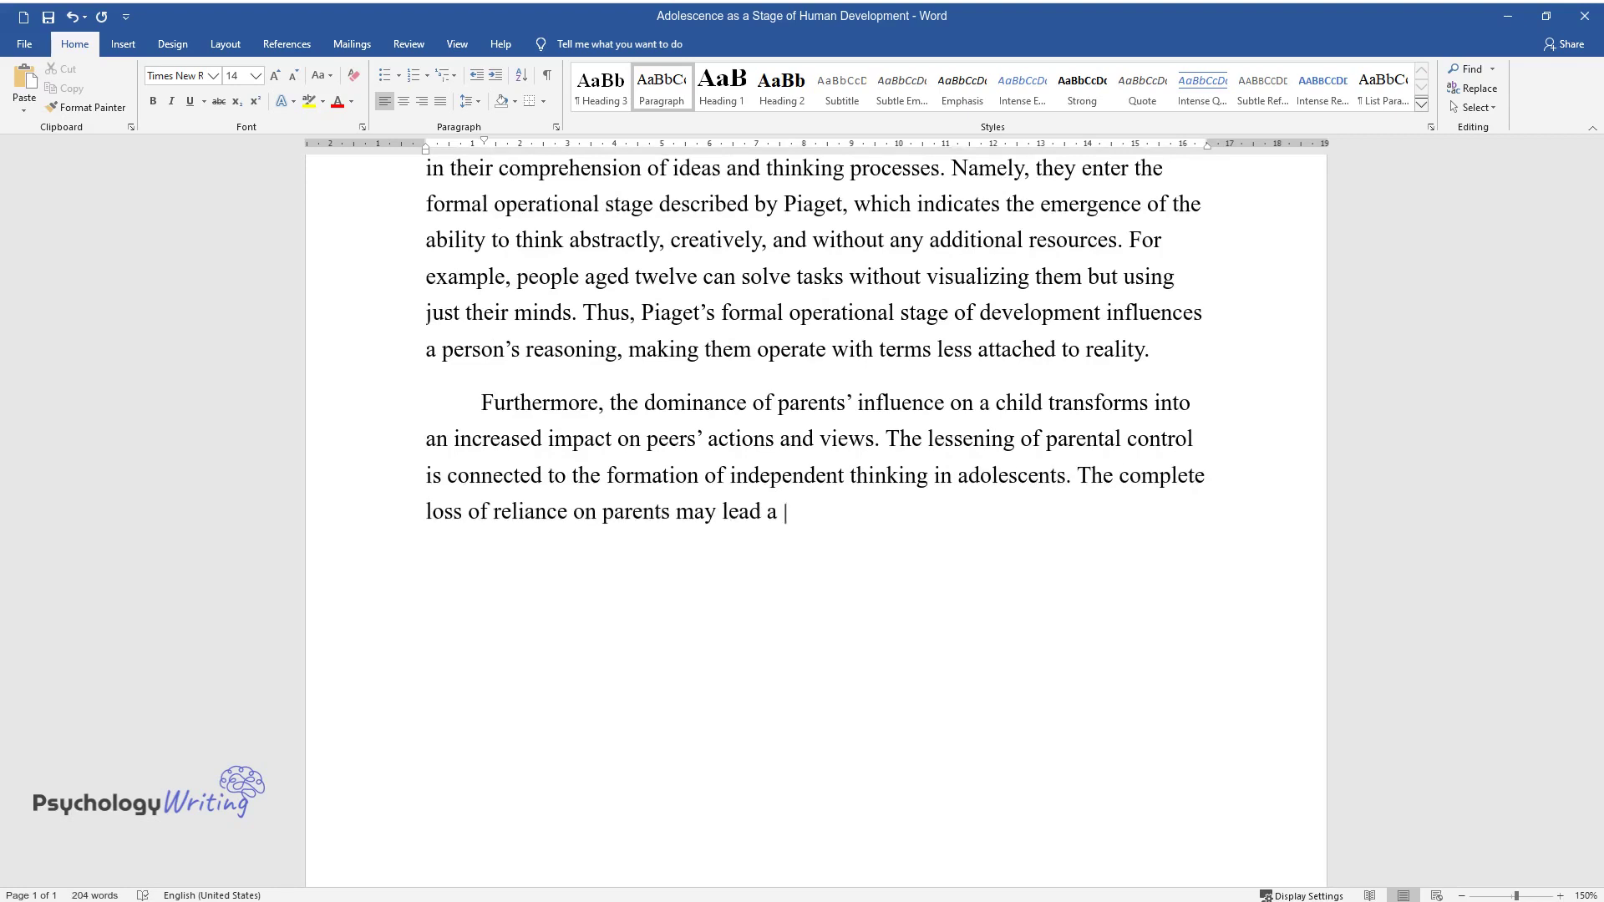
pyautogui.write('minor to be dominated by stranger')
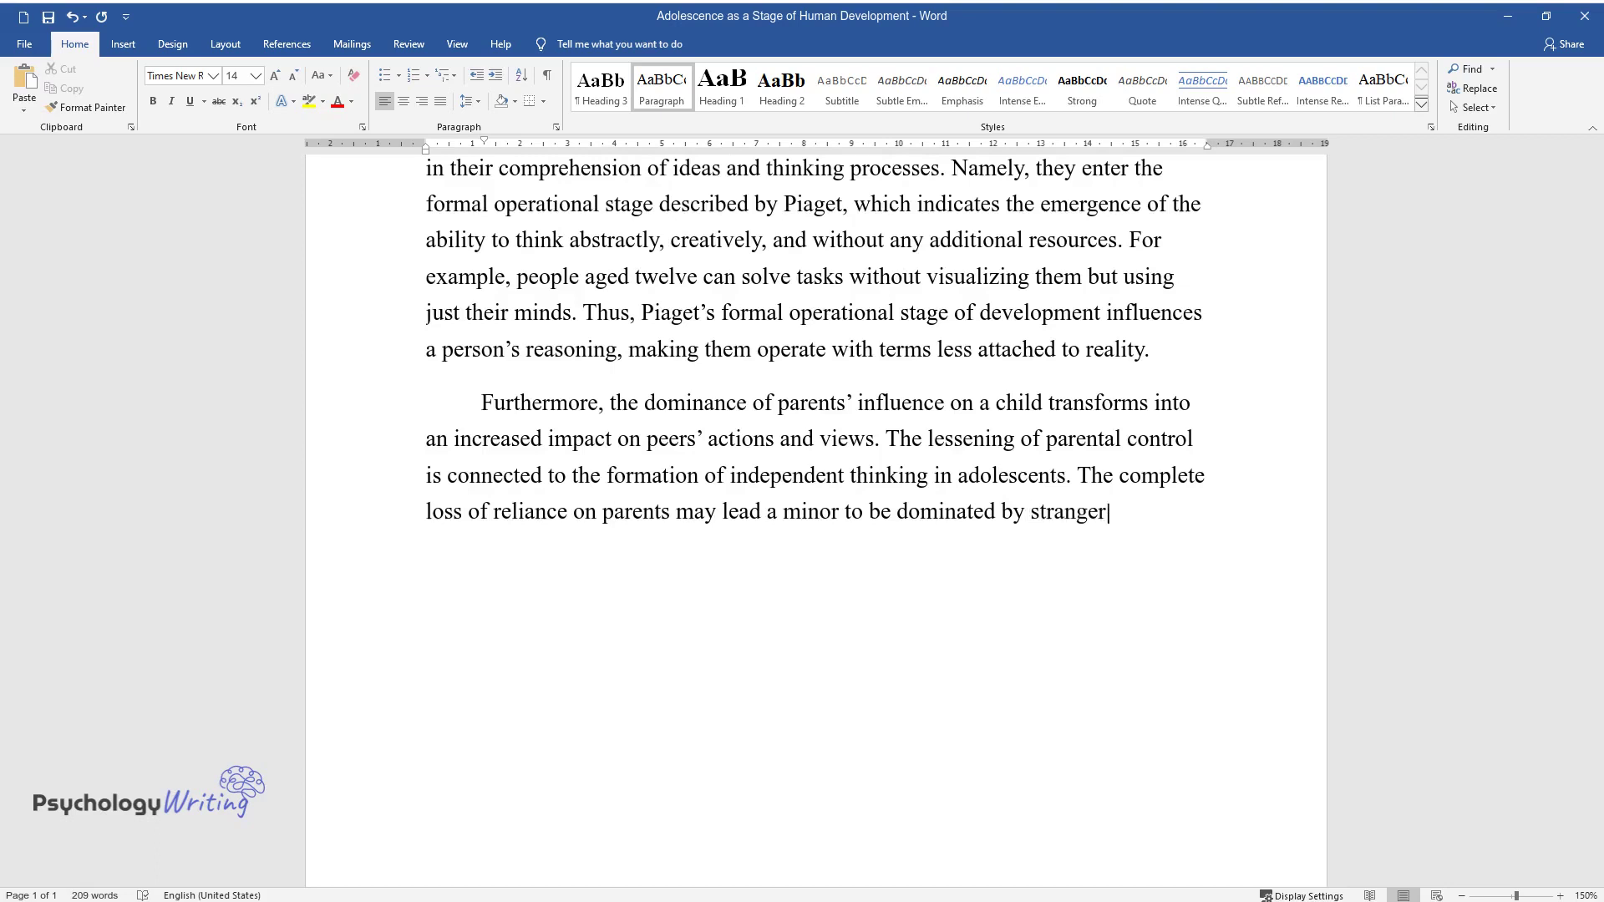
pyautogui.write('s who have harmful intenti')
pyautogui.write('ons. Cons')
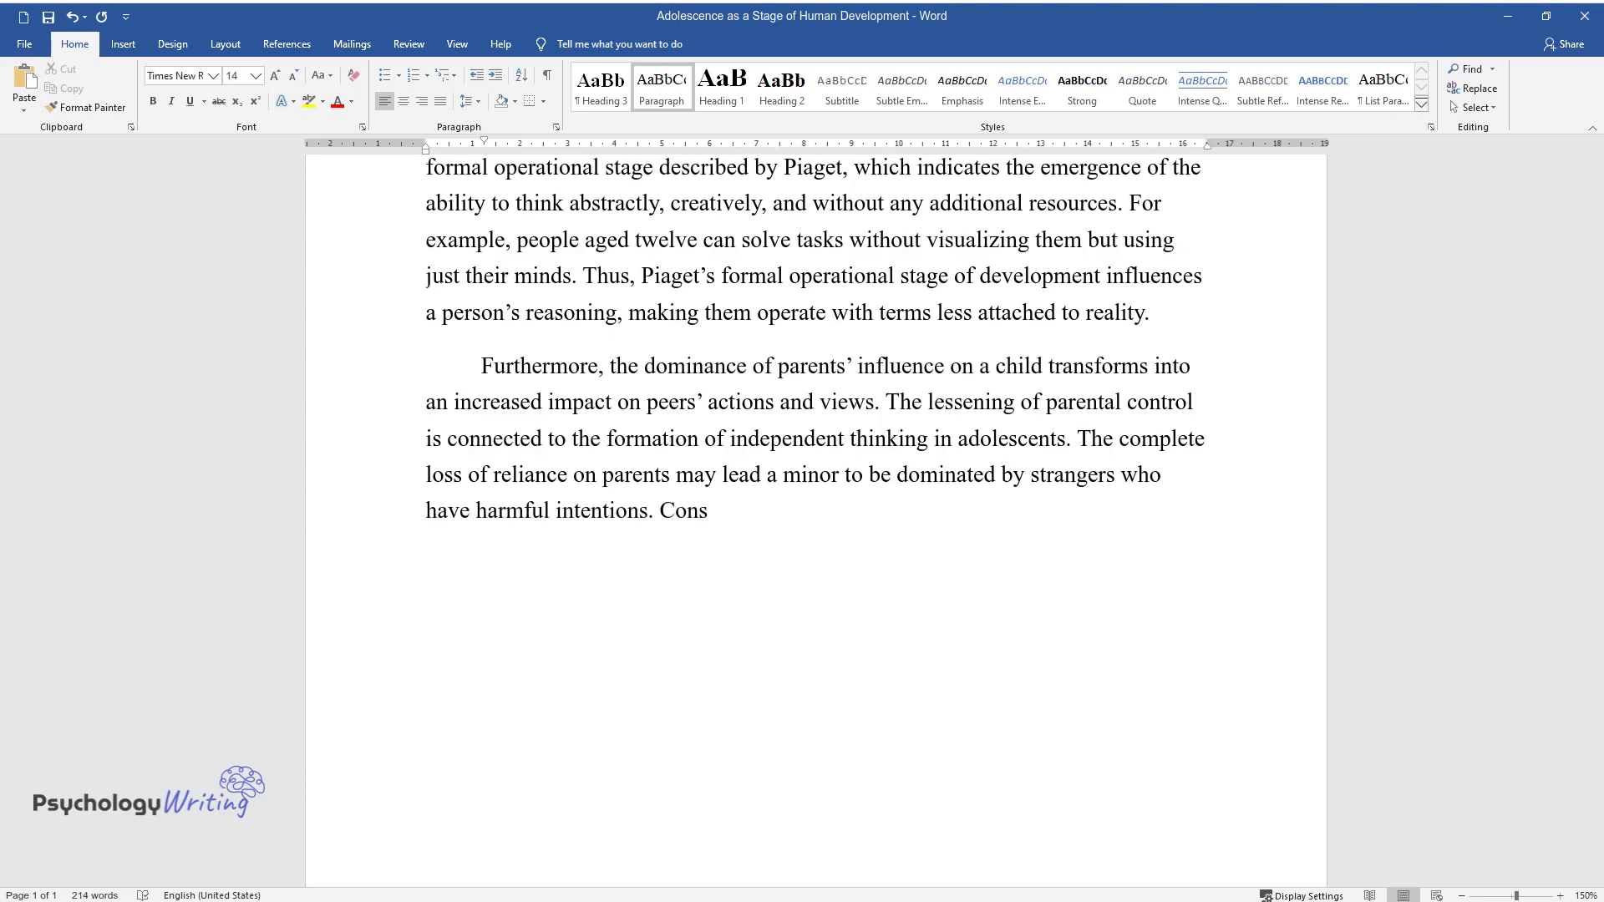
pyautogui.write('equently, an individualmay conce')
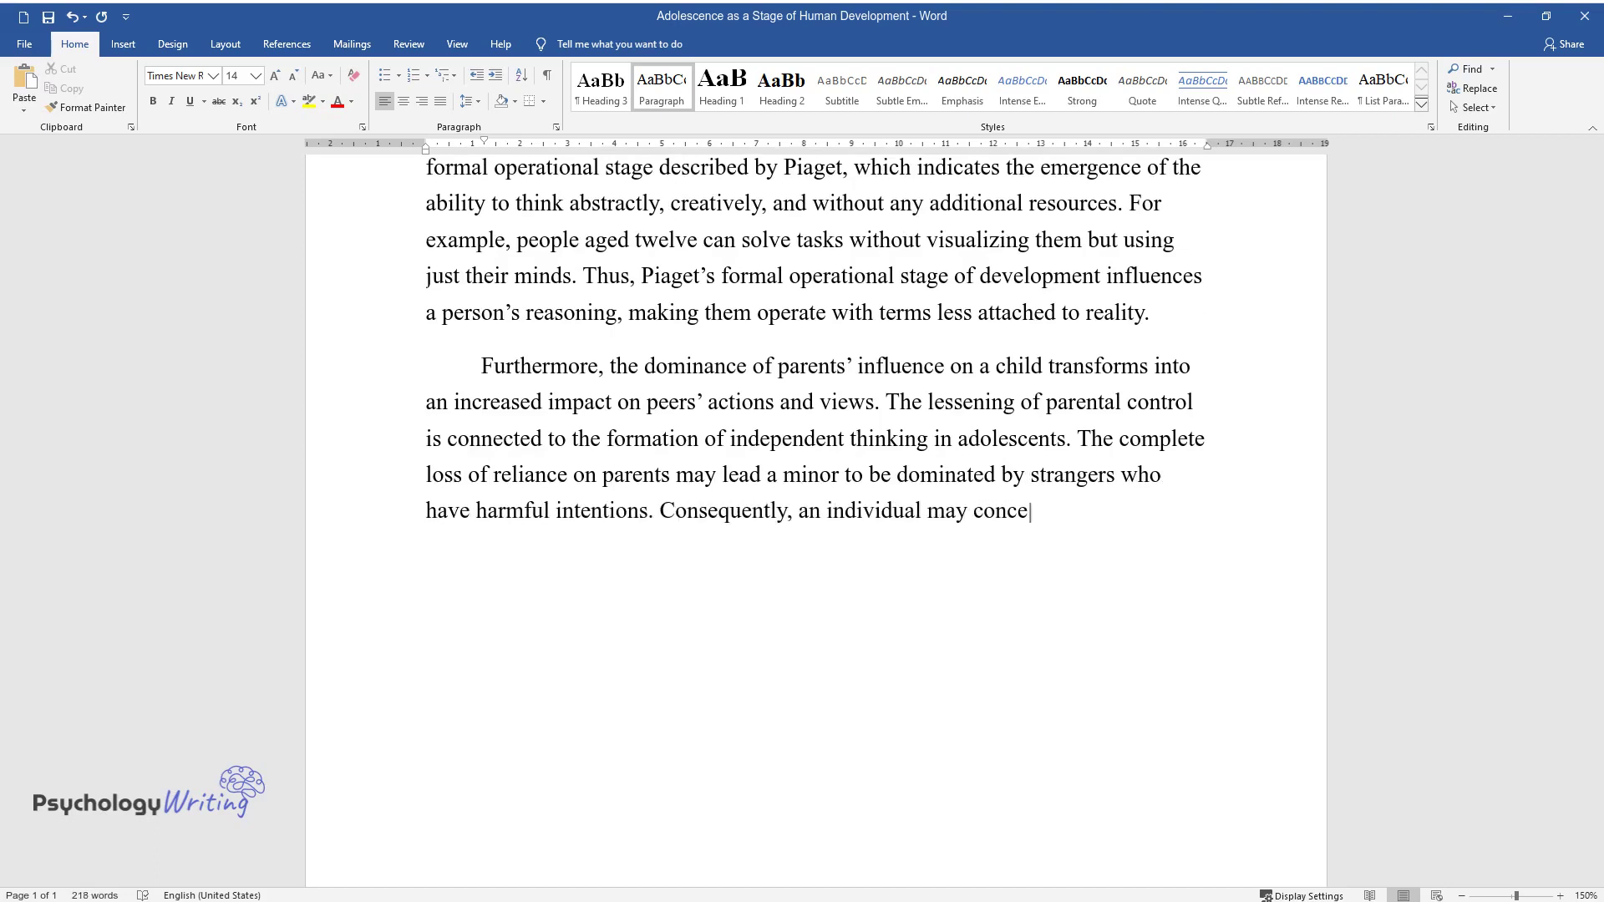
pyautogui.write('de to a toxic environment or becom')
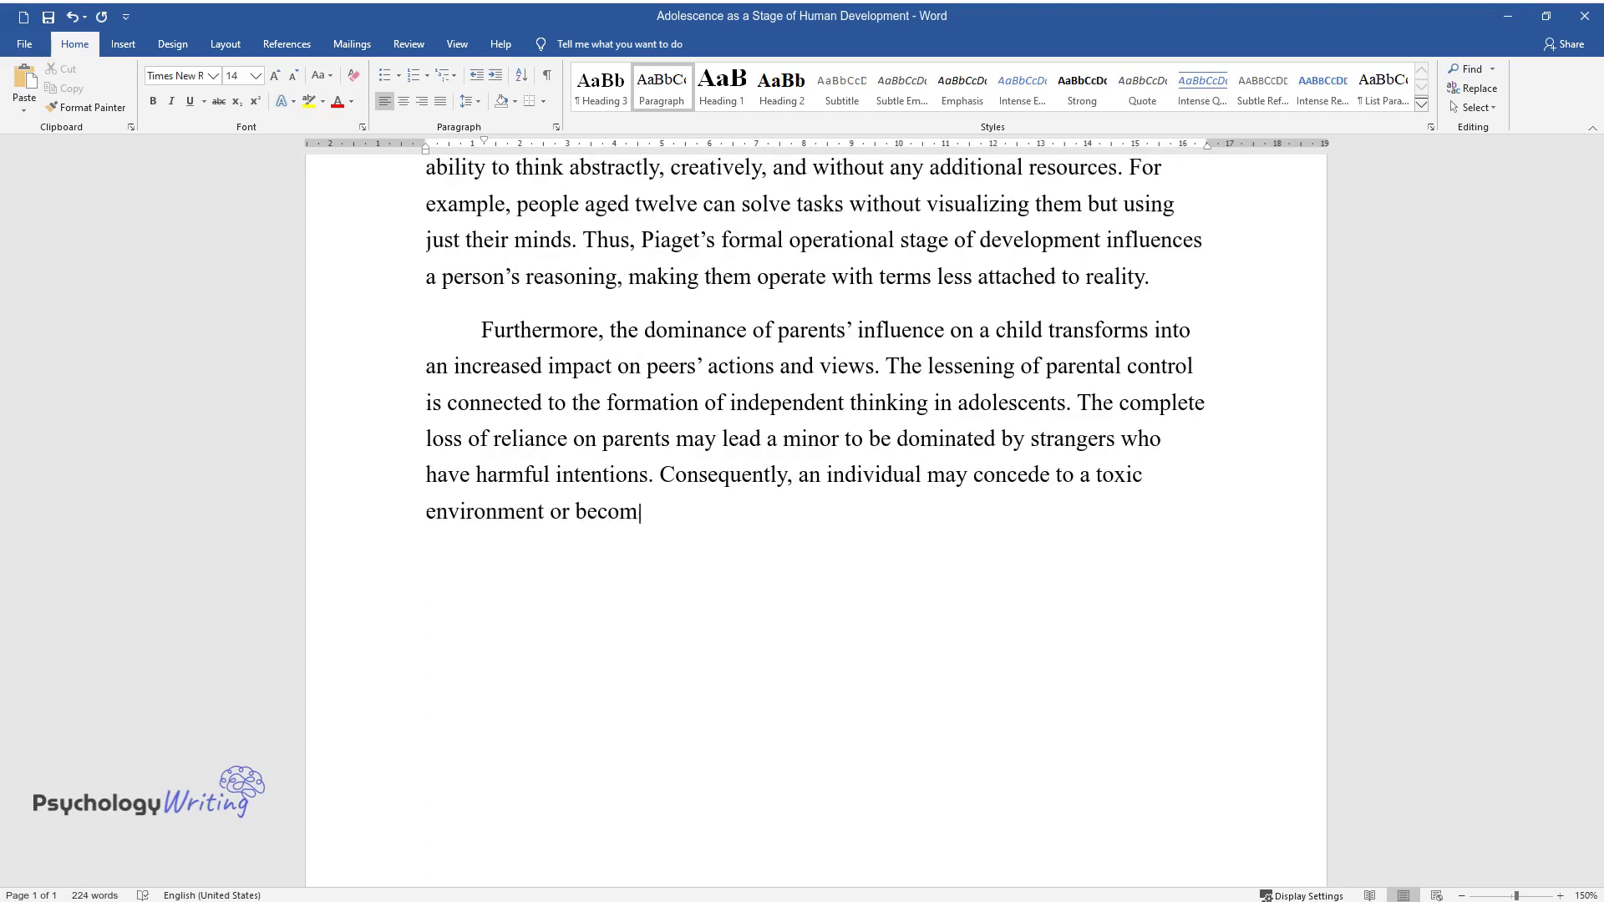
pyautogui.write('uble, such as add')
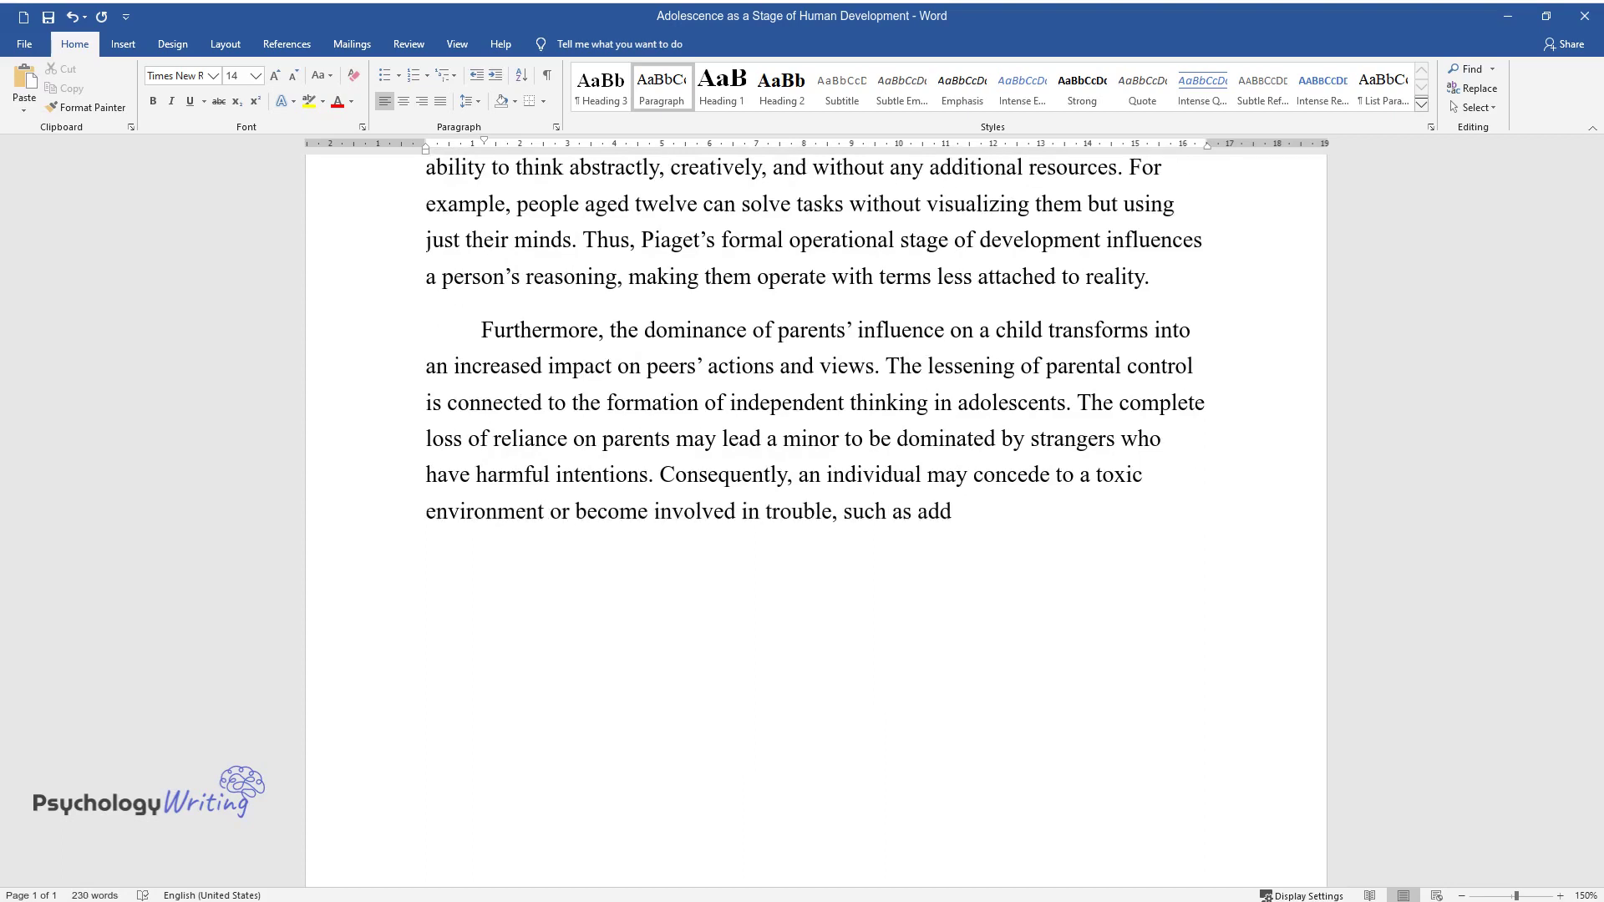
pyautogui.write('iction.')
# End the parental-to-peer influence paragraph at '…such as addiction.' and start a new paragraph.
pyautogui.press('Return')
pyautogui.write('T')
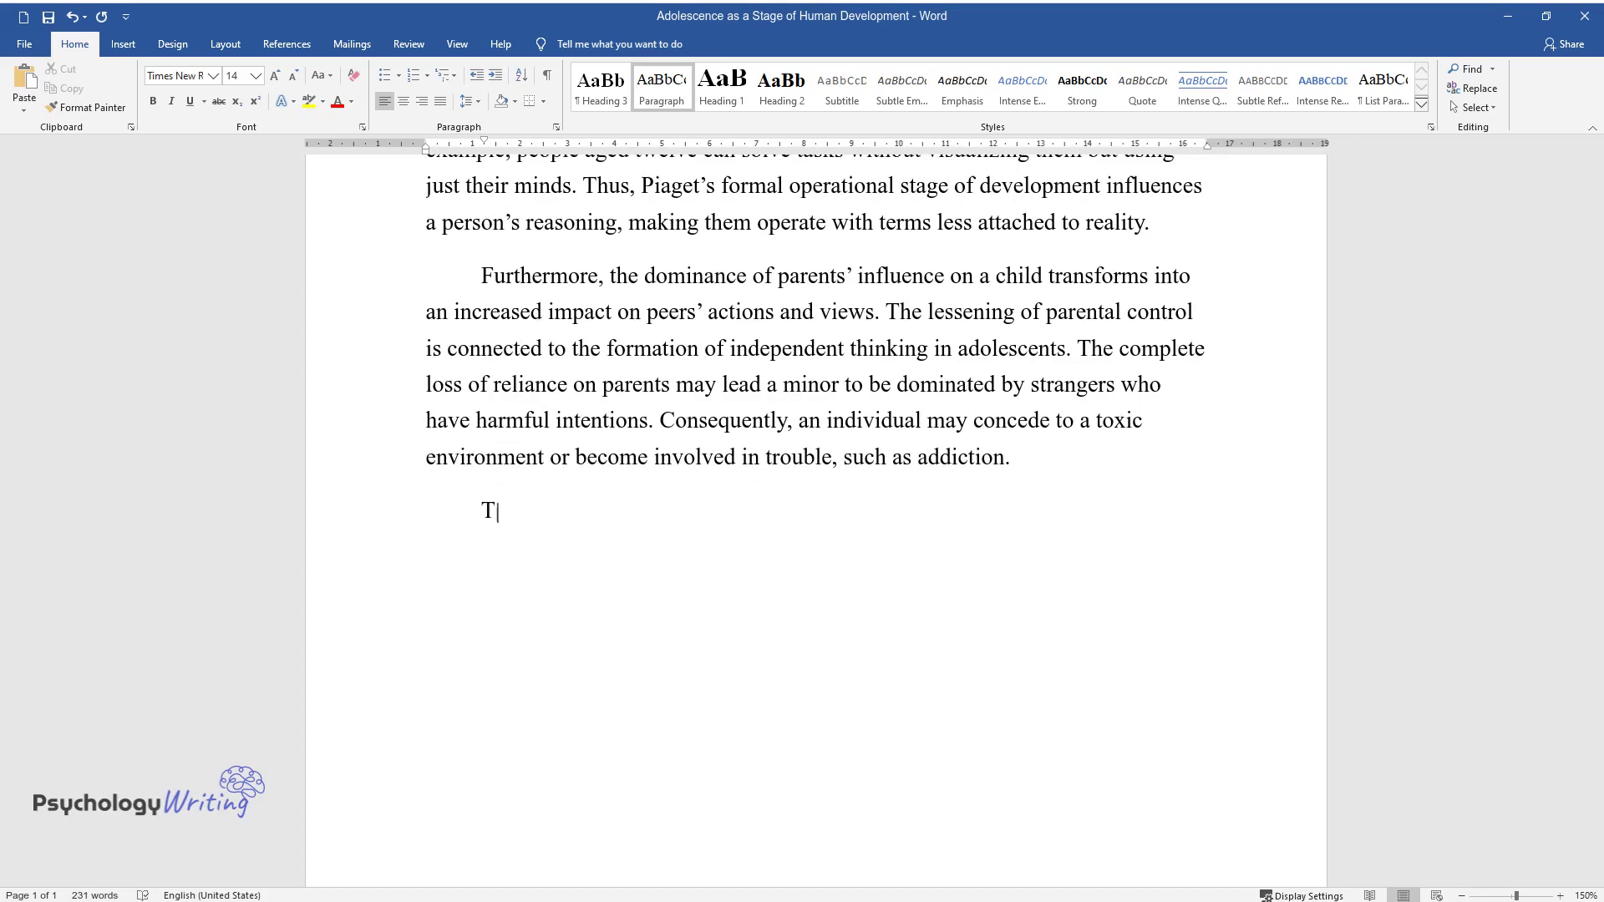
pyautogui.write('hus, moderate interference of paren')
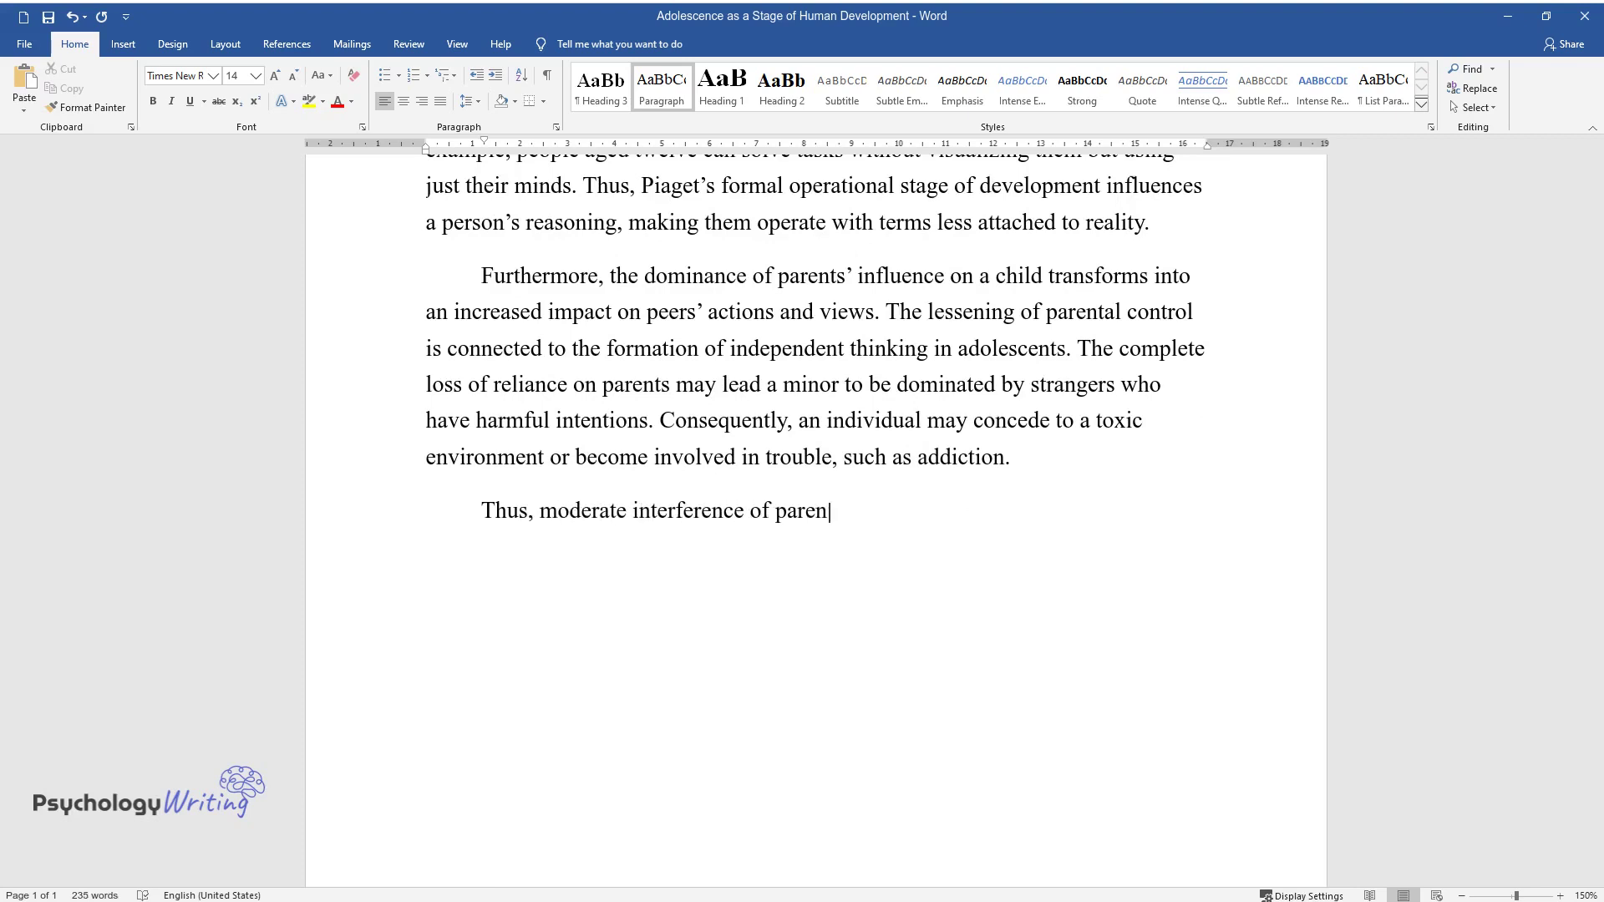
pyautogui.write('e beneficial for a person')
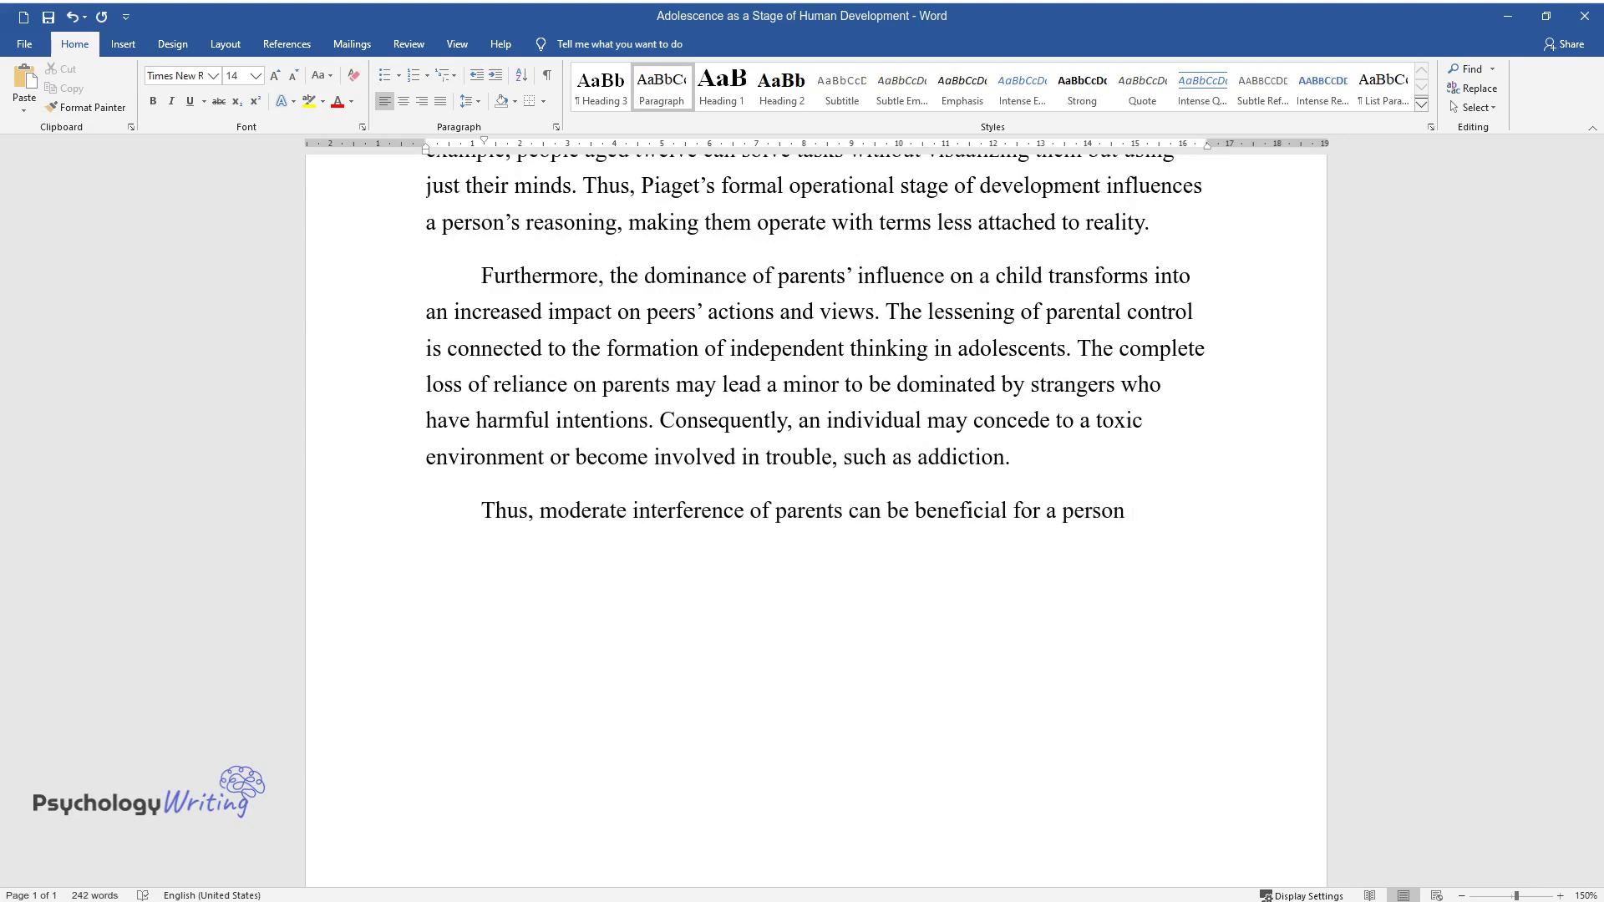
pyautogui.write(' since they could be supportive and ')
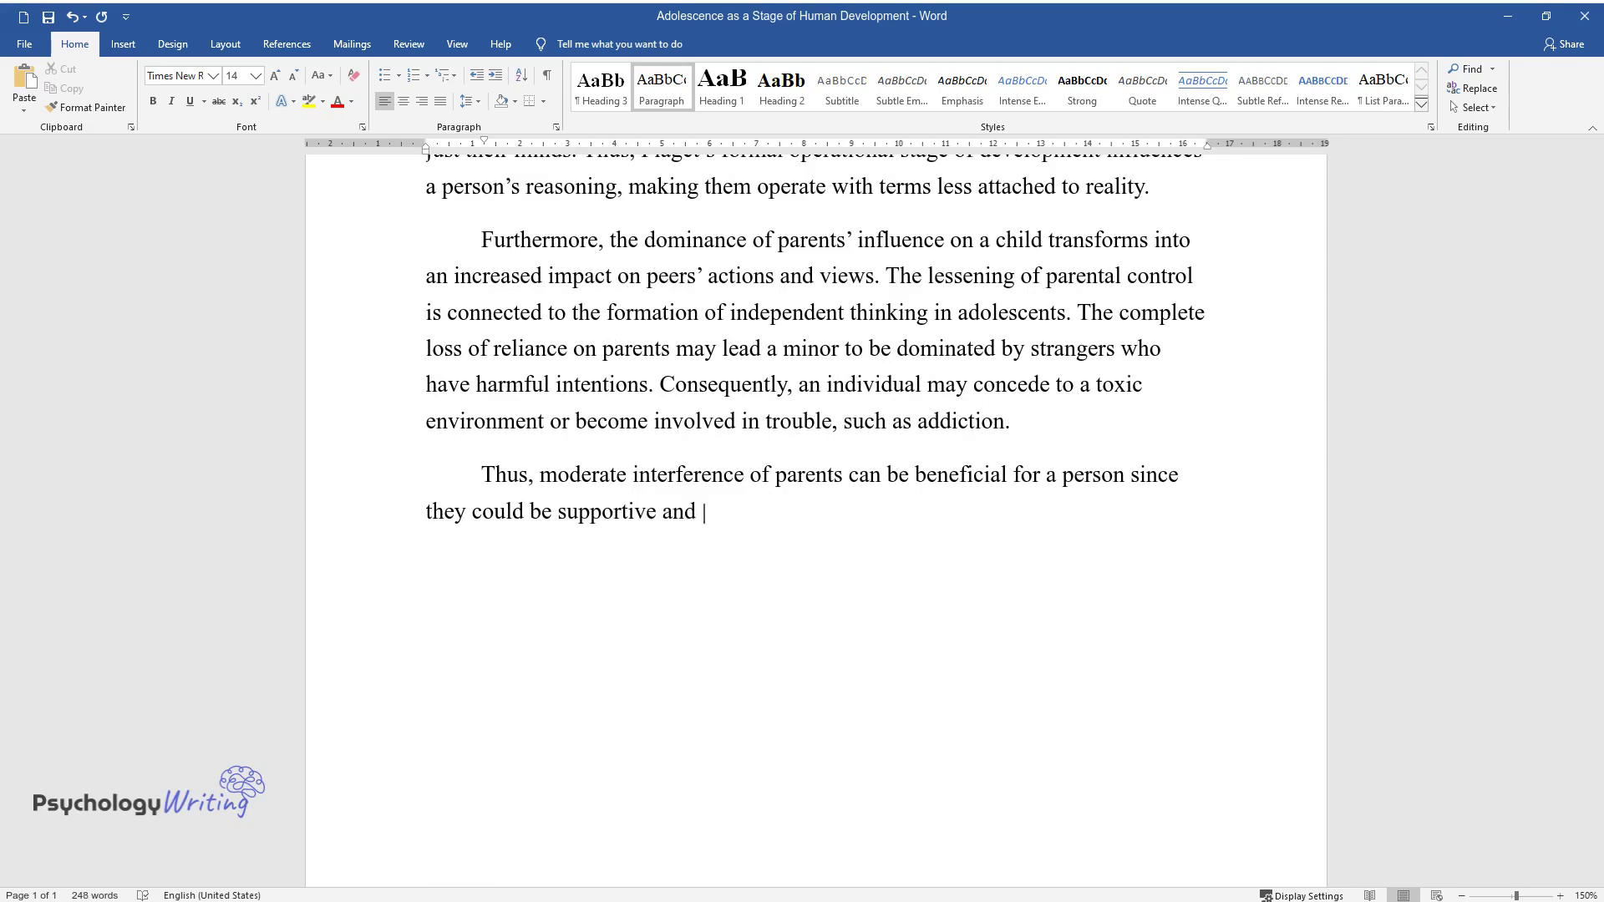
pyautogui.write('advisive in adverse situations. In')
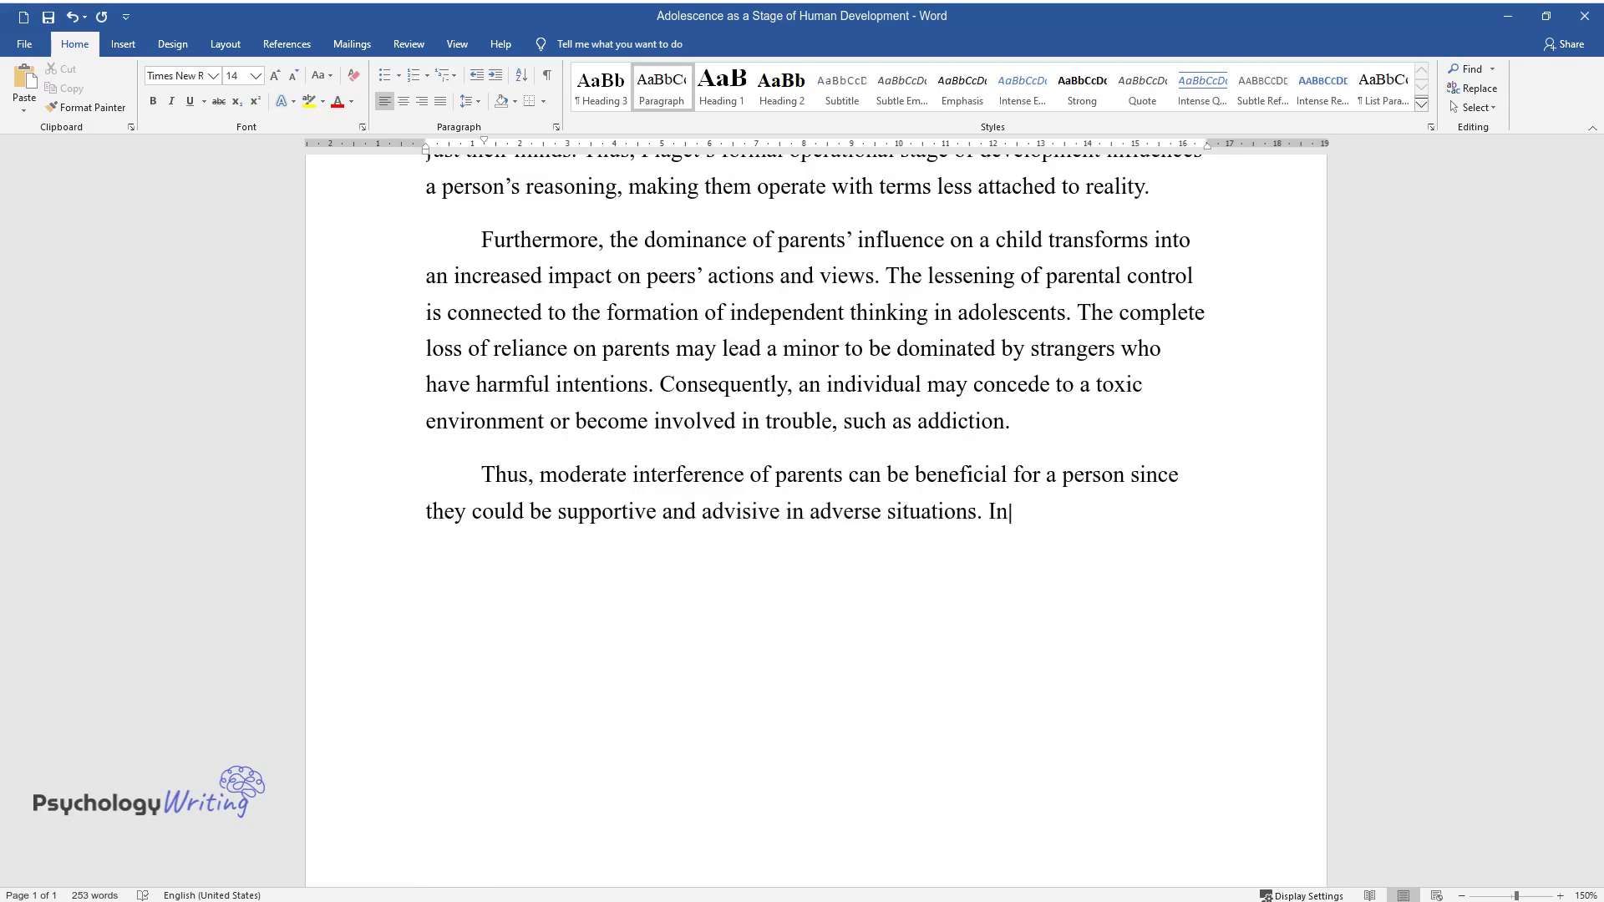
pyautogui.write(' turn, peers receive more power of')
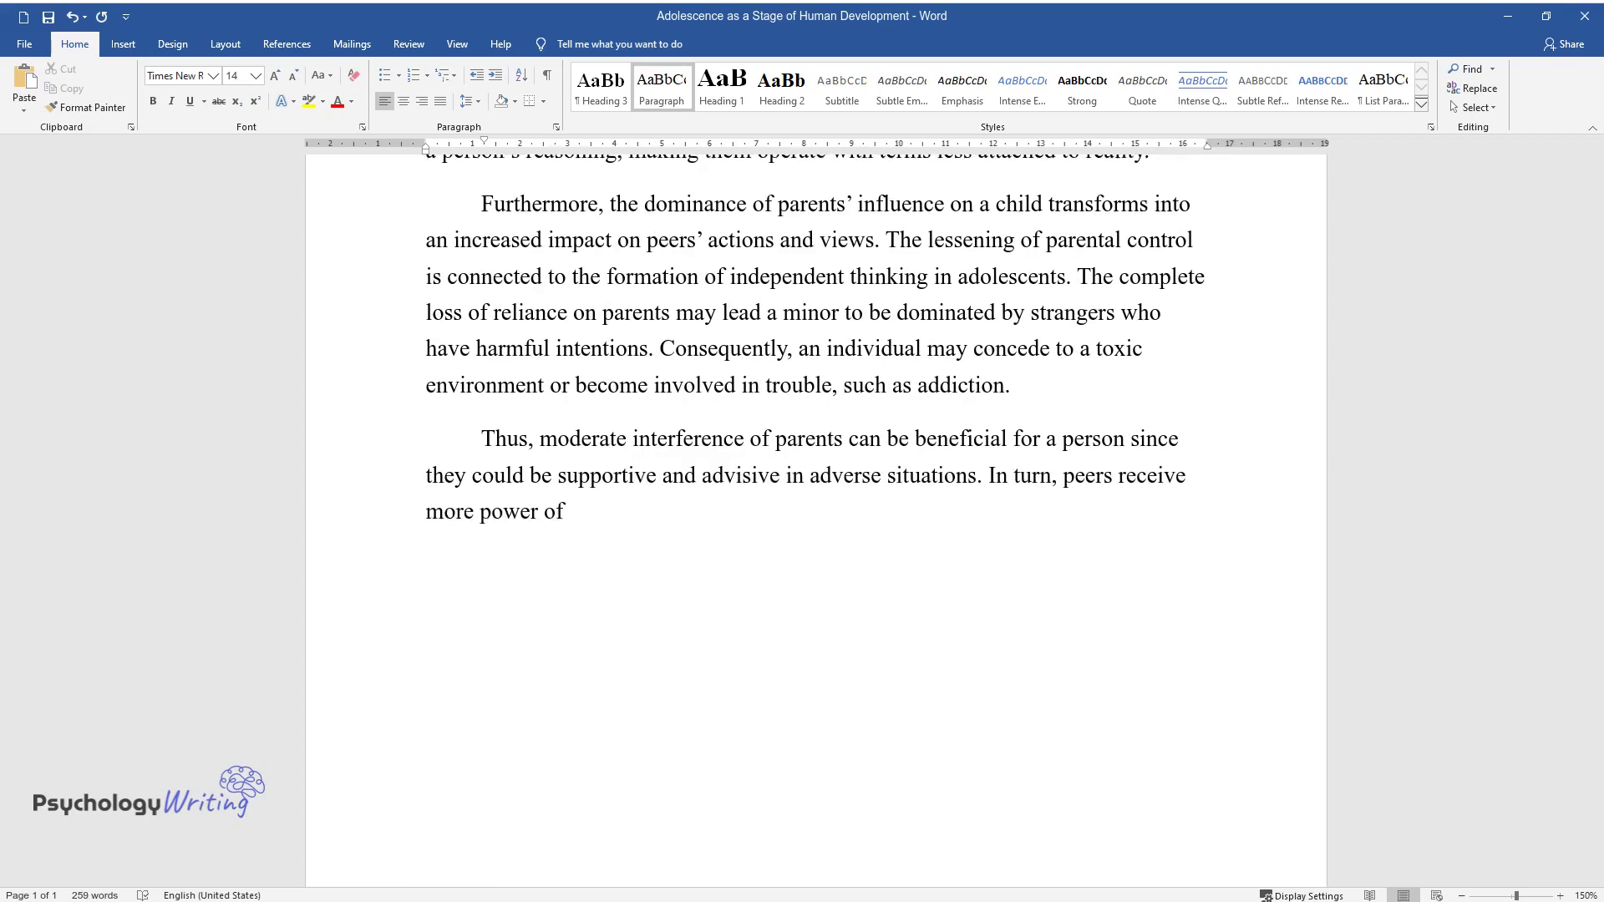
pyautogui.write(' influence because individuals inte')
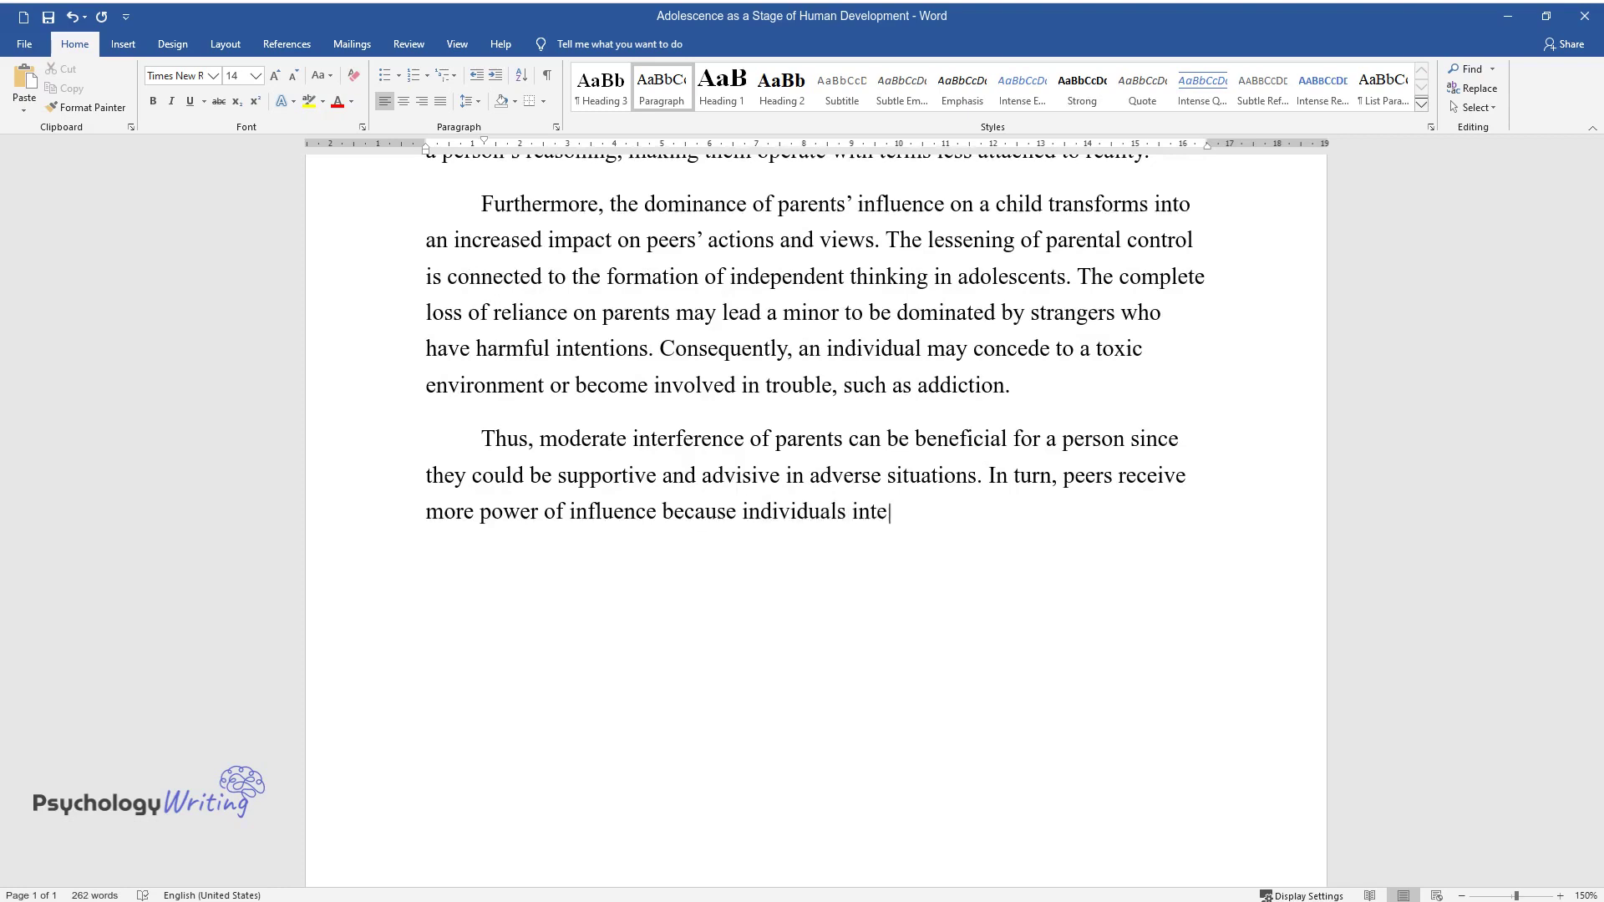
pyautogui.write('ract with them more oftenand see t')
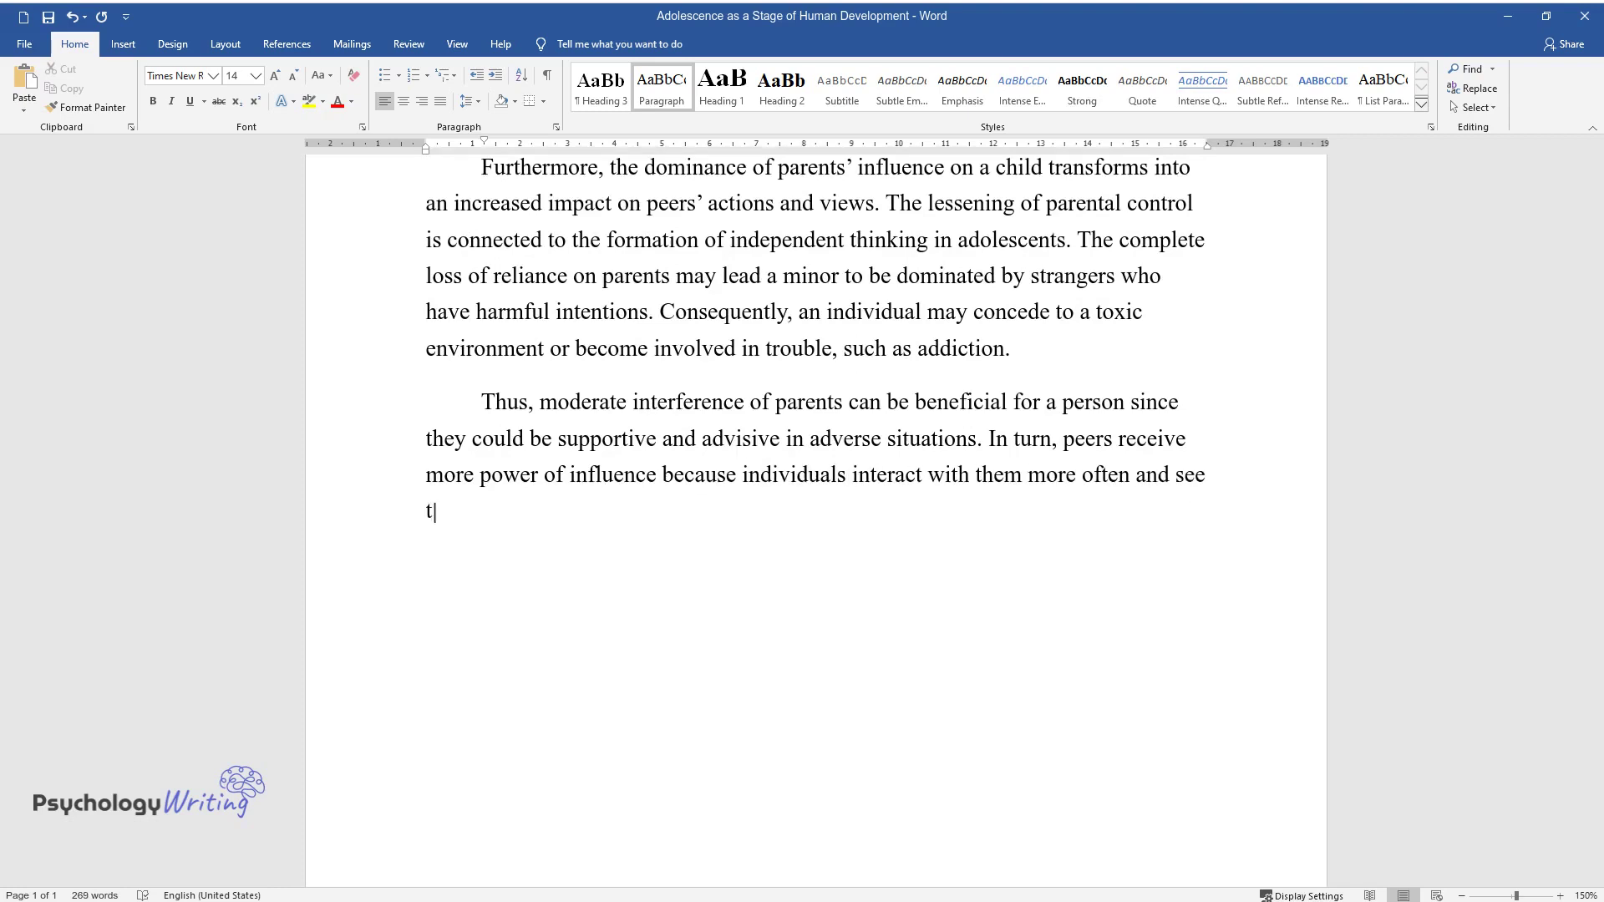
pyautogui.write('ue society representative')
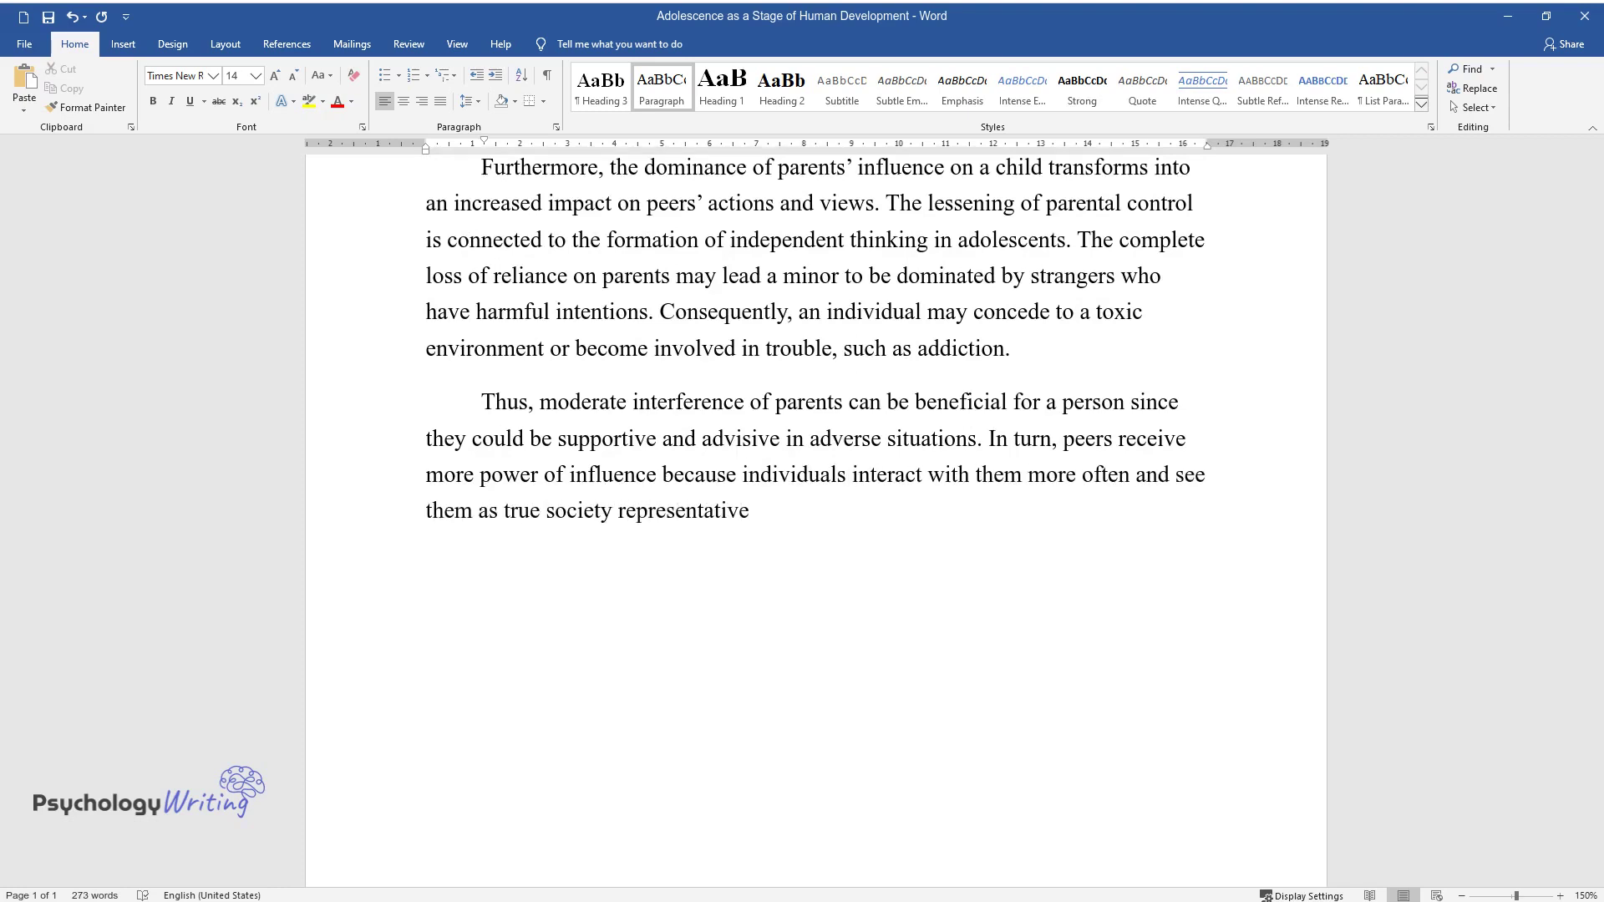
pyautogui.write('s. On one side, a child might devel')
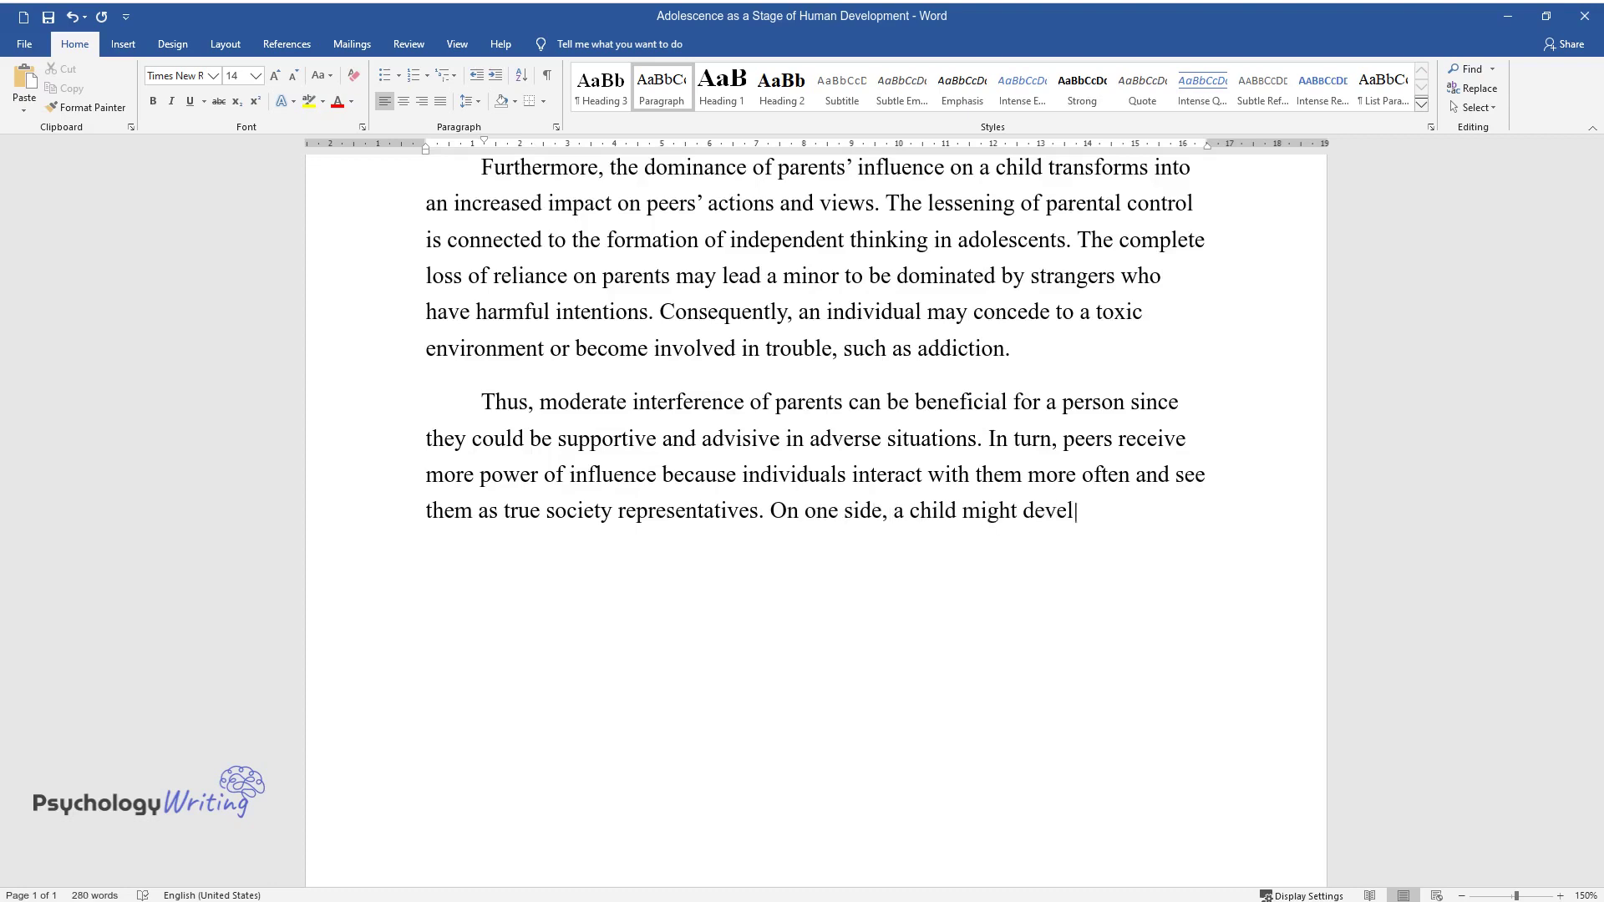
pyautogui.write('op a misceptio')
pyautogui.write('l people')
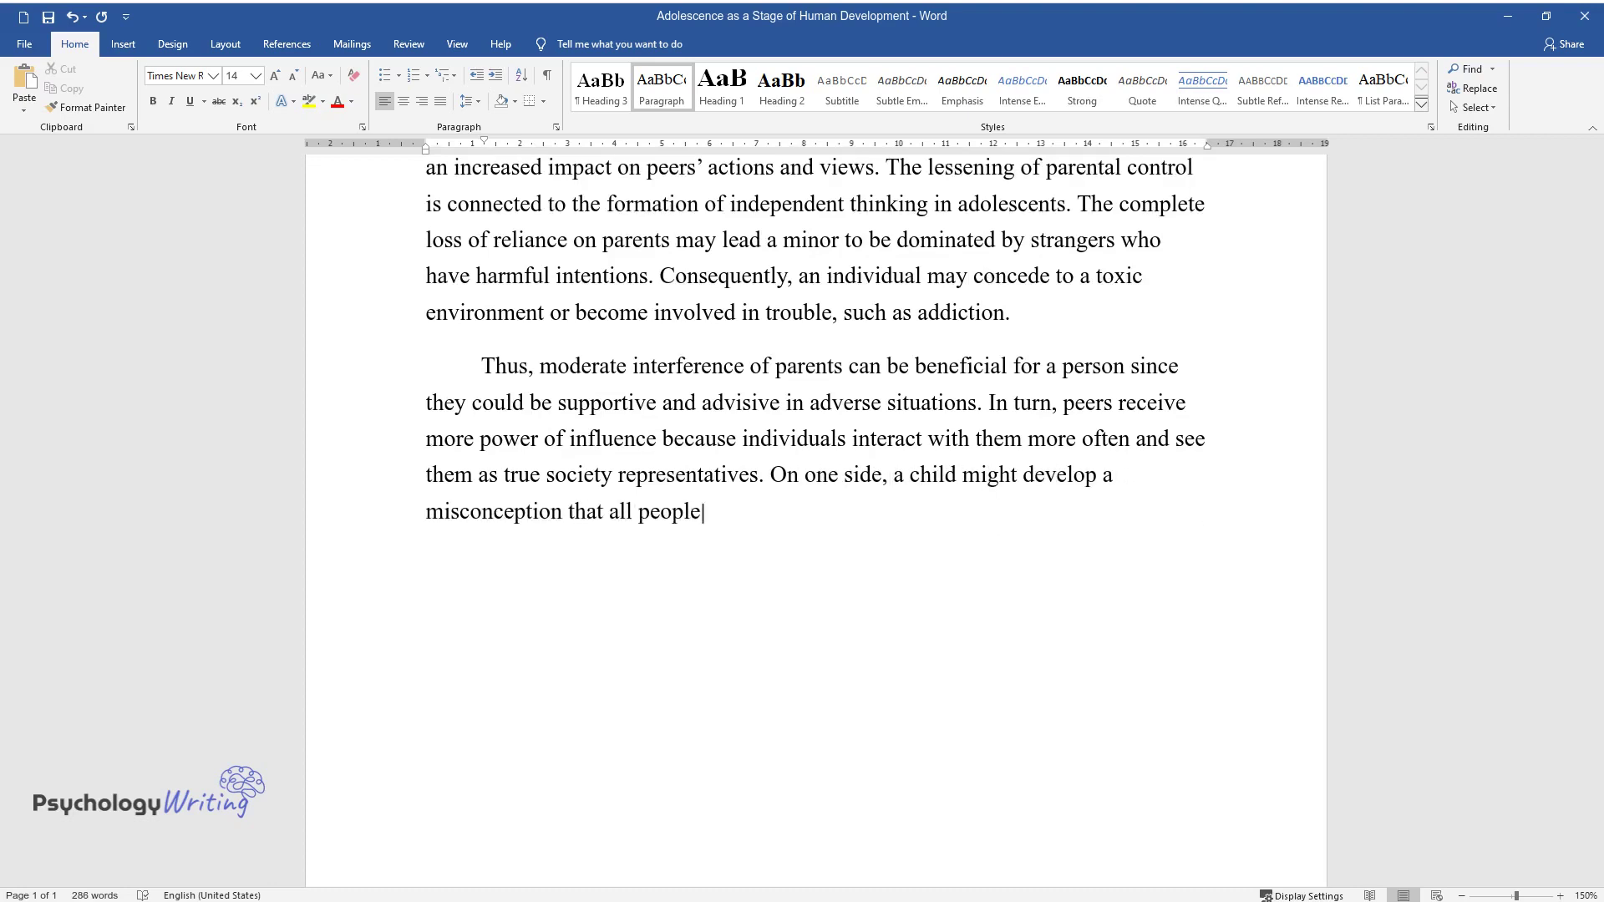
pyautogui.write(' are like their peers, which is vi')
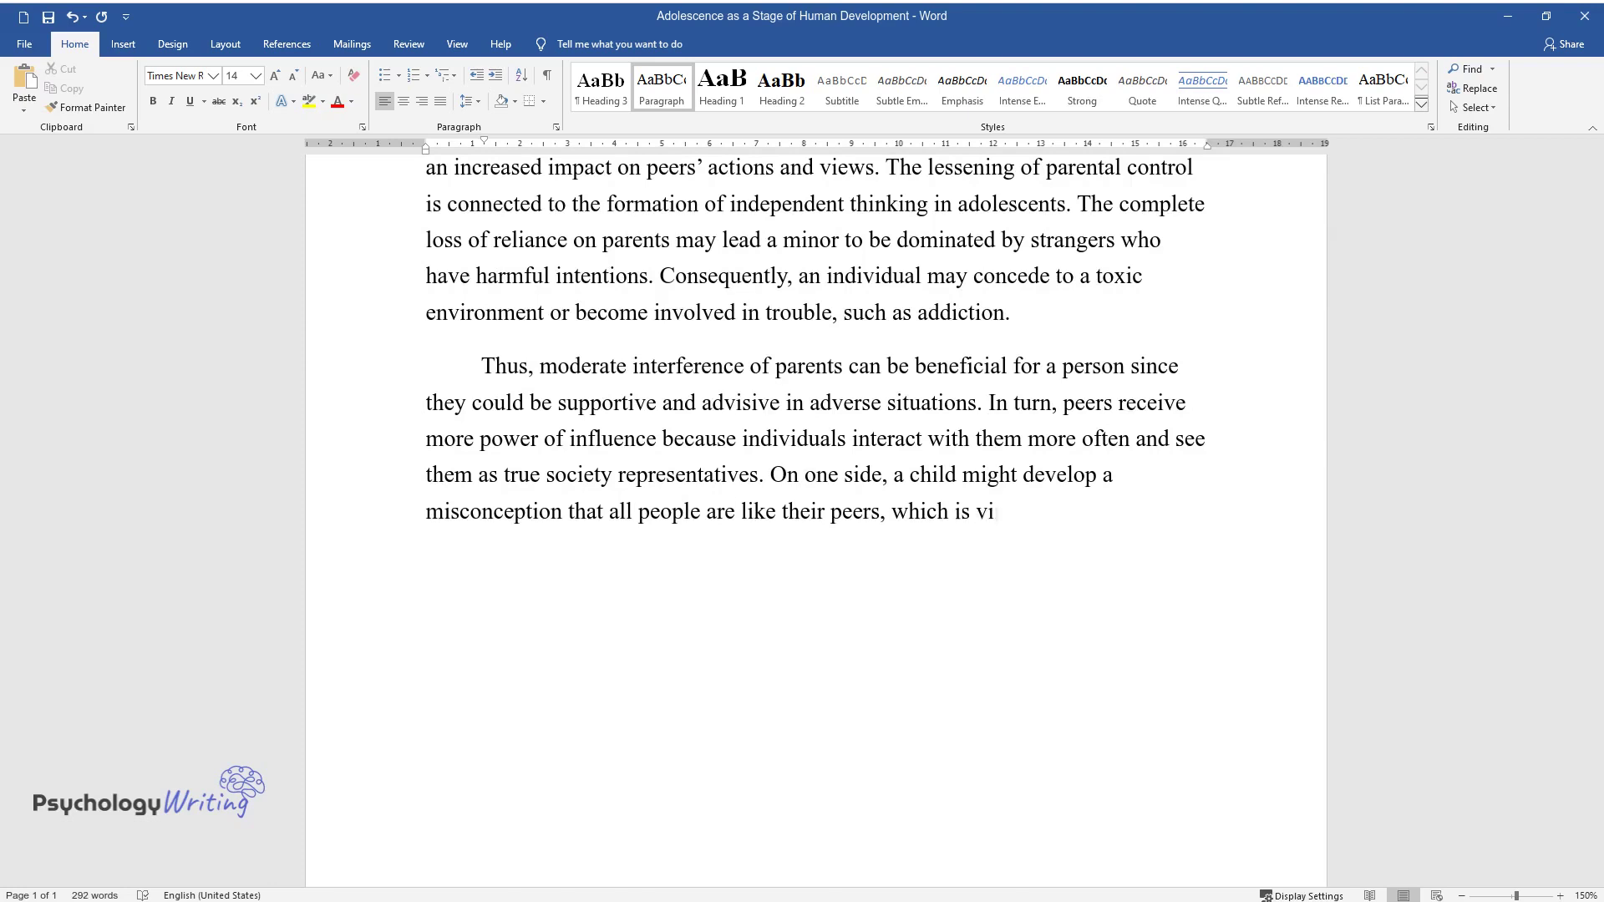
pyautogui.write('rtually not so. That')
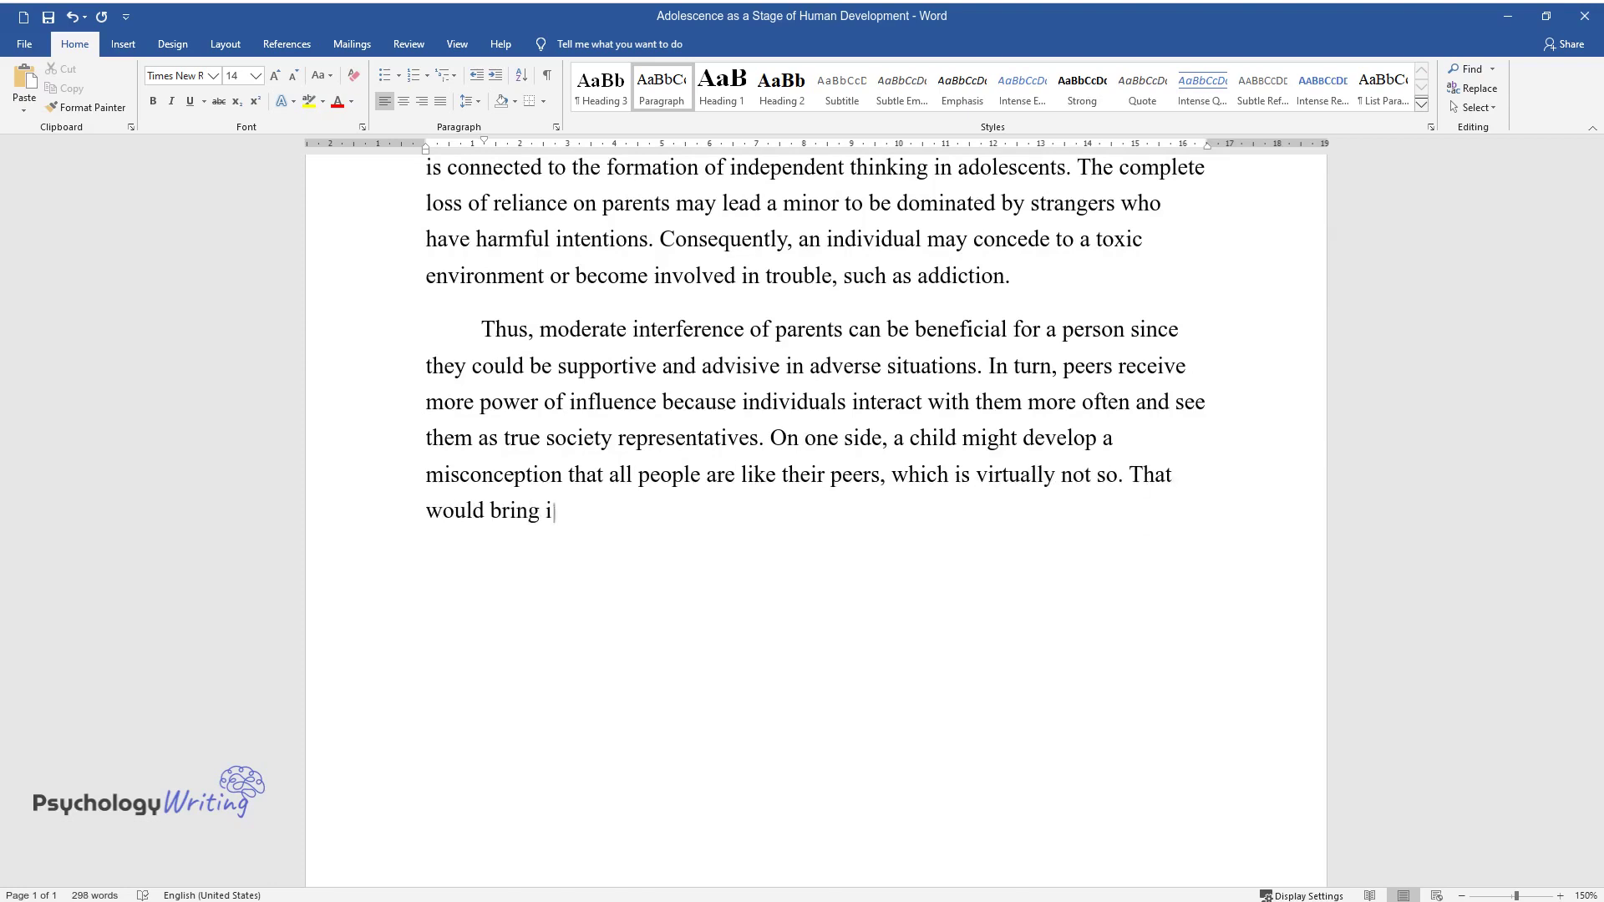
pyautogui.write(' would bring issues when a person tries to communi')
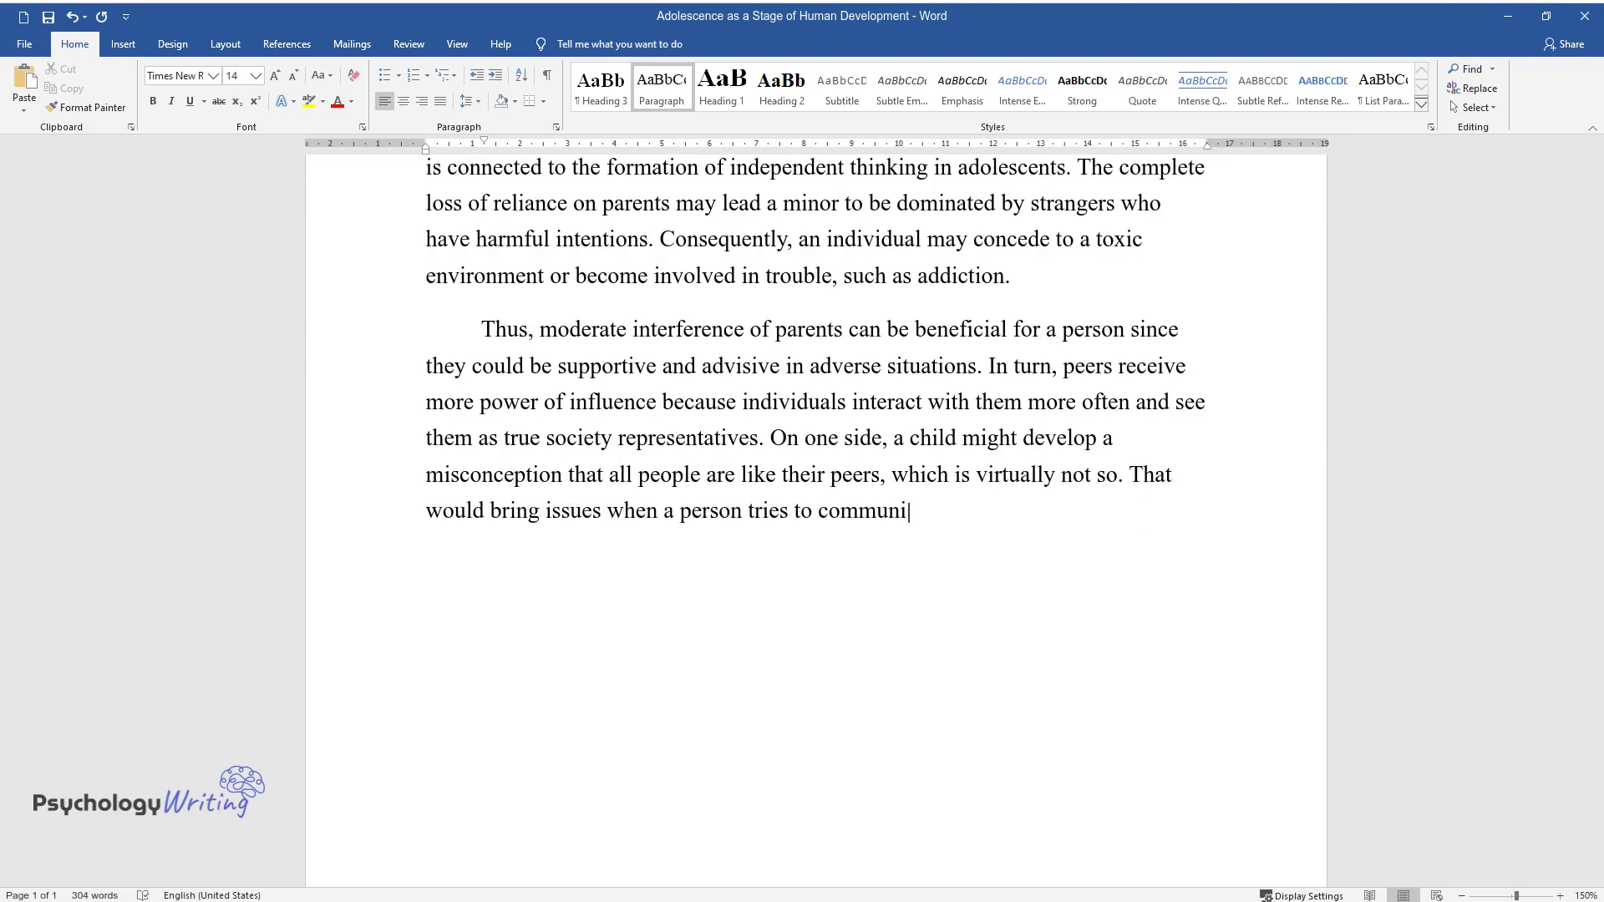
pyautogui.write('cate with people from other areas')
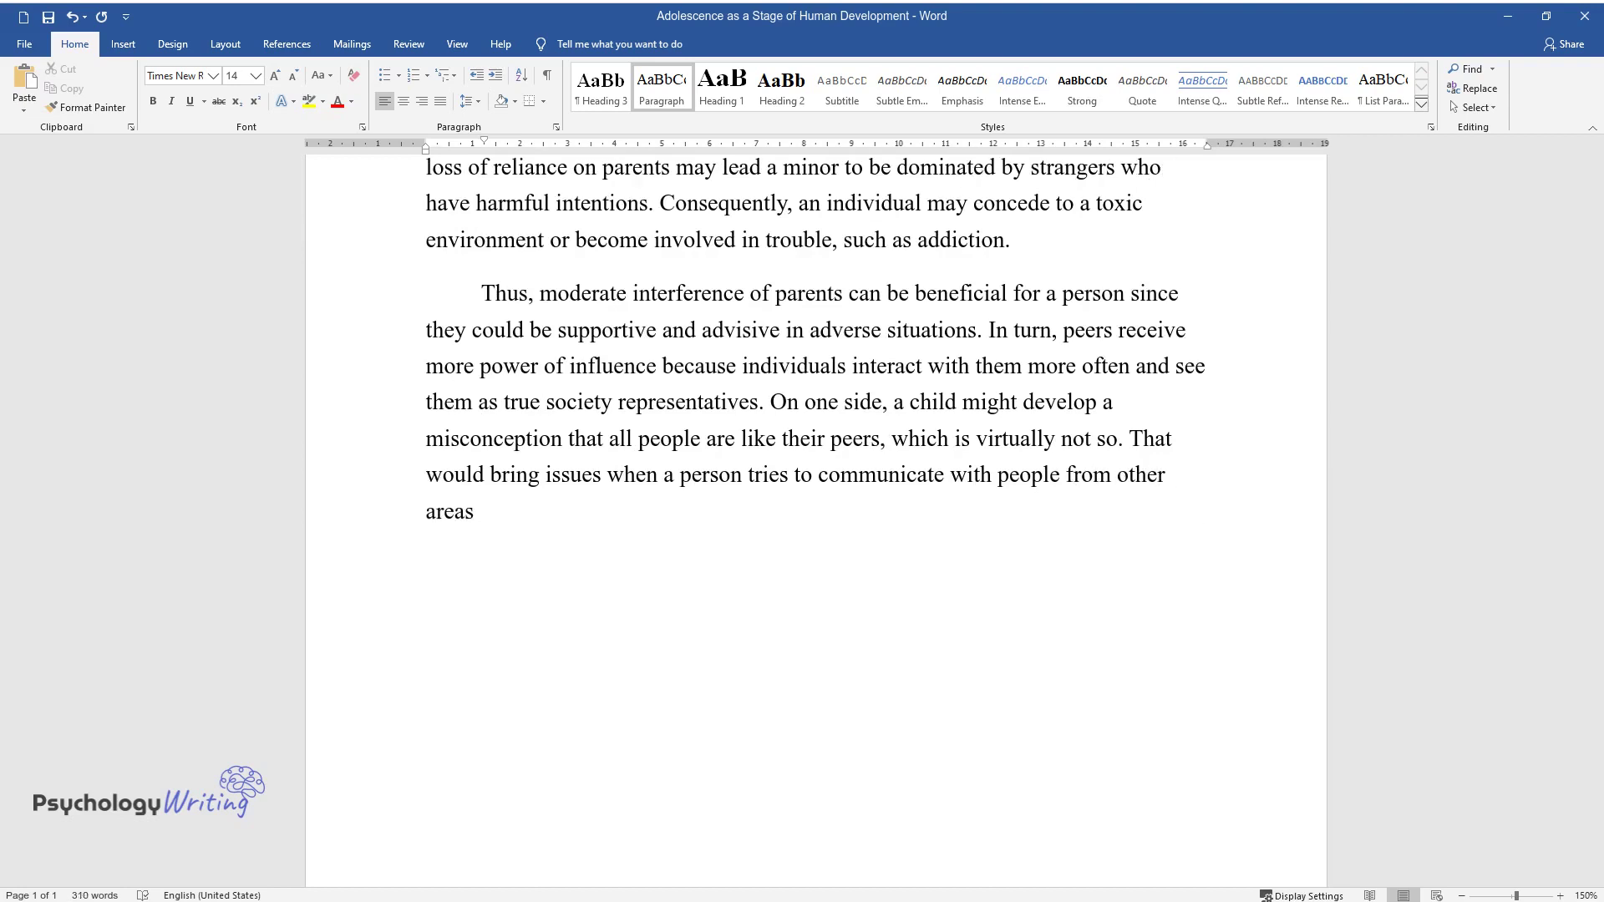
pyautogui.write(' or social strata. On theother side')
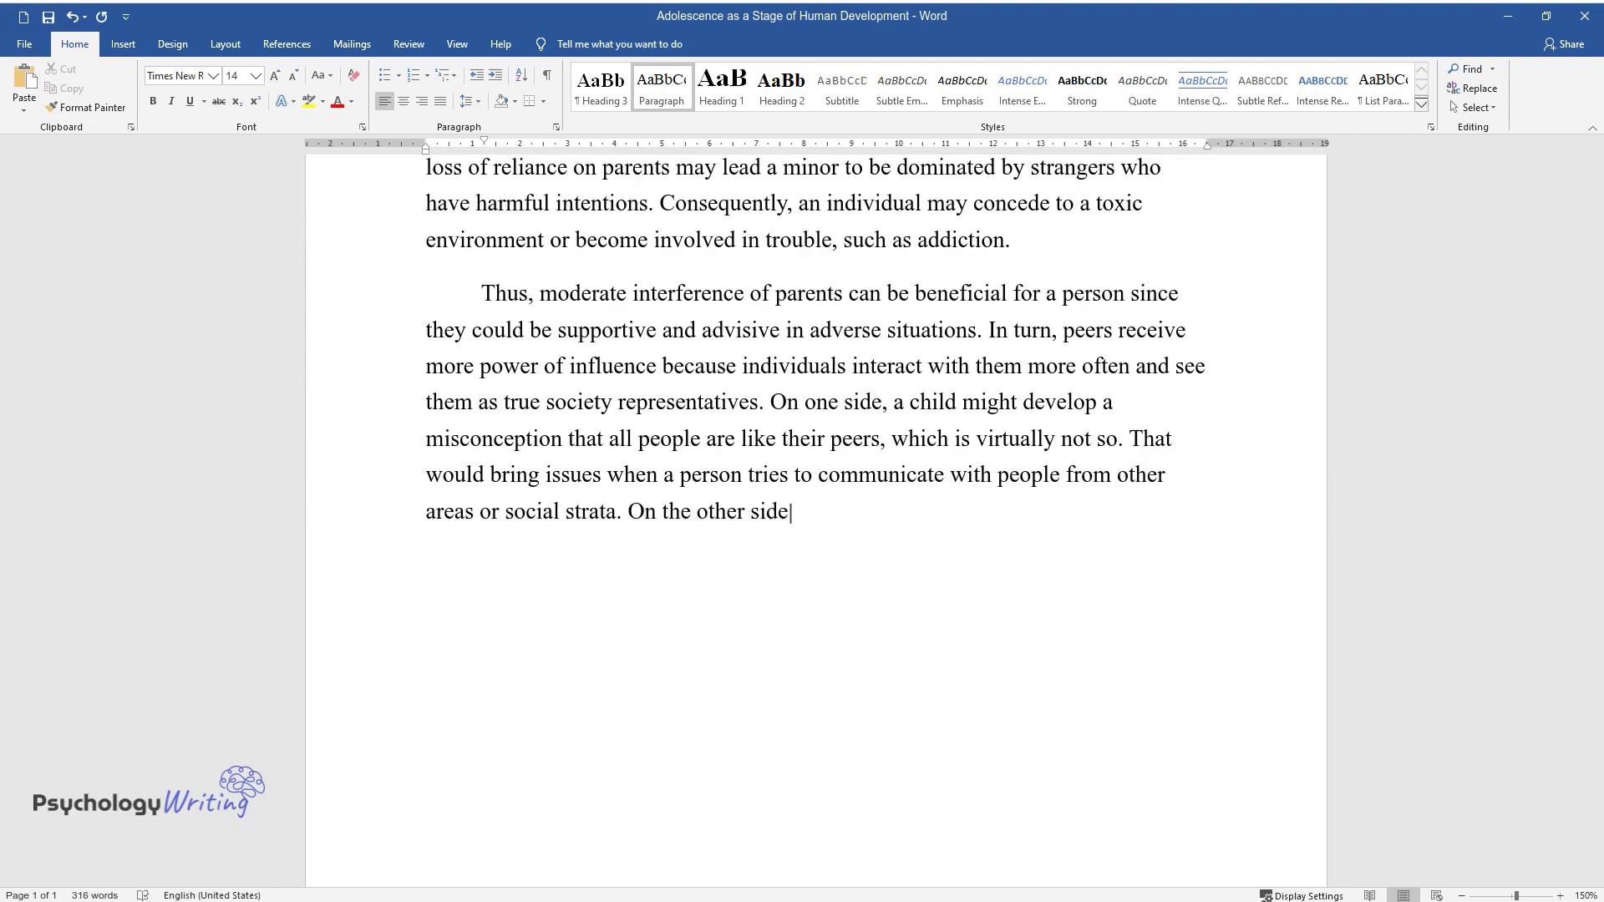
pyautogui.write(' separated and unimpacted b')
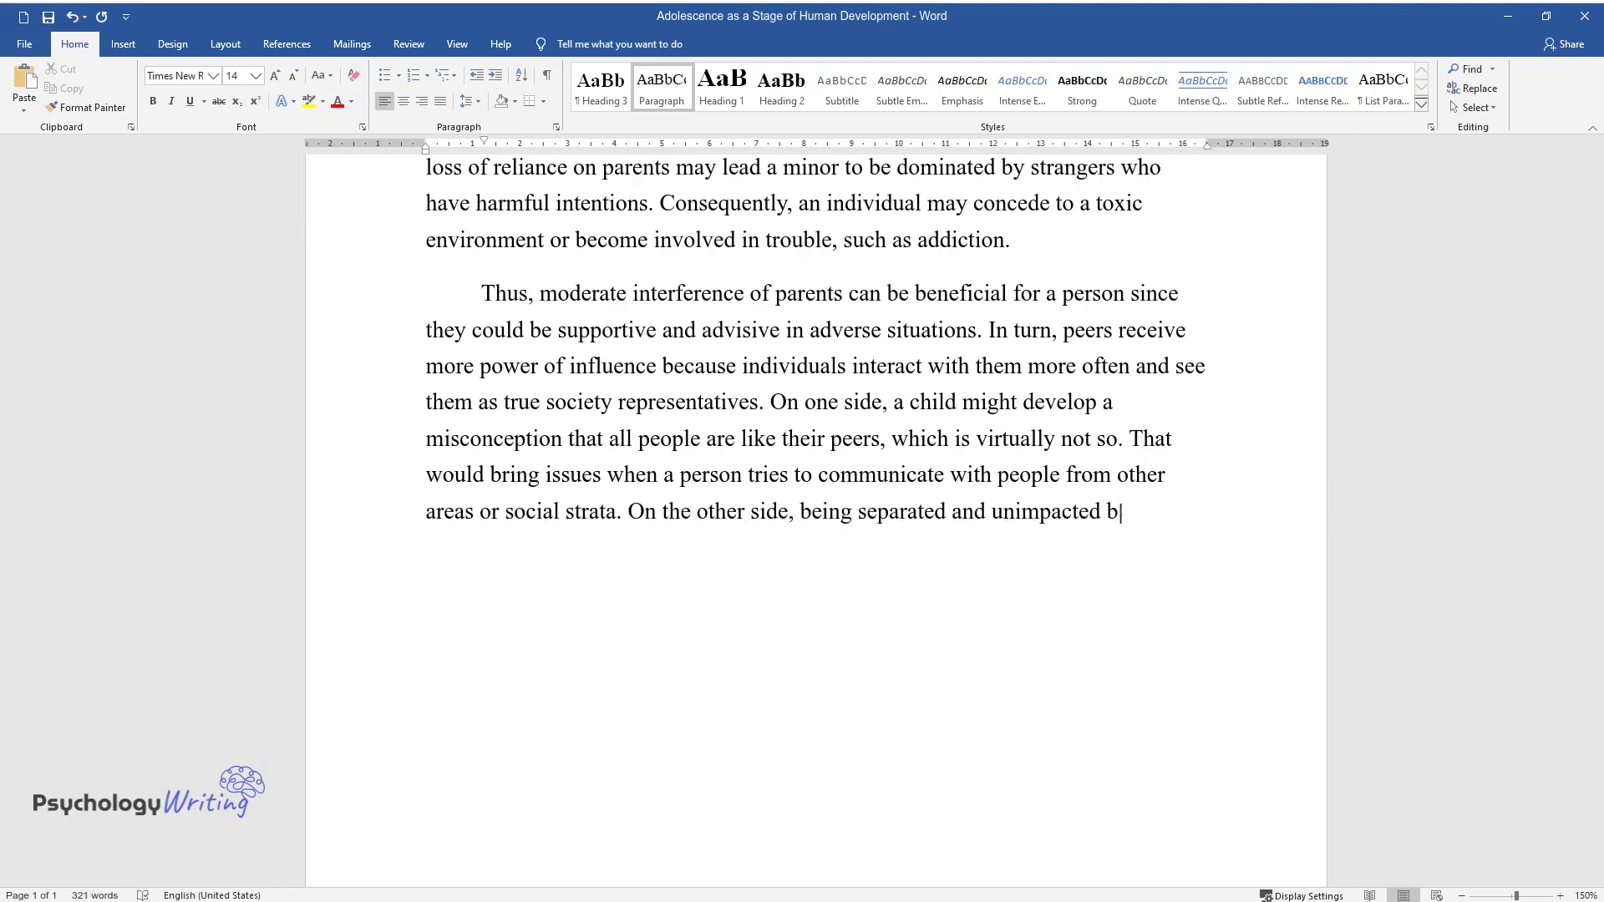
pyautogui.write('would make a person distant')
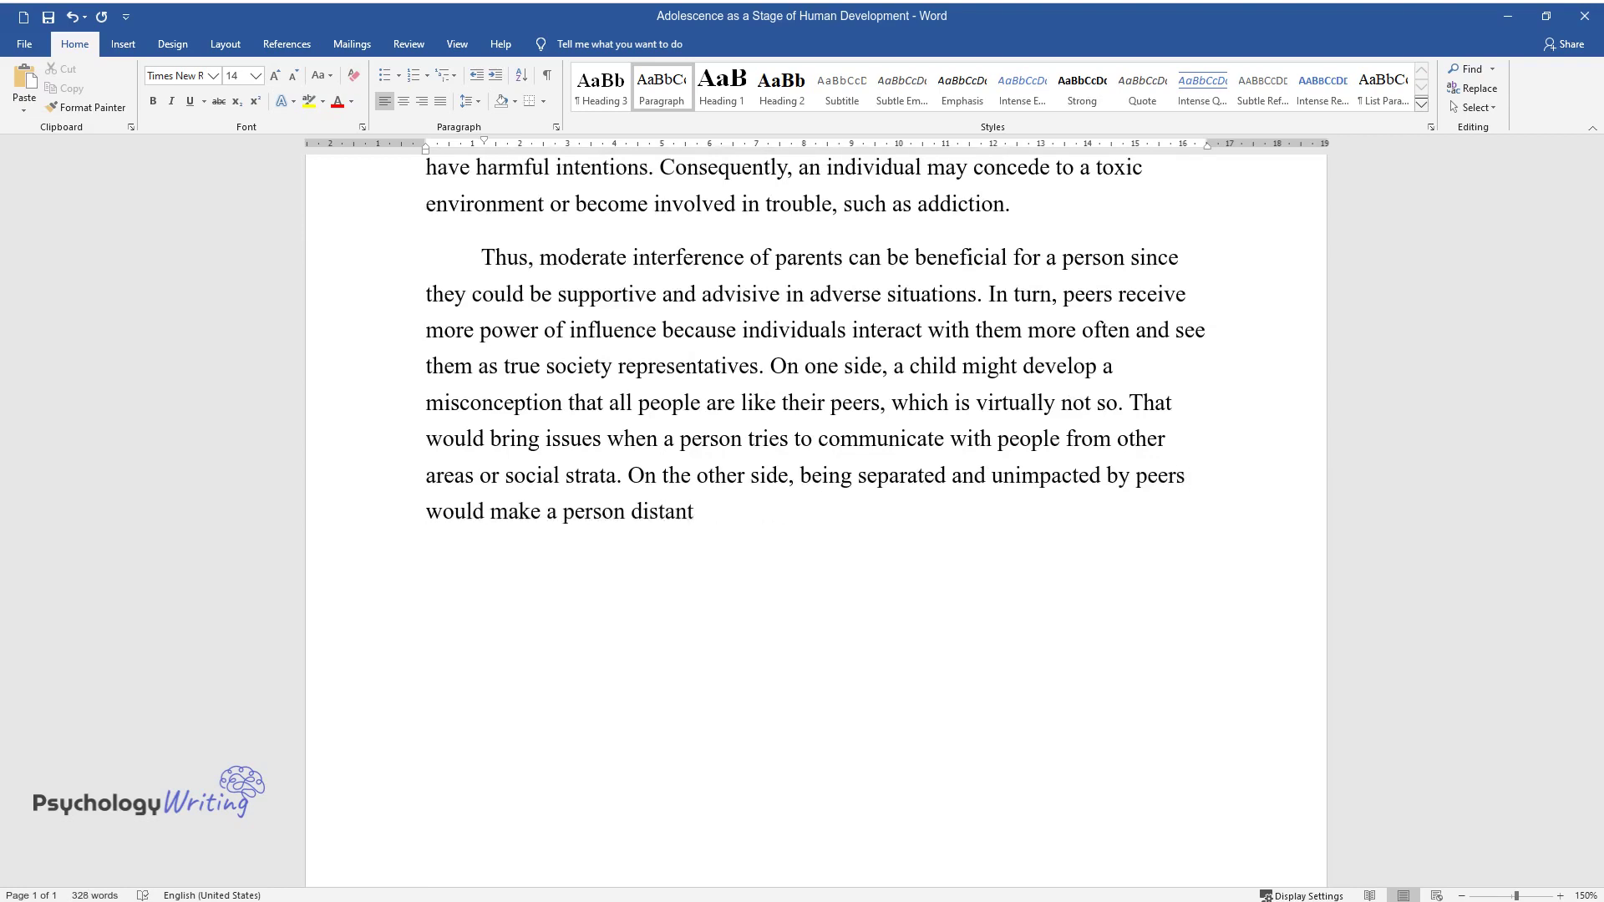
pyautogui.write(' from society and induceproblems ')
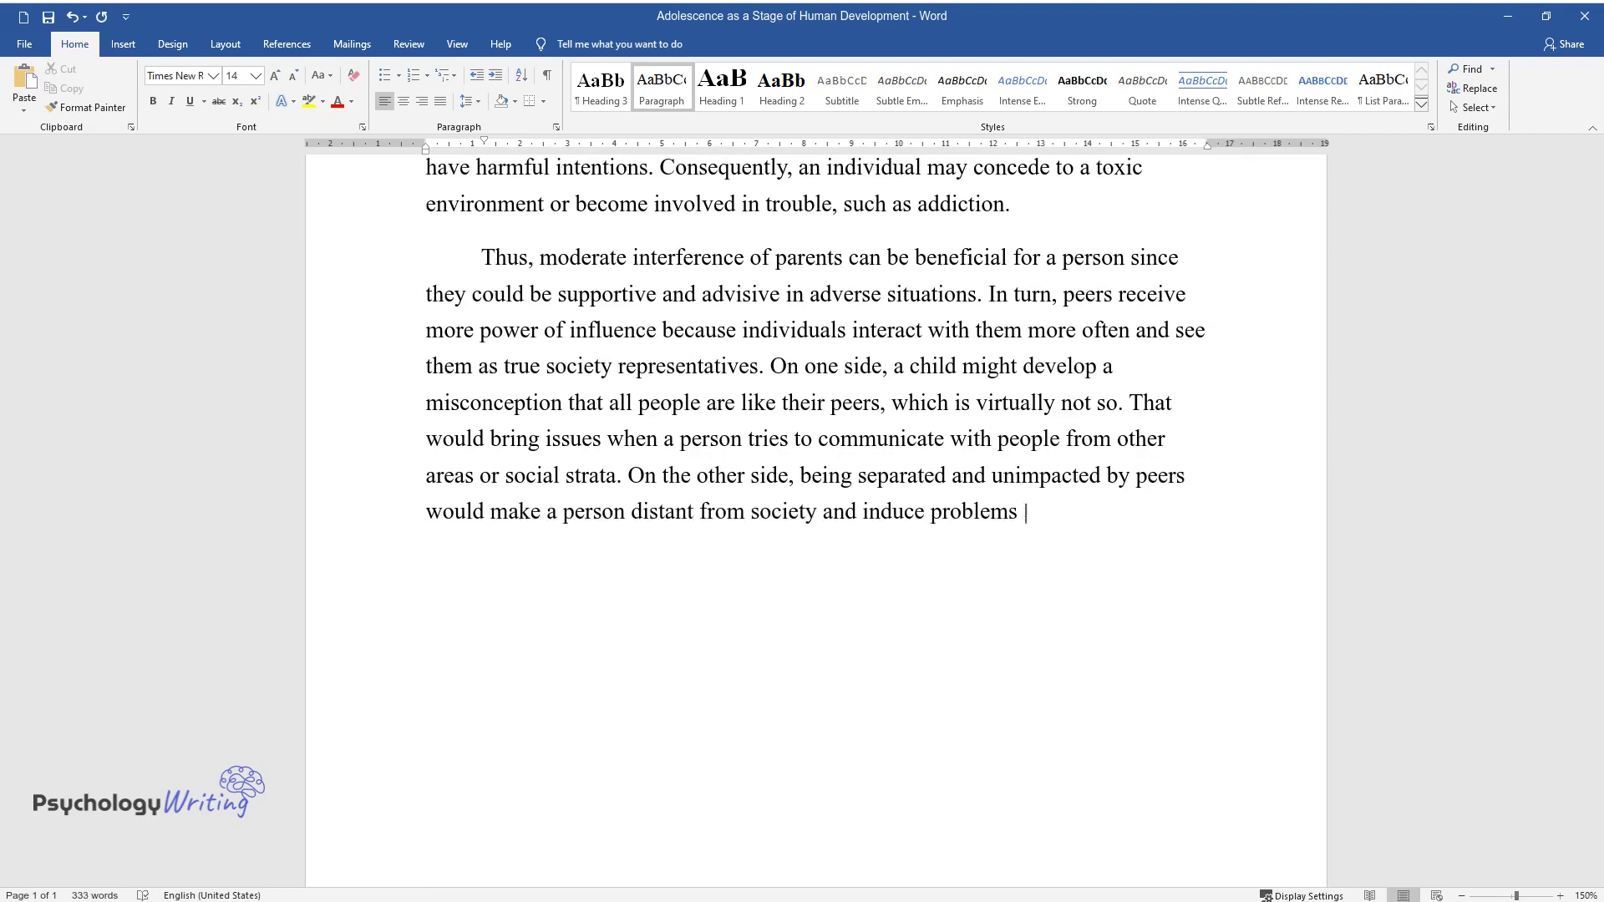
pyautogui.write('ving well-')
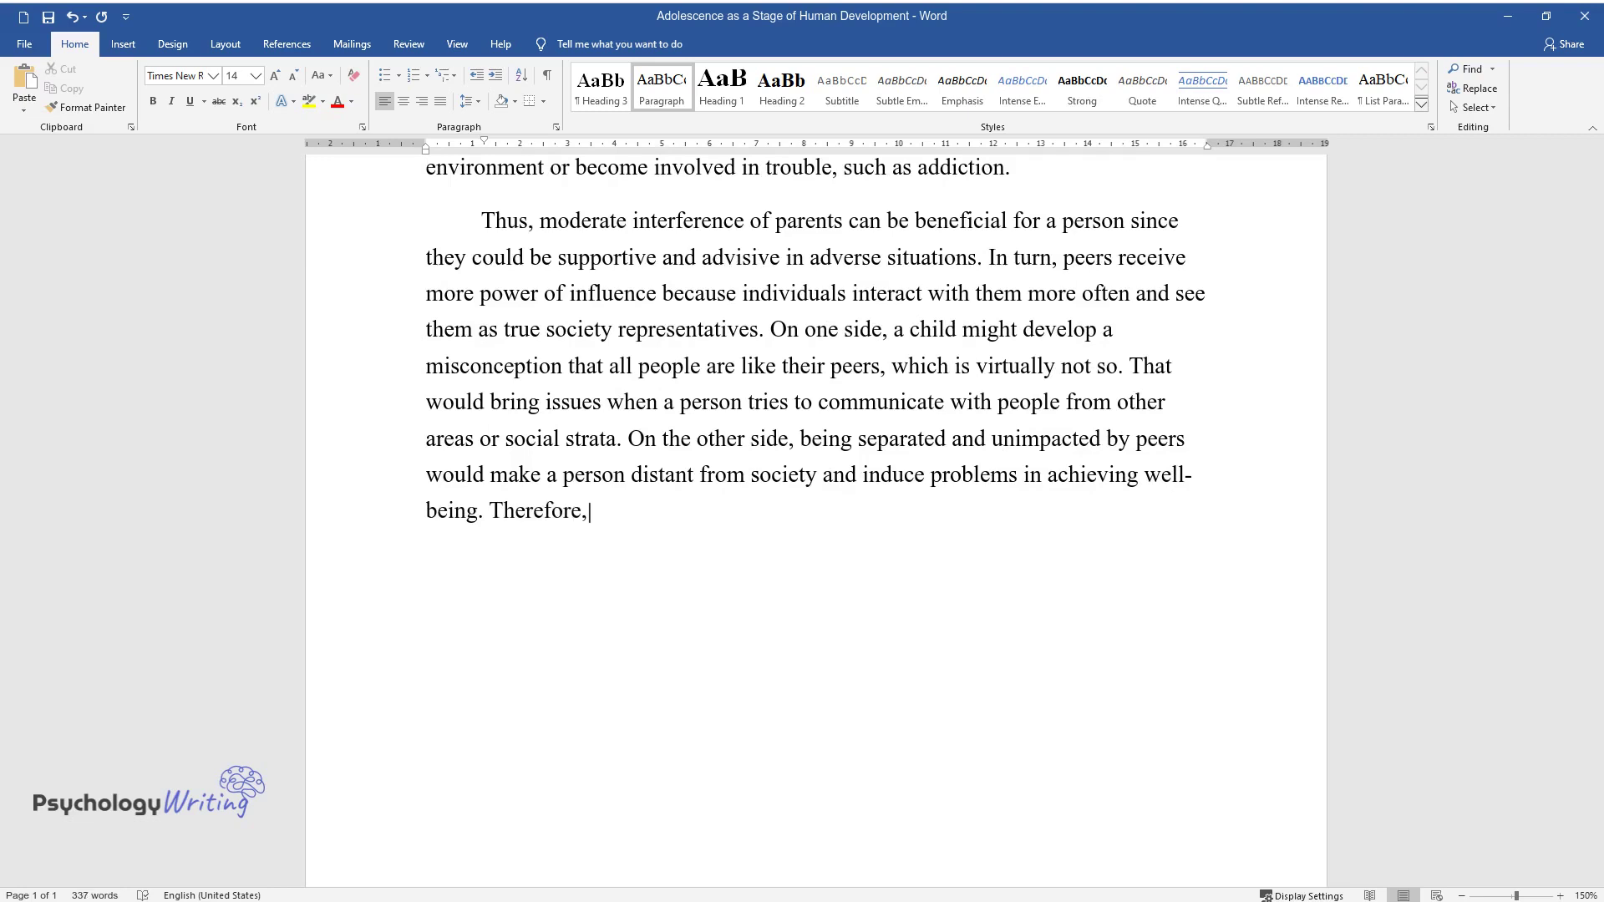
pyautogui.write('being. Therefore,nge in the distribution of')
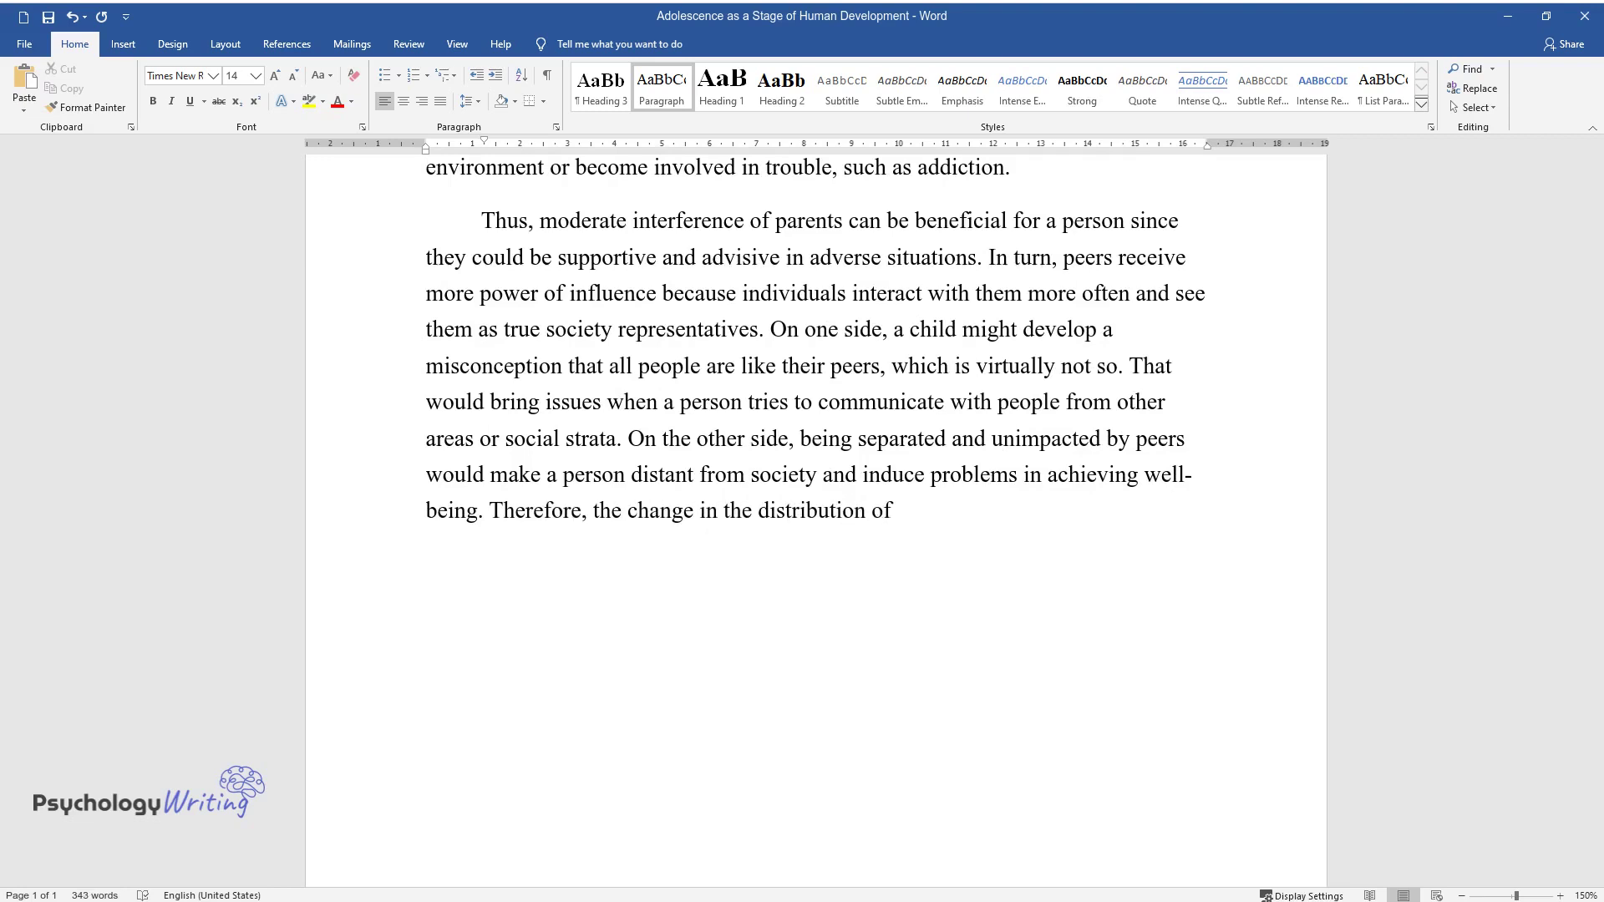
pyautogui.write('ce has positive effects as ')
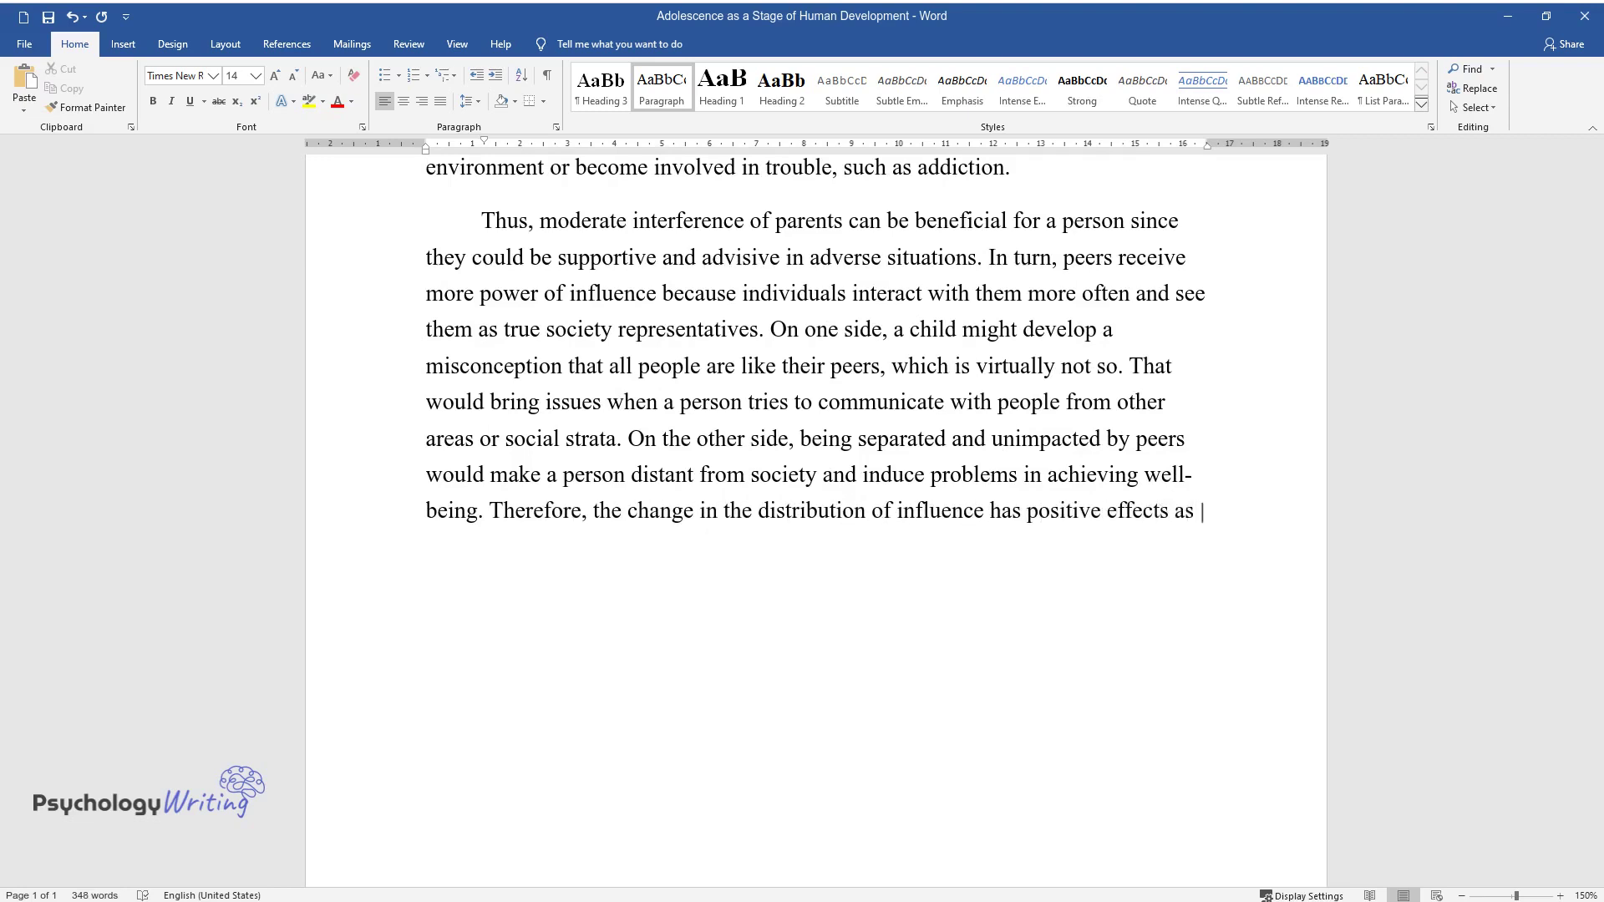
pyautogui.write('well as harmful.')
# End the 'Thus, moderate interference…' paragraph at '…as well as harmful.' and start another.
pyautogui.press('Return')
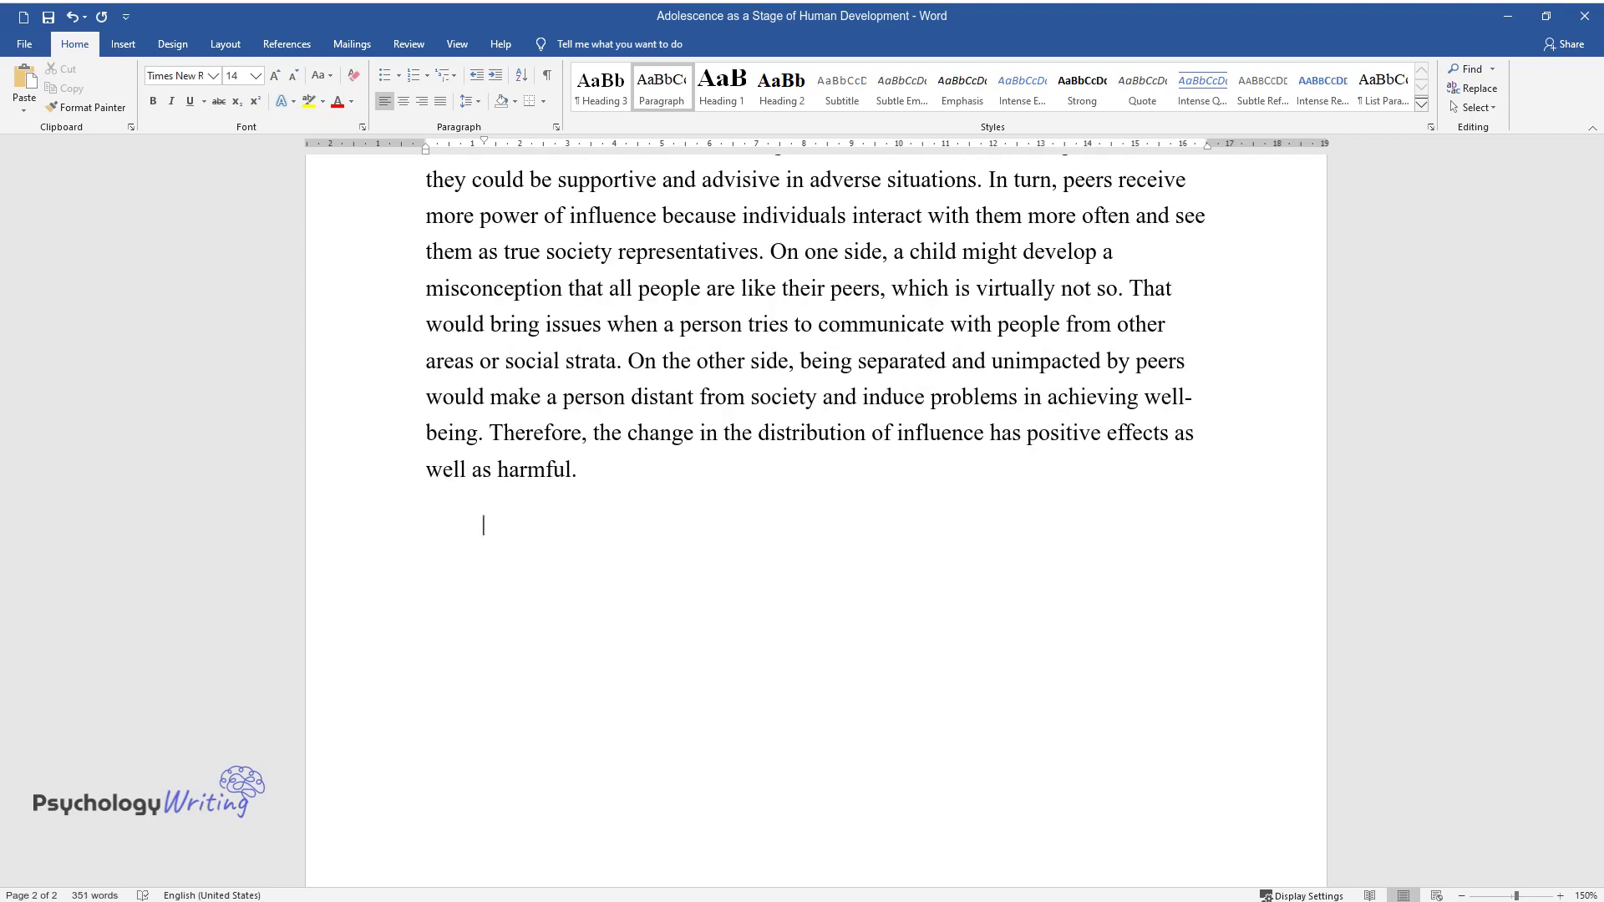
pyautogui.write('To conclude, the period of adol')
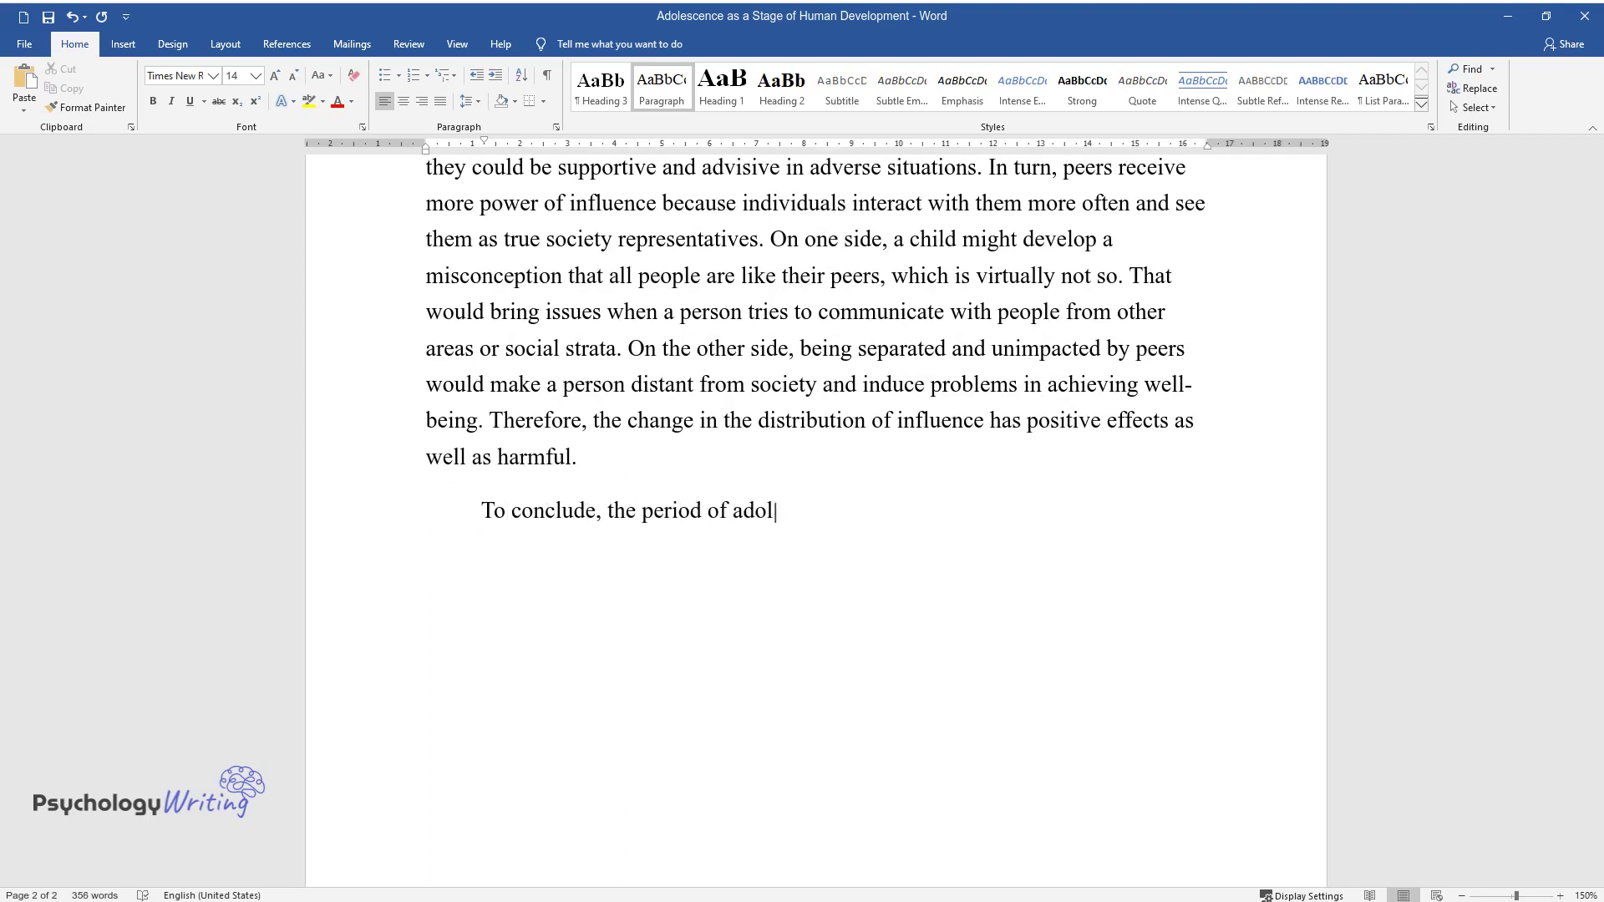
pyautogui.write("escence marks the end of society's")
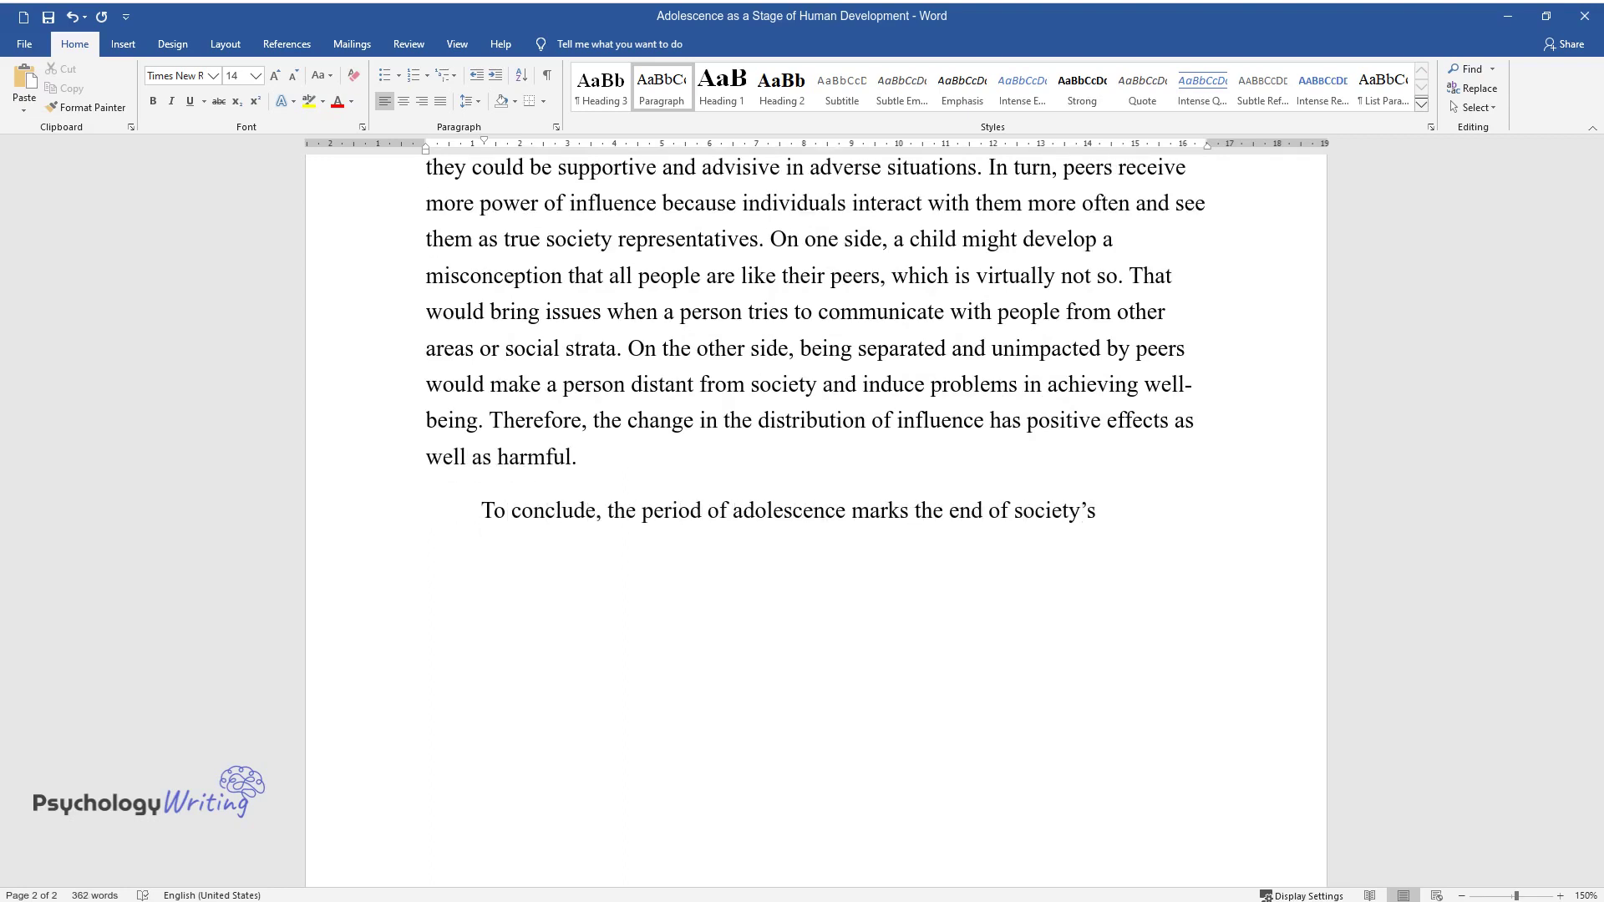
pyautogui.write(' influence on a person without the')
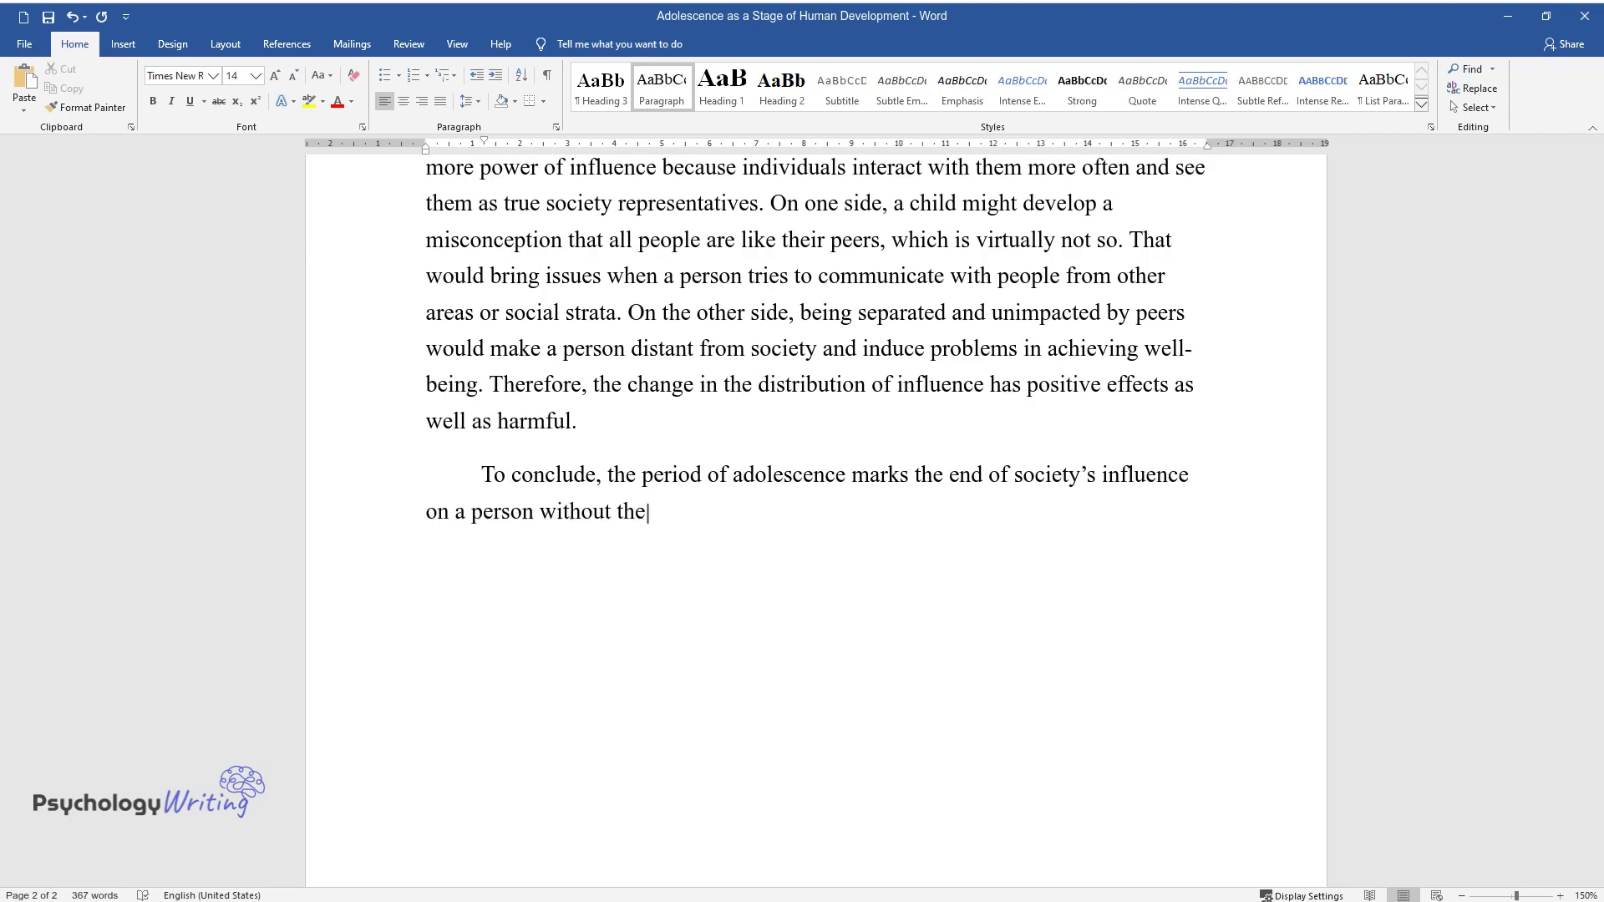
pyautogui.write('m critici')
pyautogui.write('zing it. In contrast with')
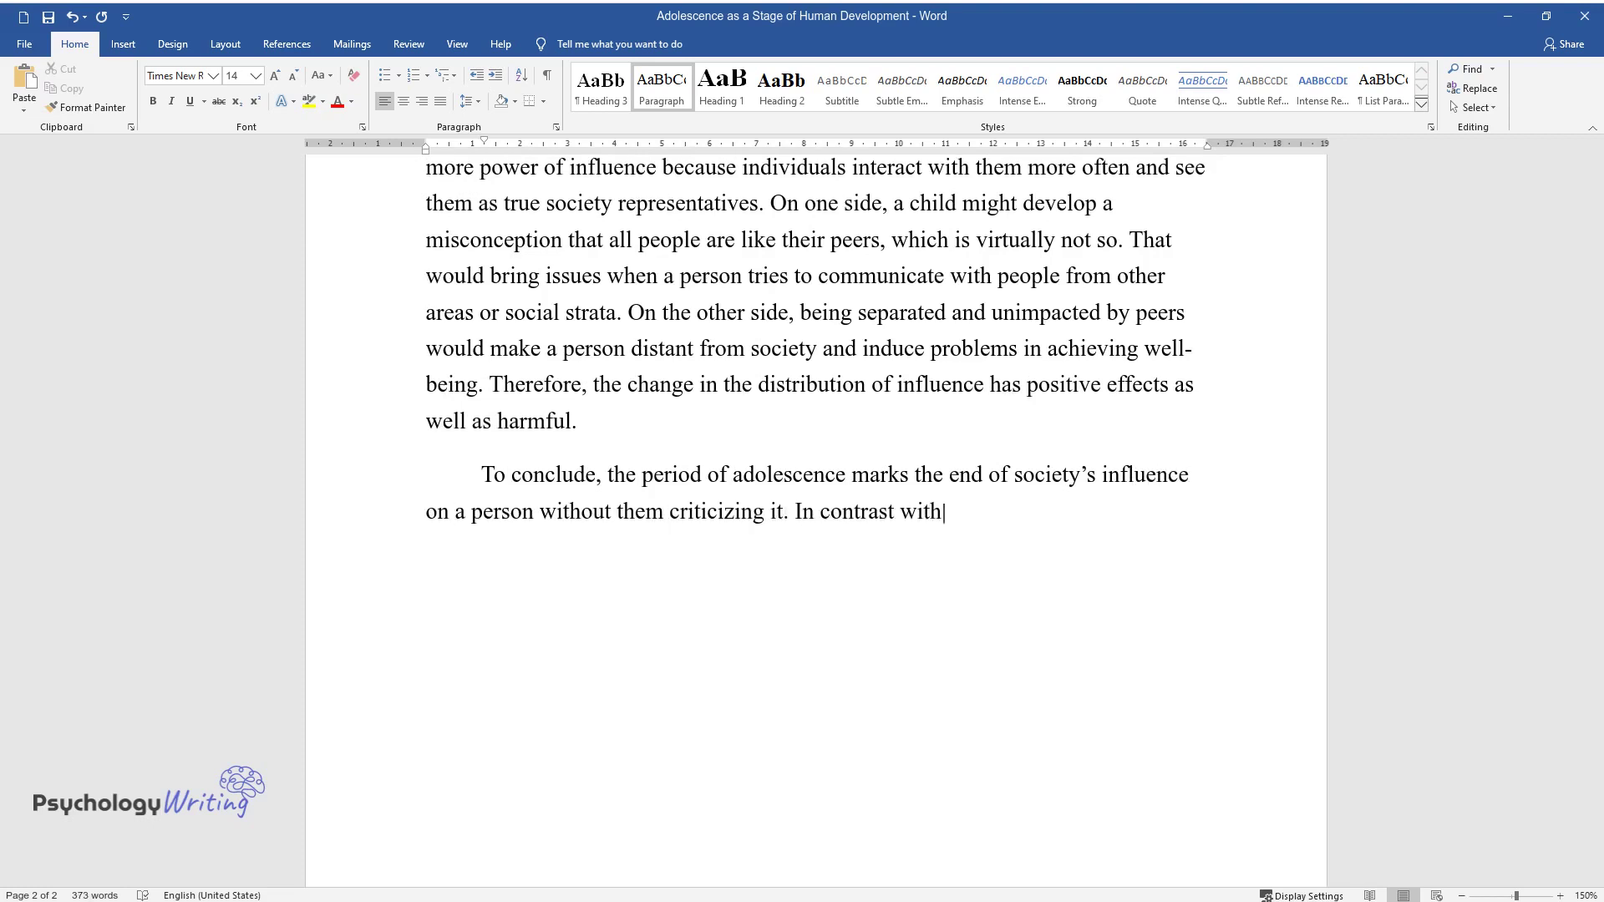
pyautogui.write(' a child, a teenager reflects on m')
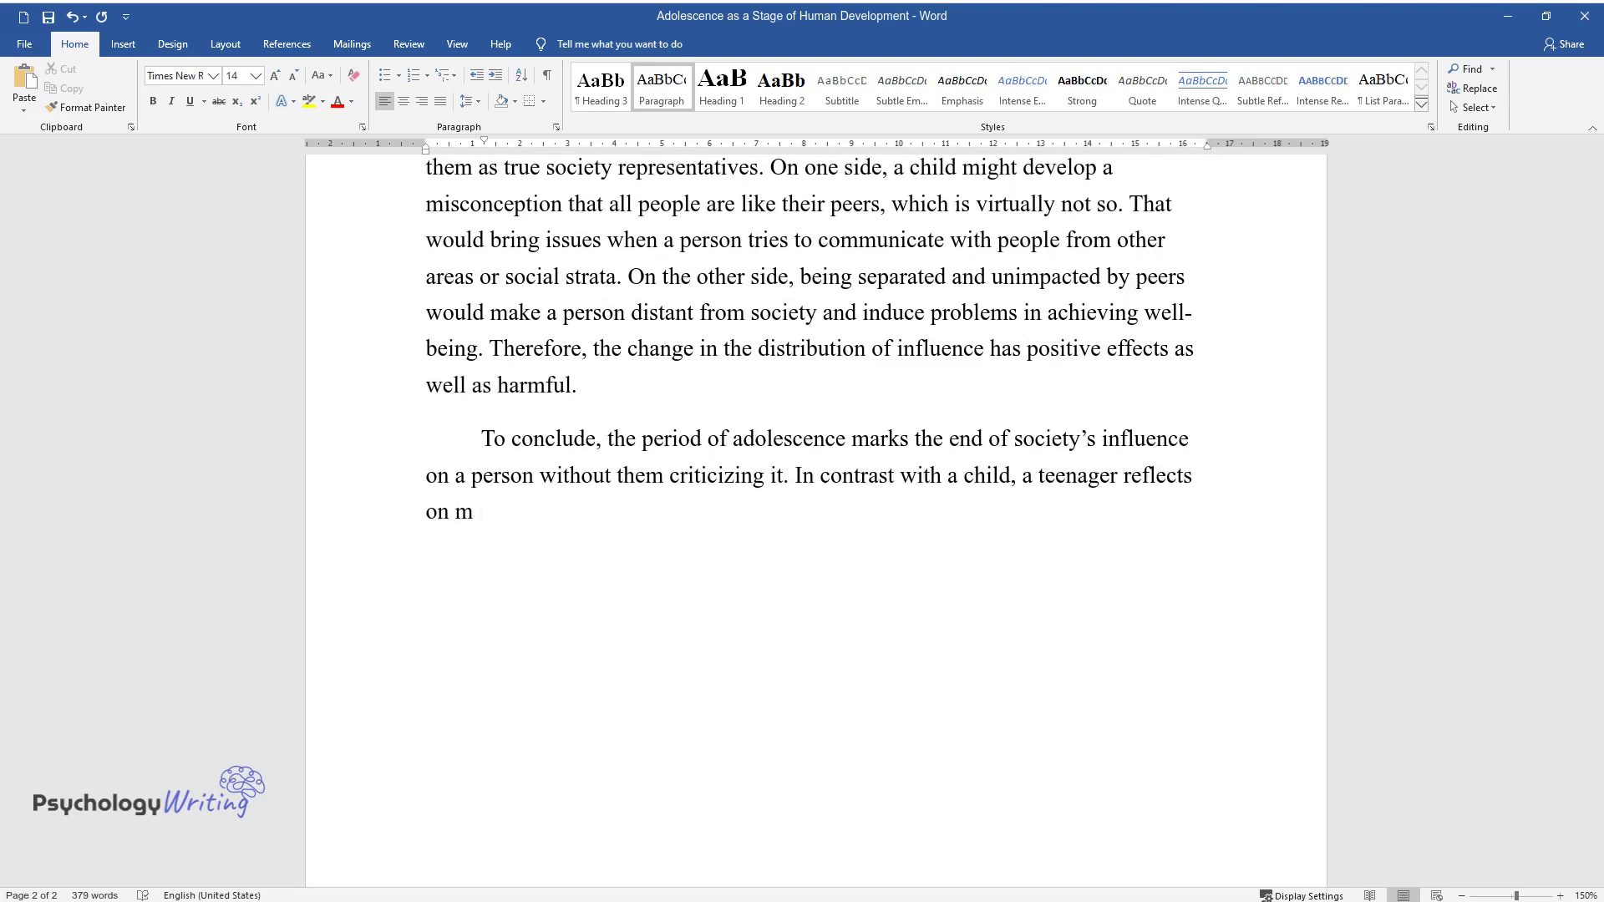
pyautogui.write('gested or instill')
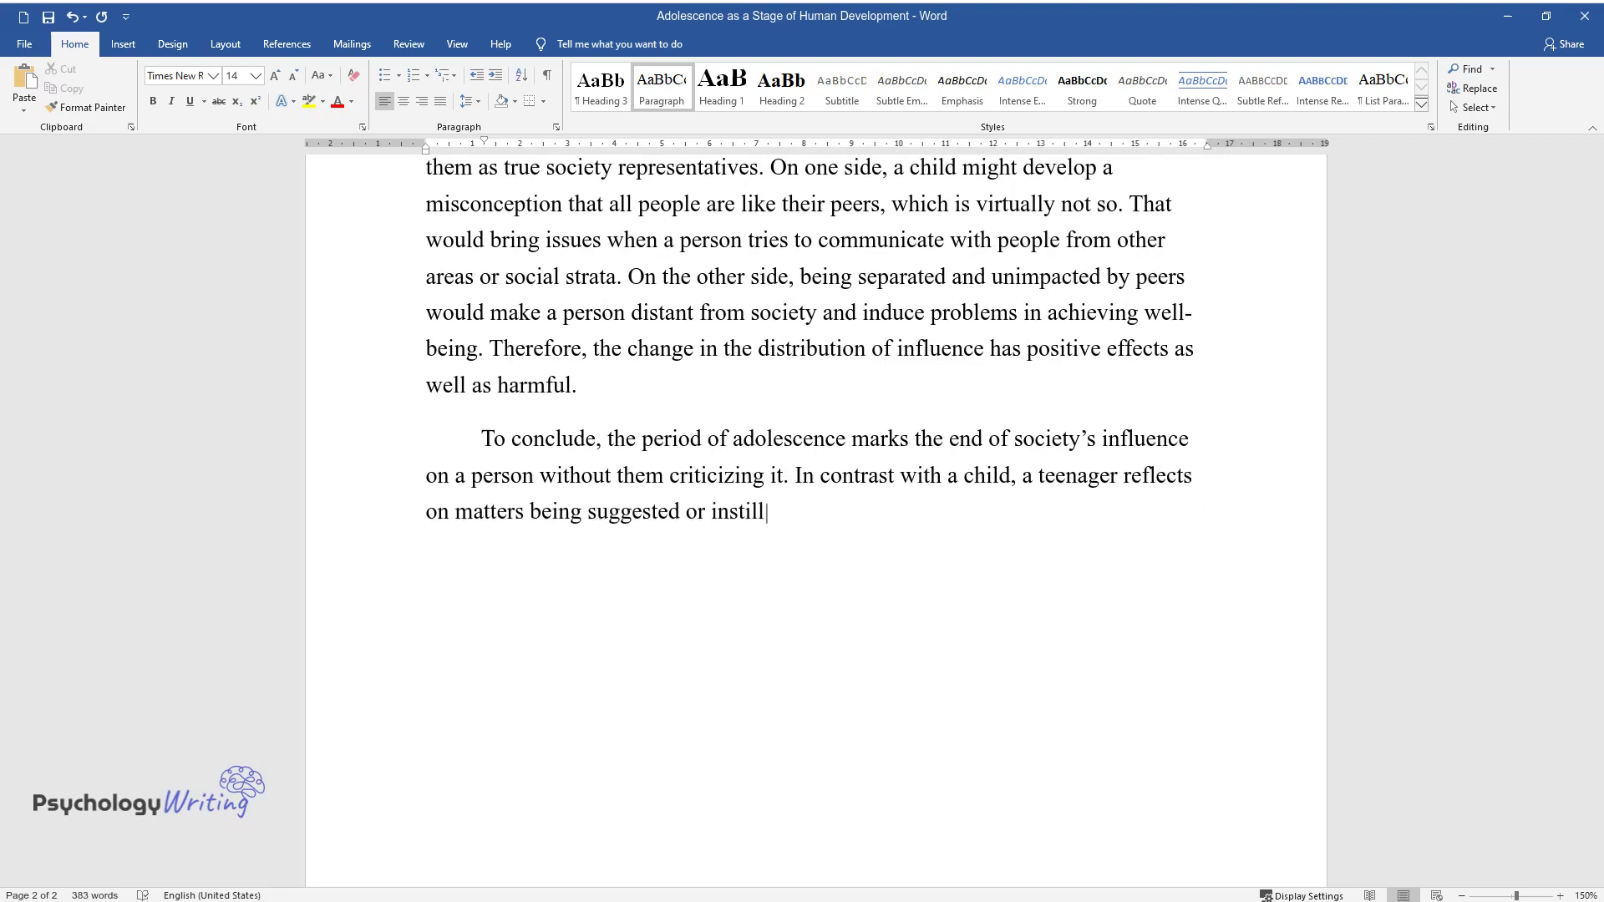
pyautogui.write('ed in them. The development of for')
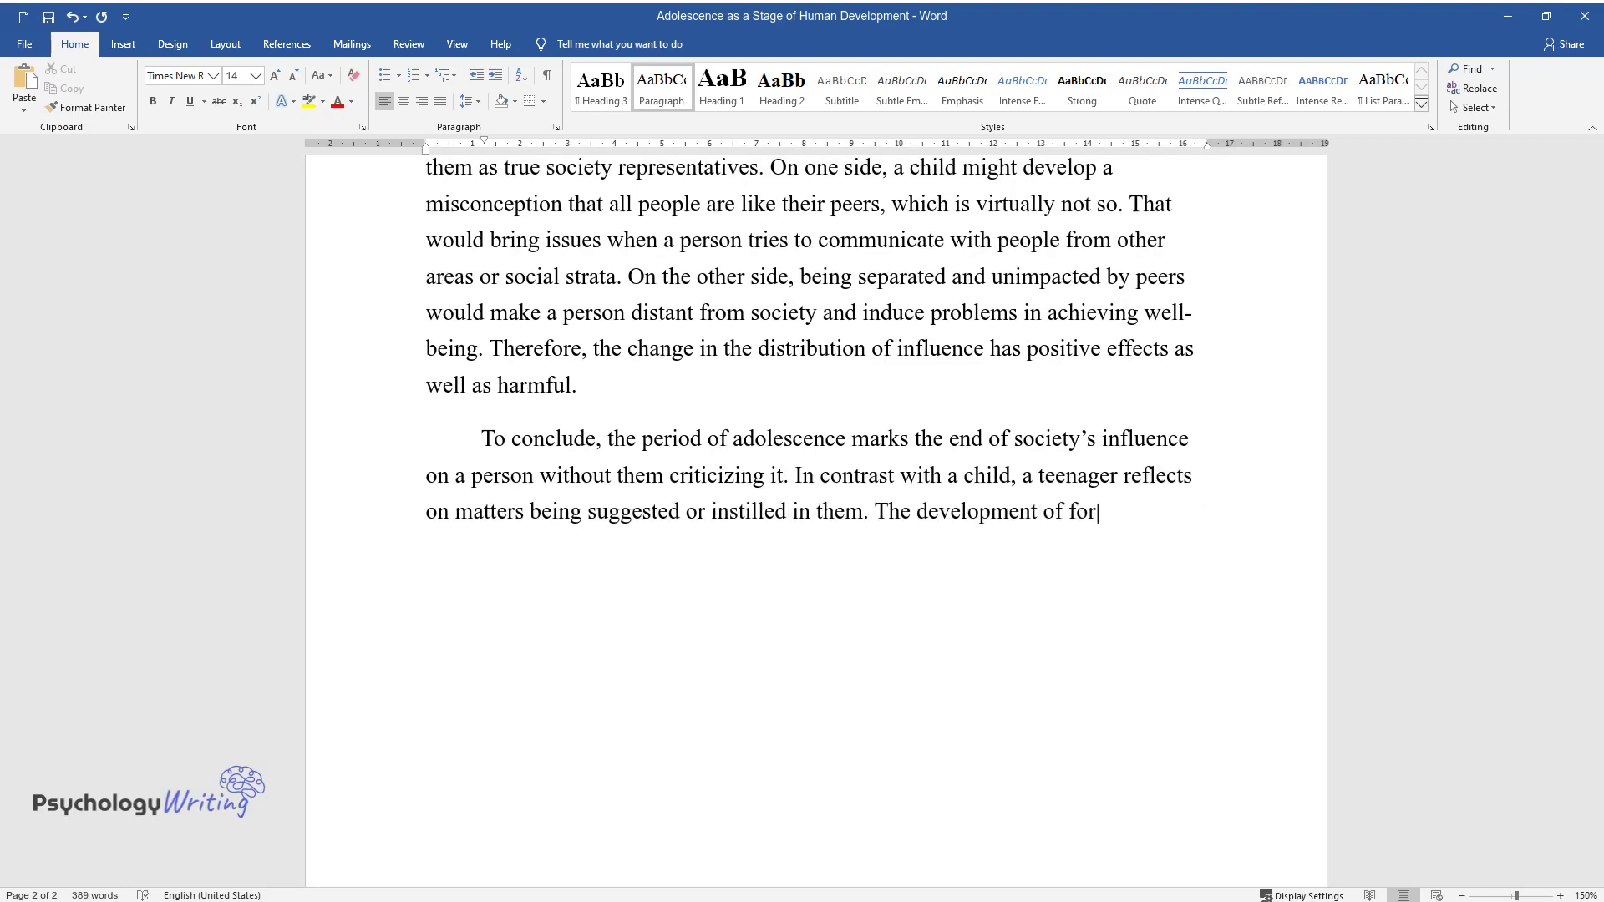
pyautogui.write('mal operational thinking allows ado')
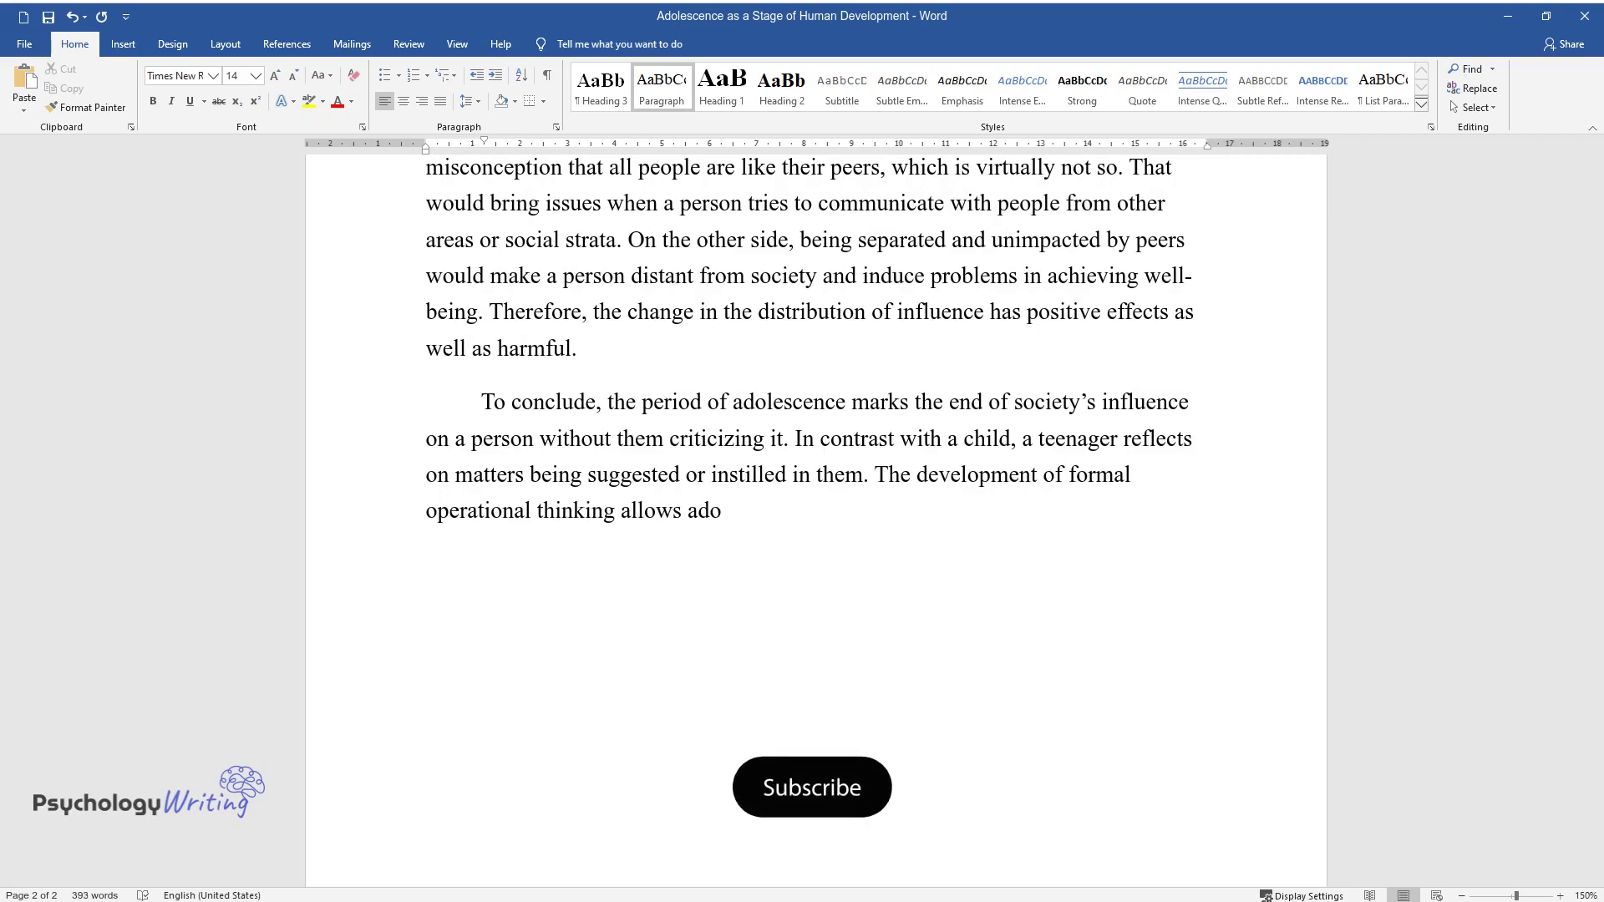
pyautogui.write('lescents to separate from the sphe')
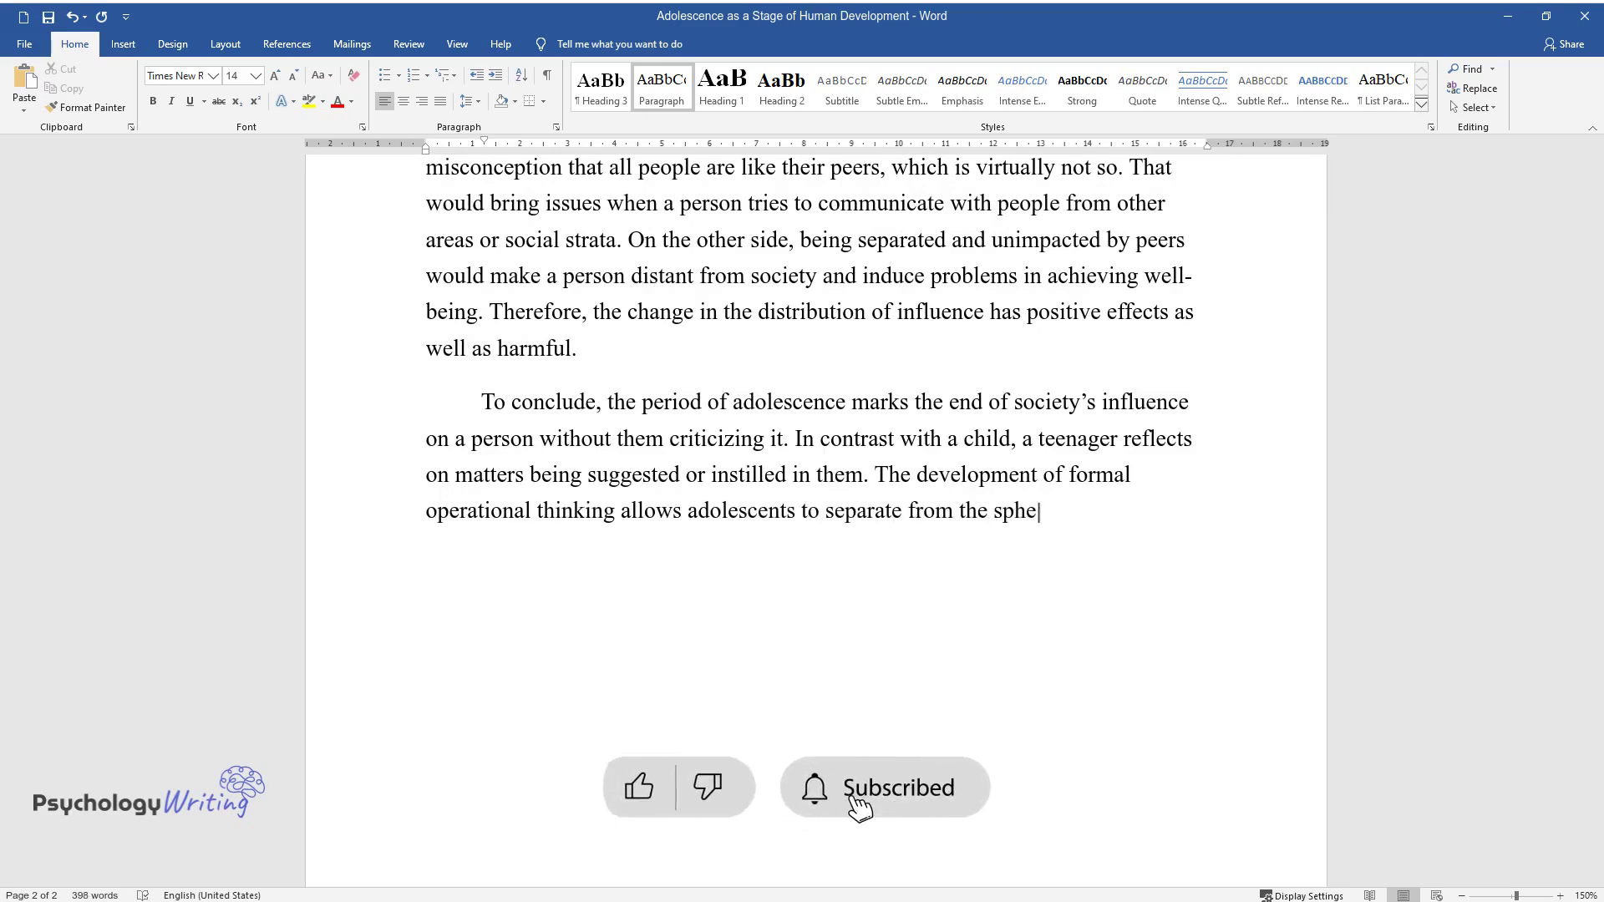
pyautogui.write('re of exclusively parental impact')
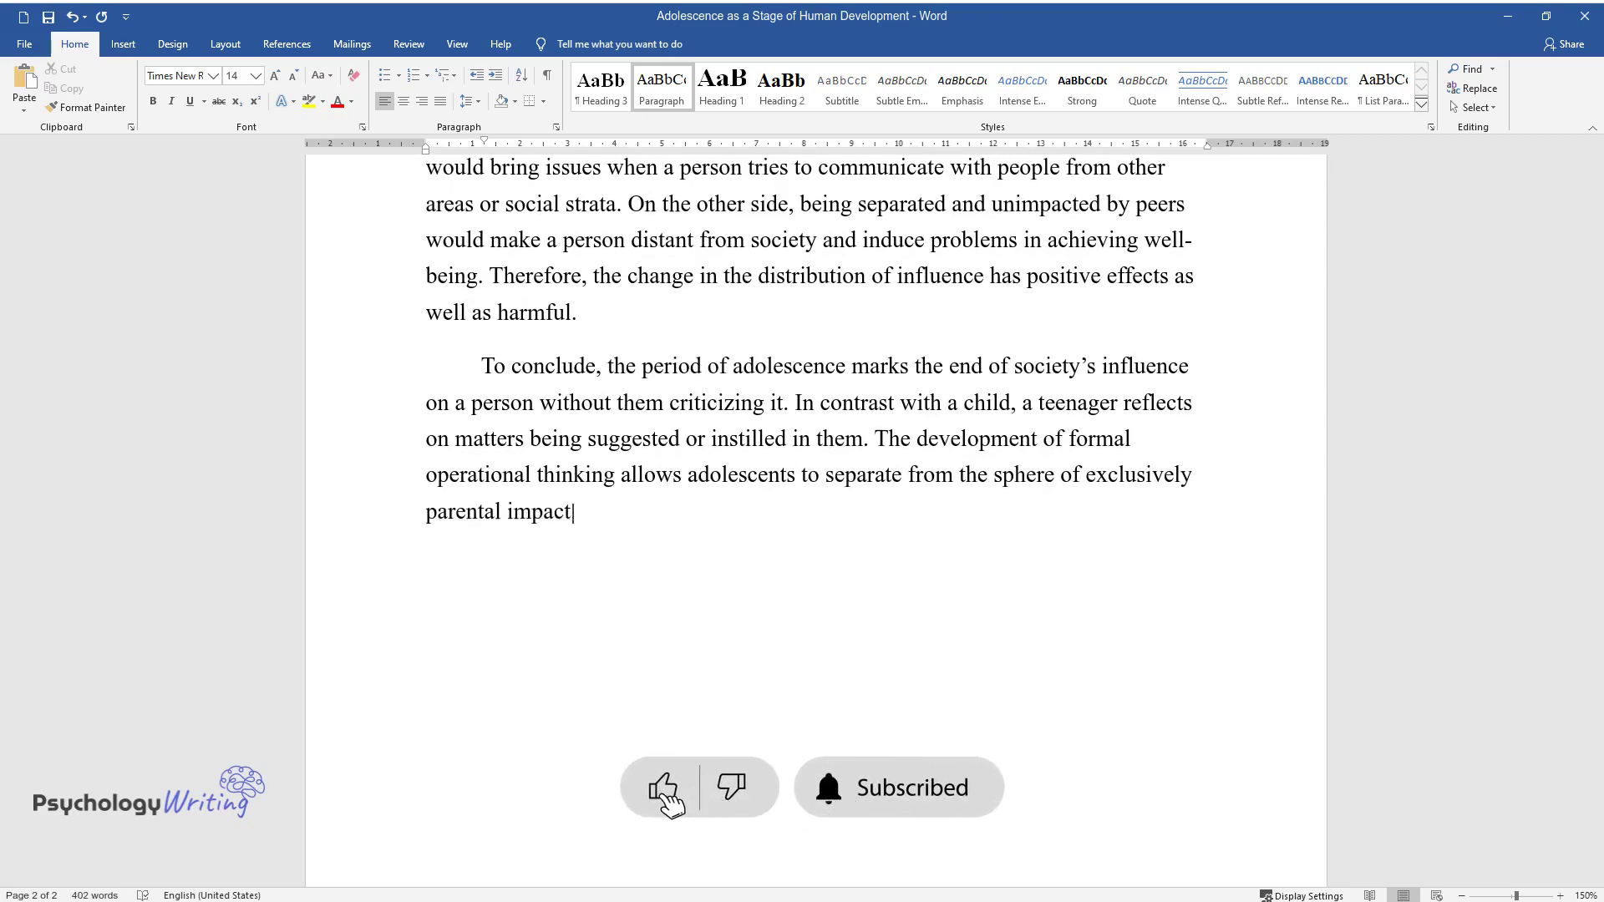
pyautogui.write('. Peers start to determine the wor')
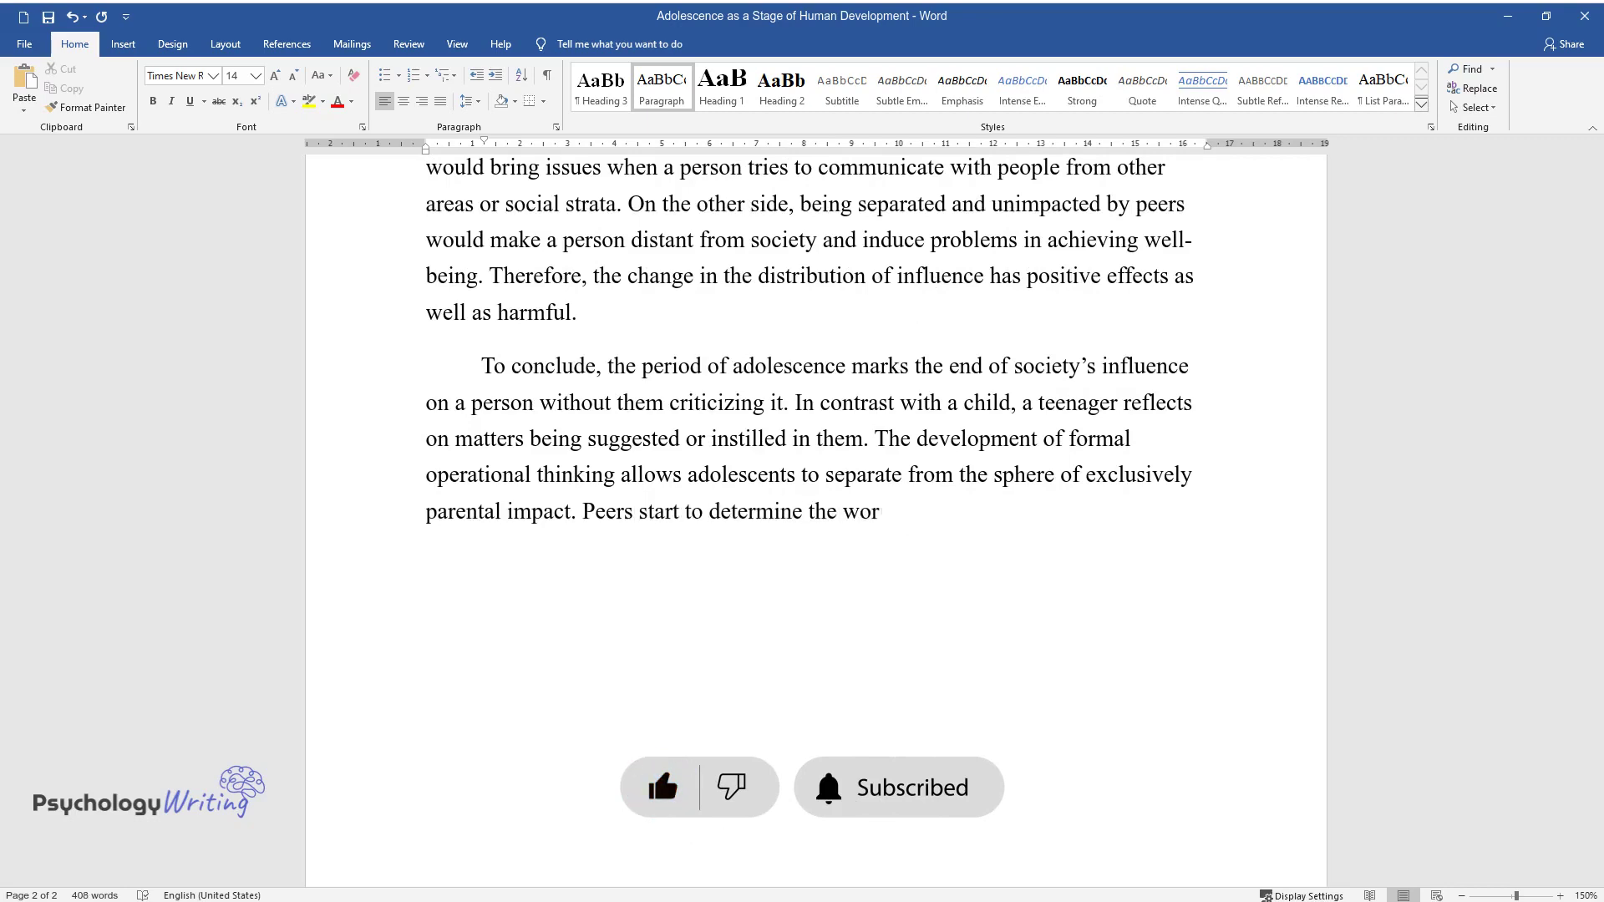
pyautogui.write('ldview an')
pyautogui.write('ndividua')
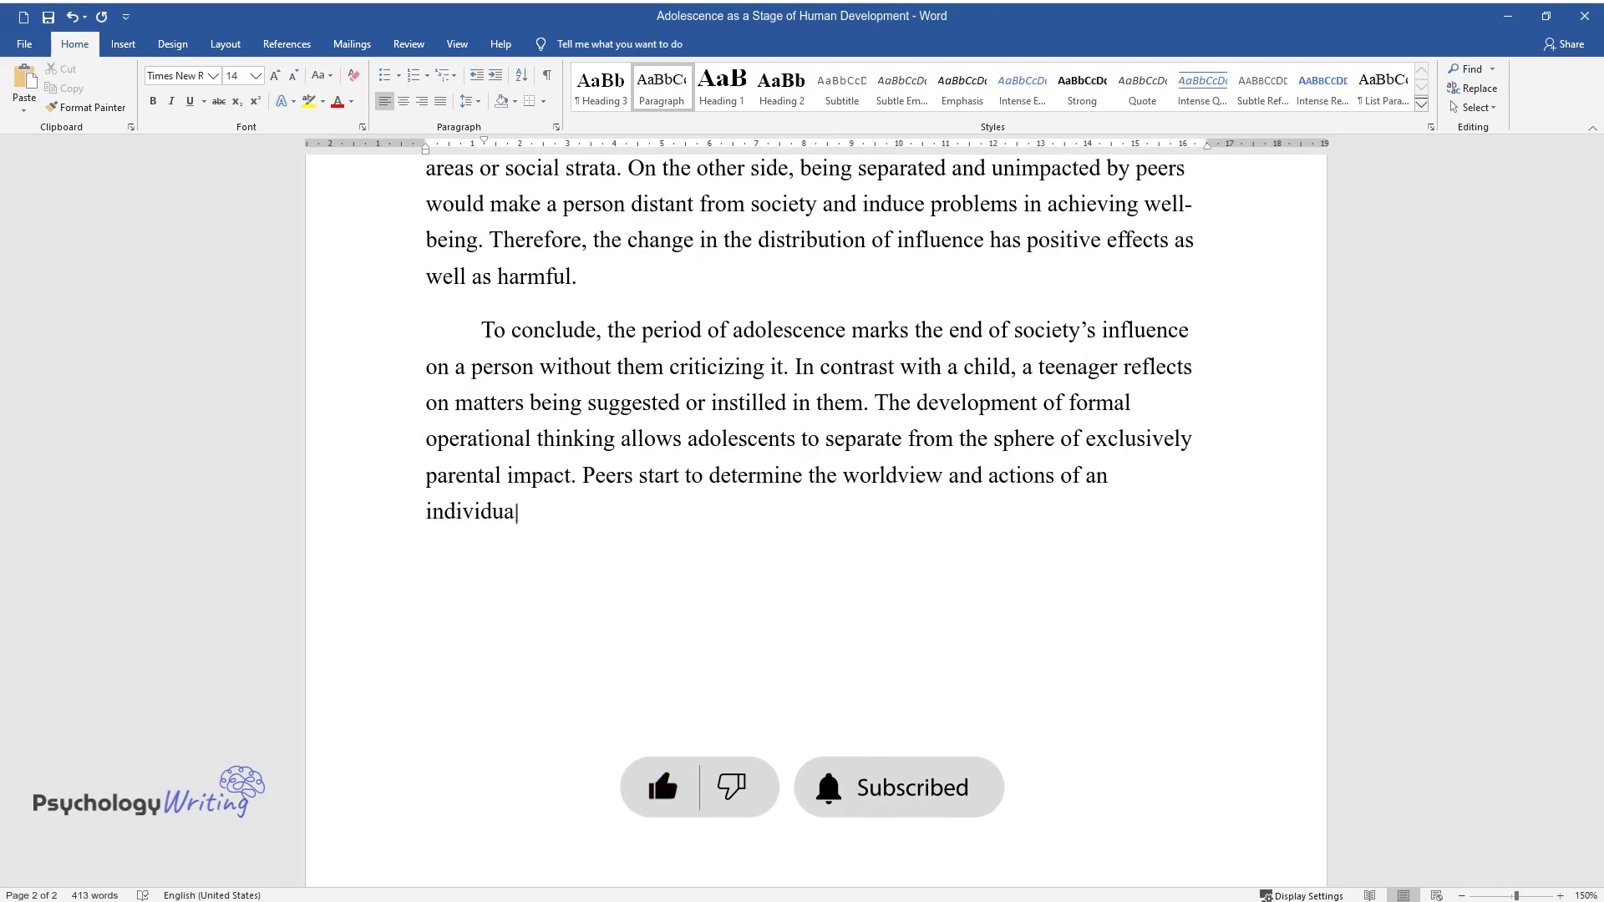